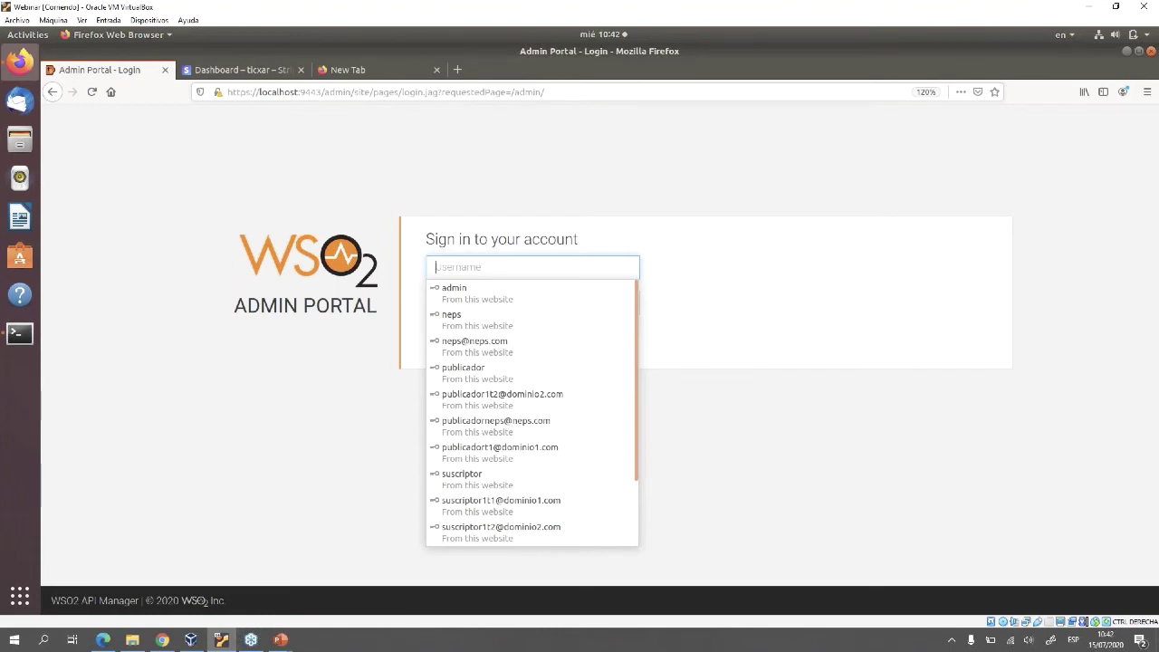
Sign in to the Admin Portal as admin using the saved login suggestion
key("Down")
key("Return")
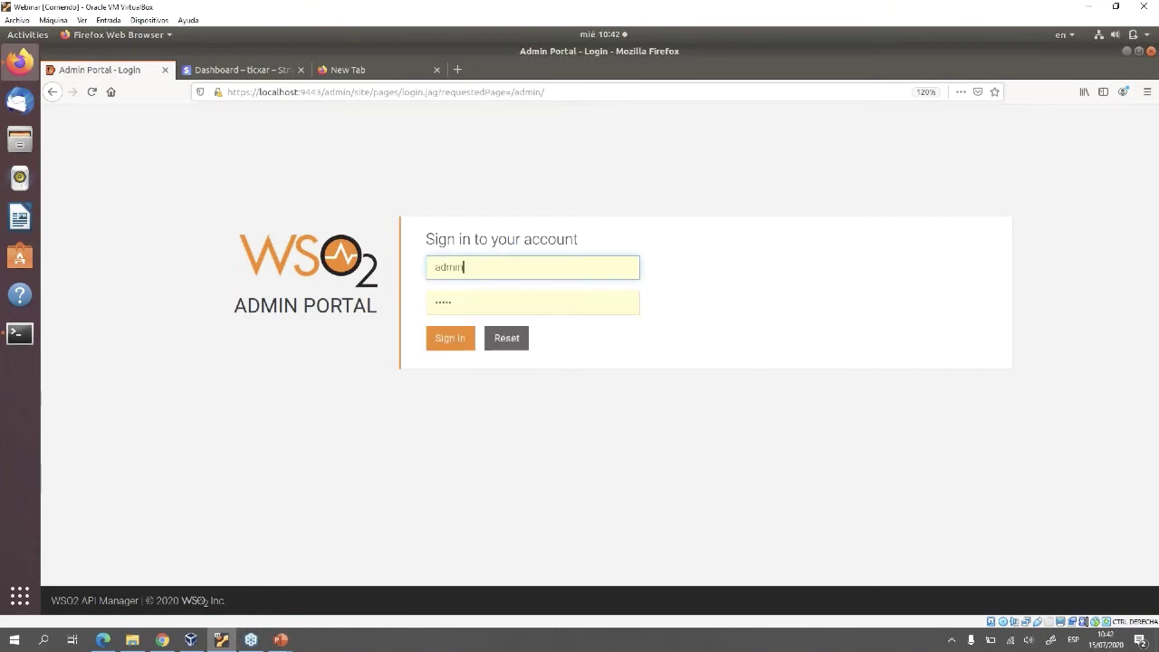
key("Return")
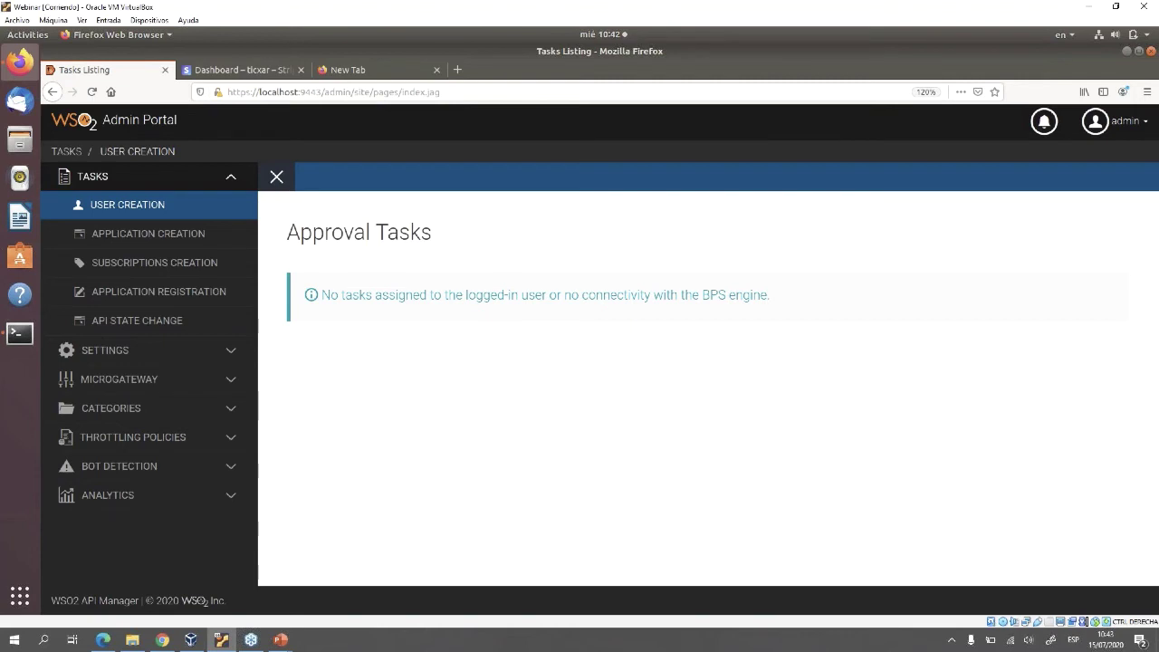
Open a blank Add Subscription Throttle Policy form under Throttling Policies > Subscription Policies
left_click(134, 436)
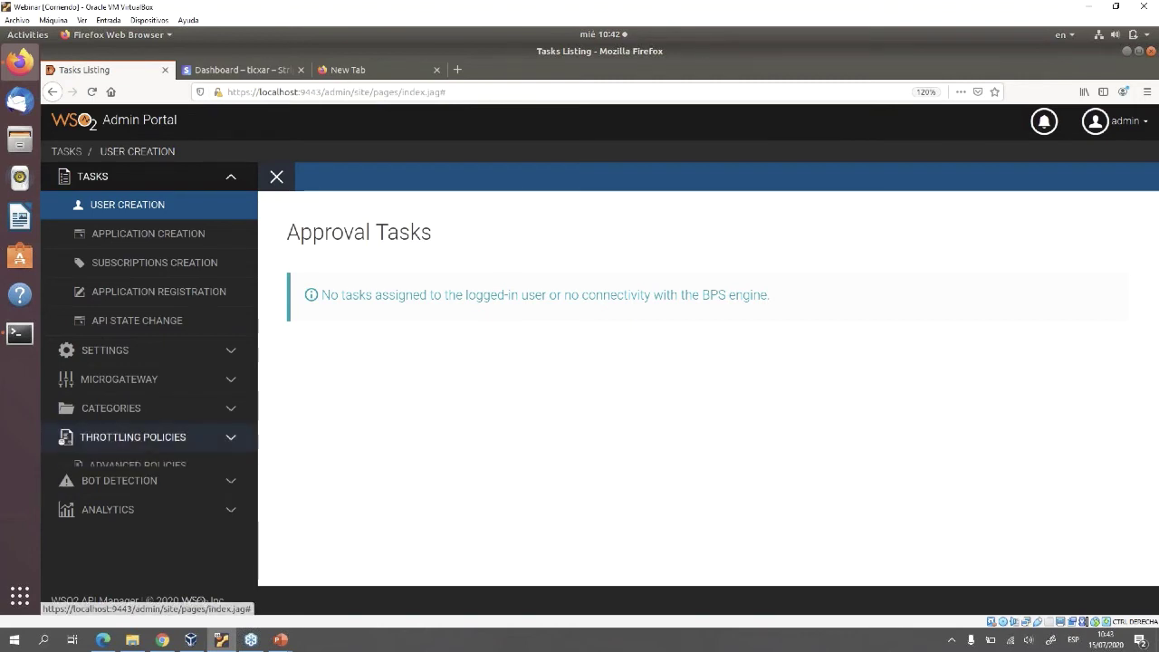
left_click(149, 522)
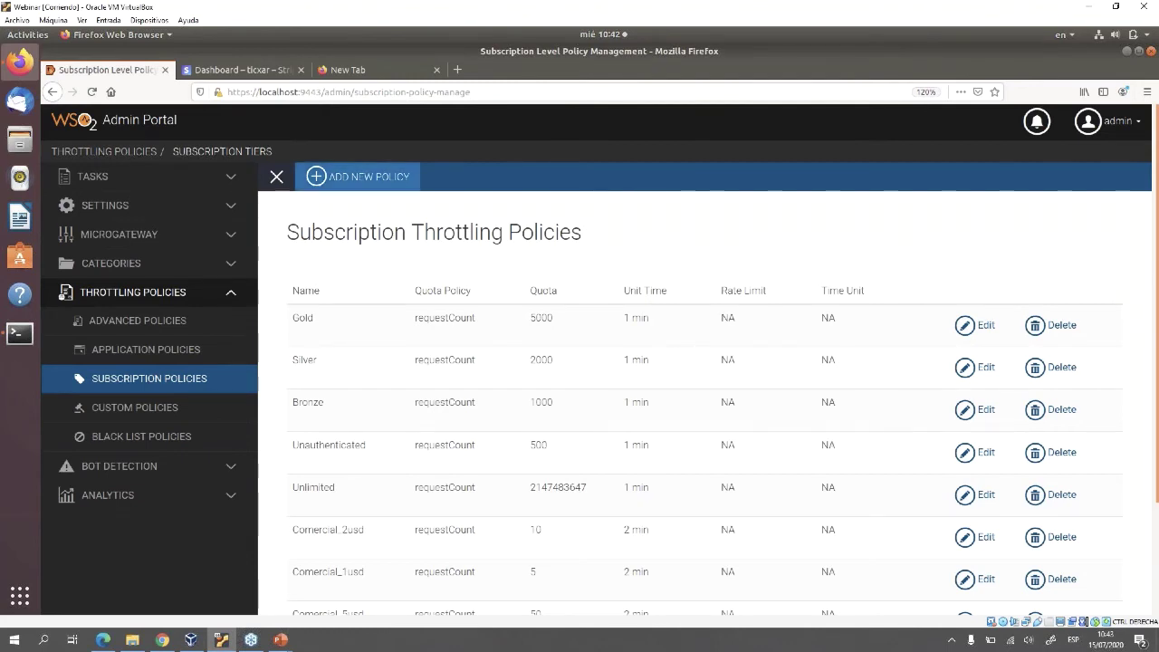
left_click(360, 180)
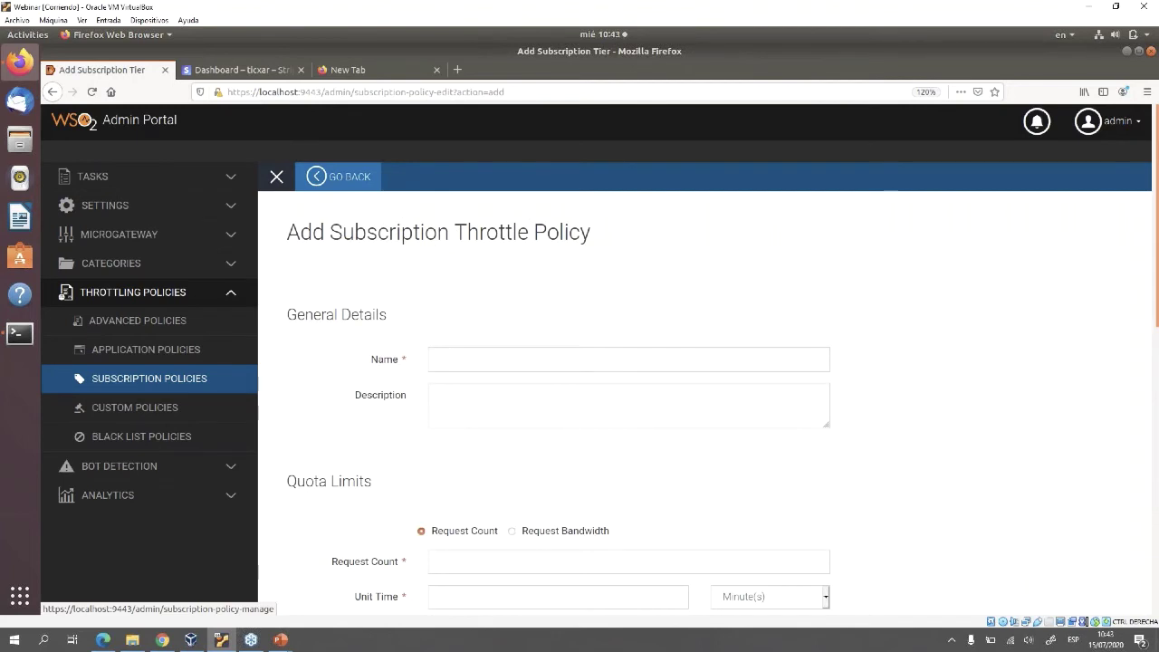
Name the policy Gratuita_100 with description 'Permite 100 peticiones por minuto'
left_click(439, 360)
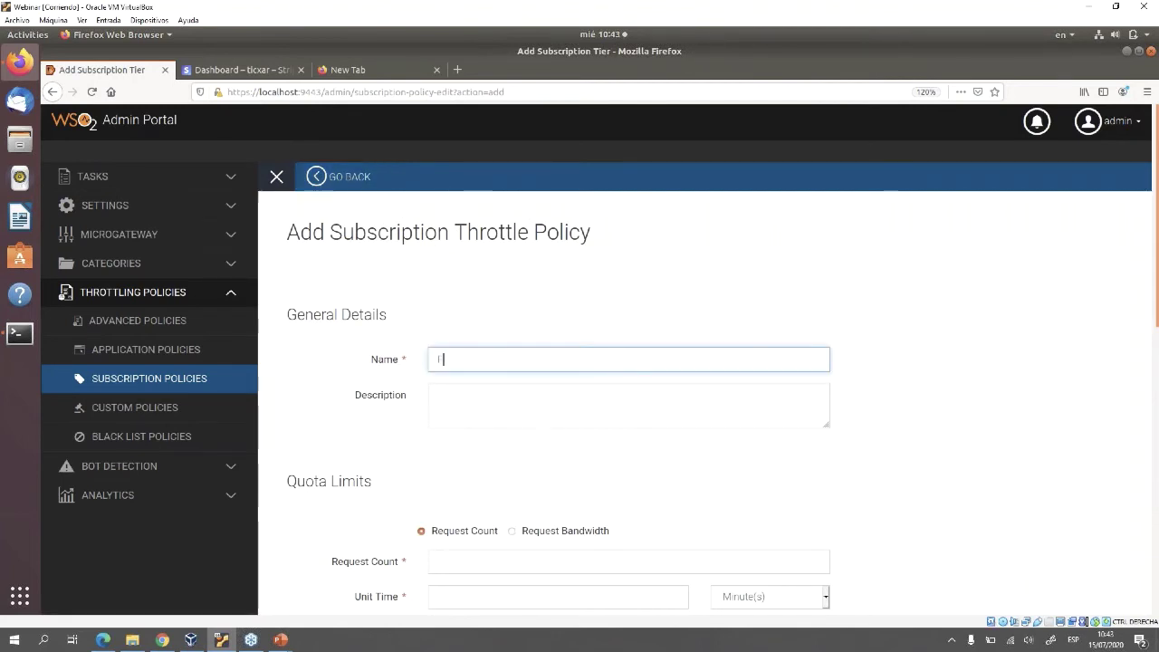
type("F")
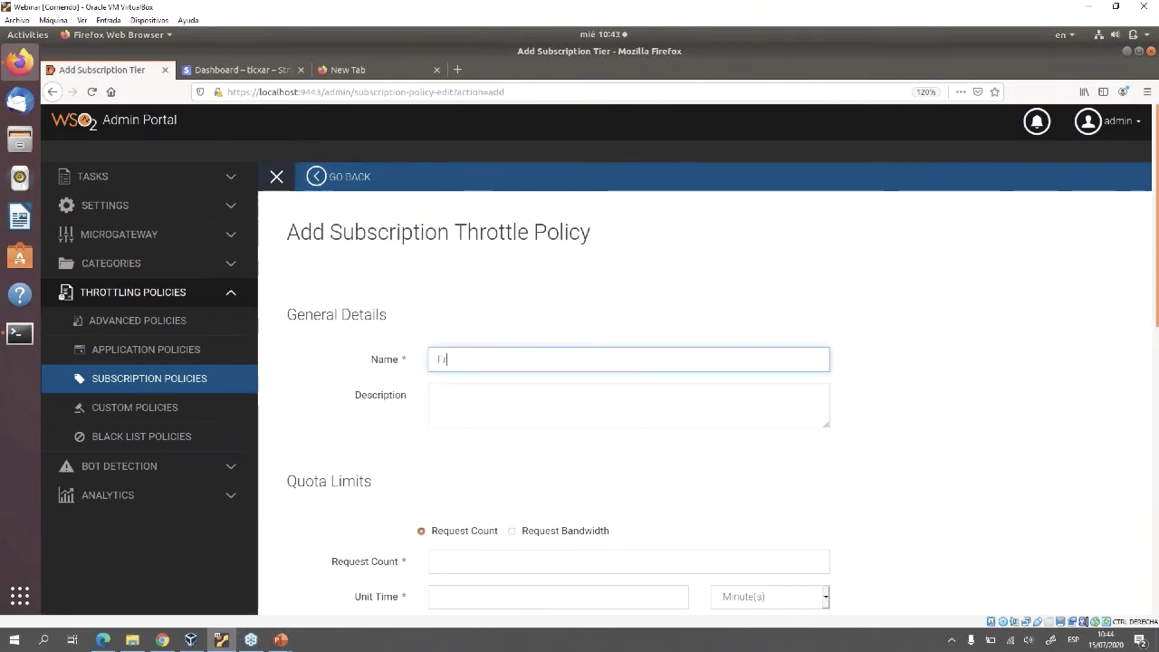
key("BackSpace")
type("Grest")
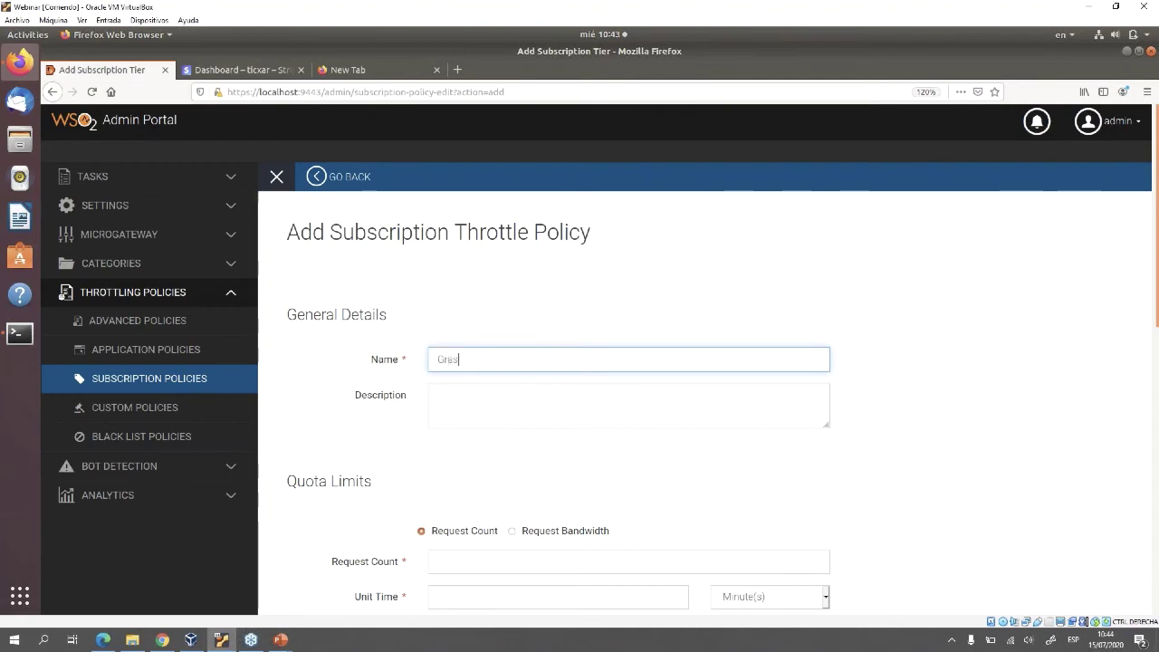
type("uita")
key("Left")
key("Left")
key("Left")
key("Left")
key("Left")
key("BackSpace")
left_click(435, 395)
type("Permite ")
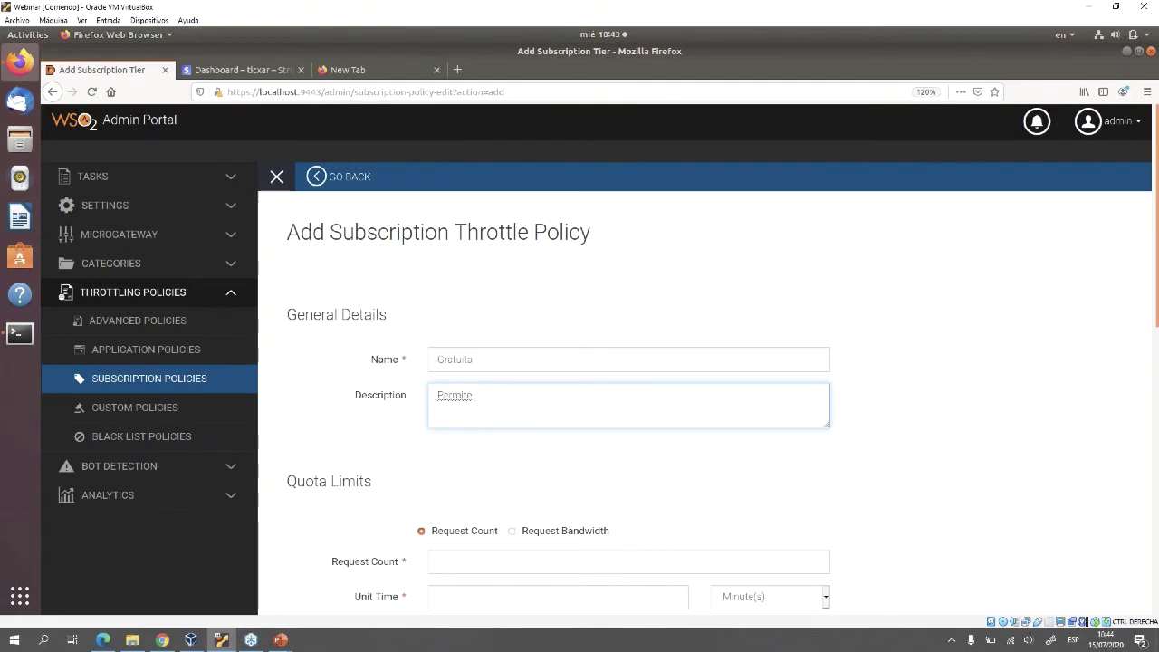
type("100 peticiones po")
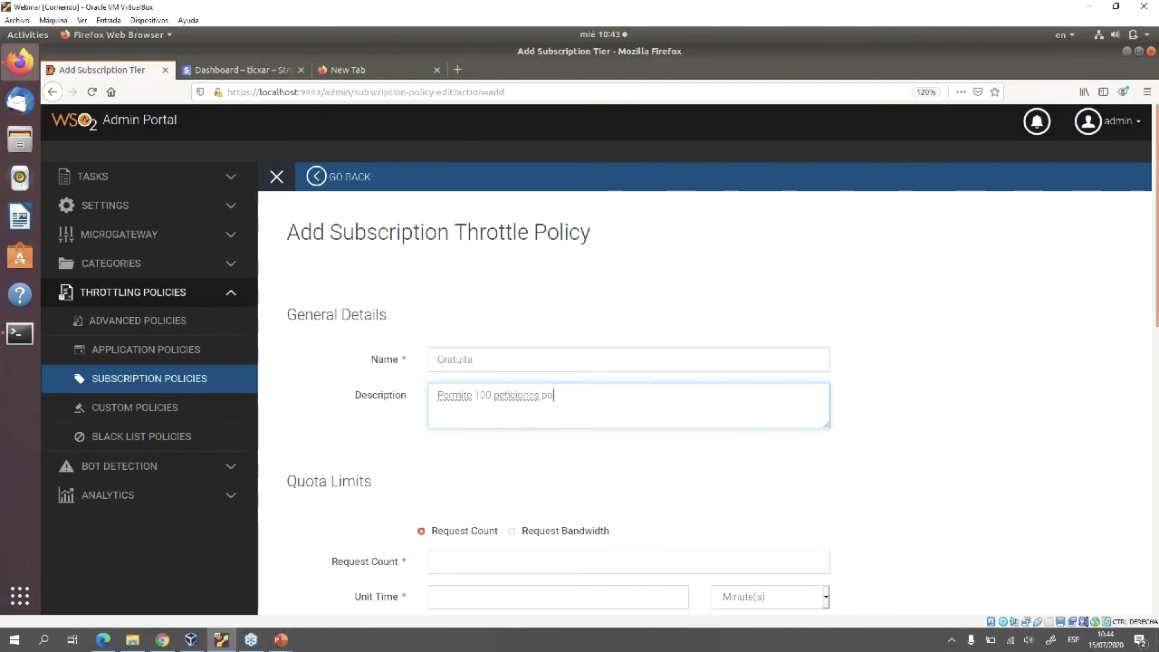
type("r minuto")
scroll(598, 362, "down", 2)
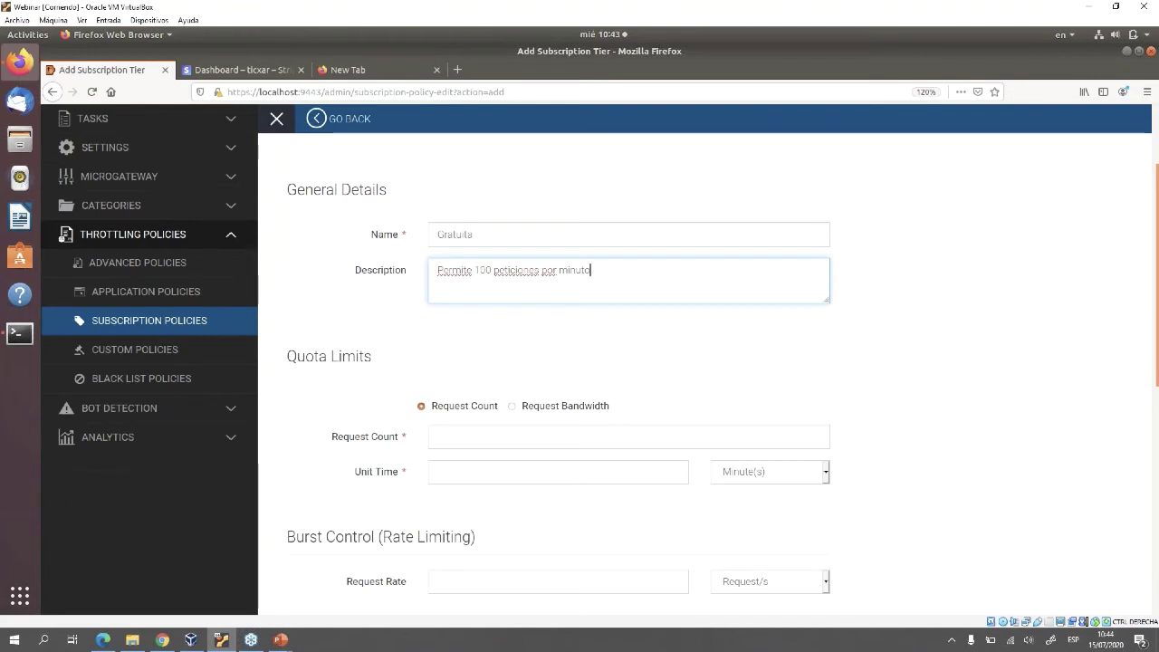
key("shift+Tab")
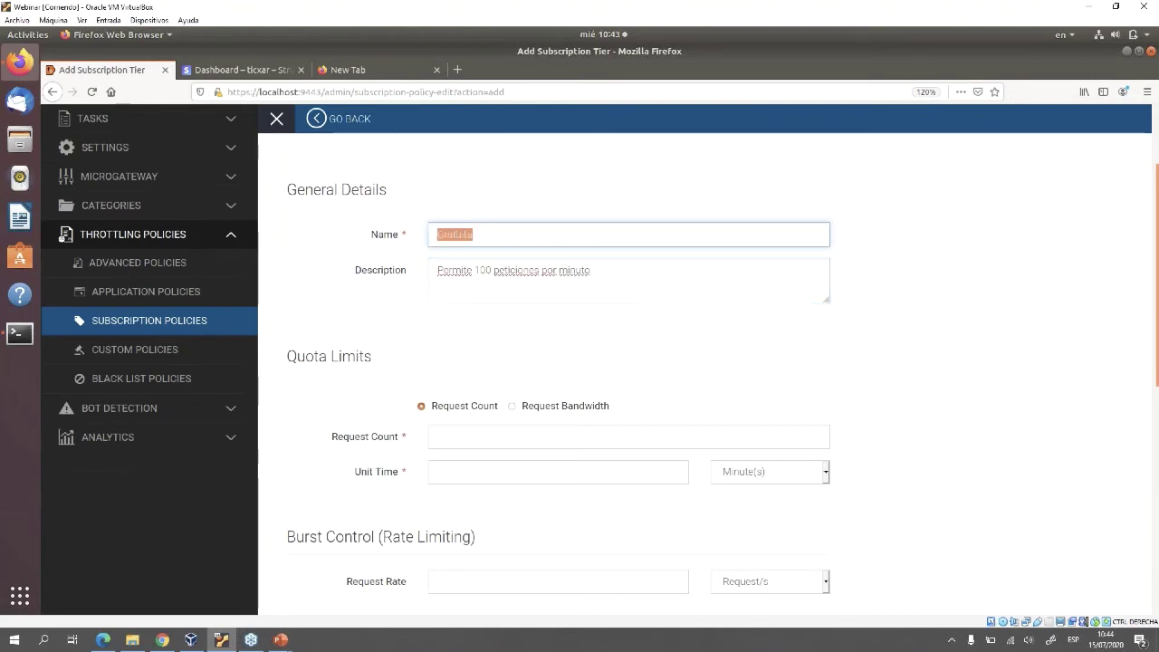
key("End")
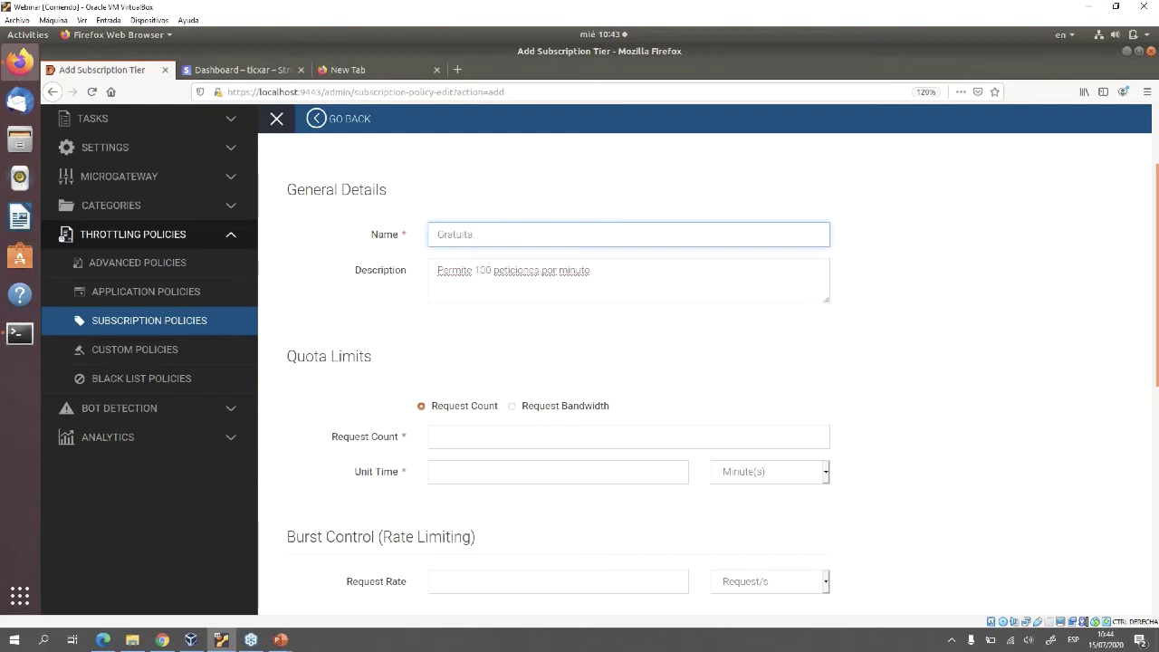
type("_100")
Set the quota to 100 requests per 1 minute
left_click(437, 436)
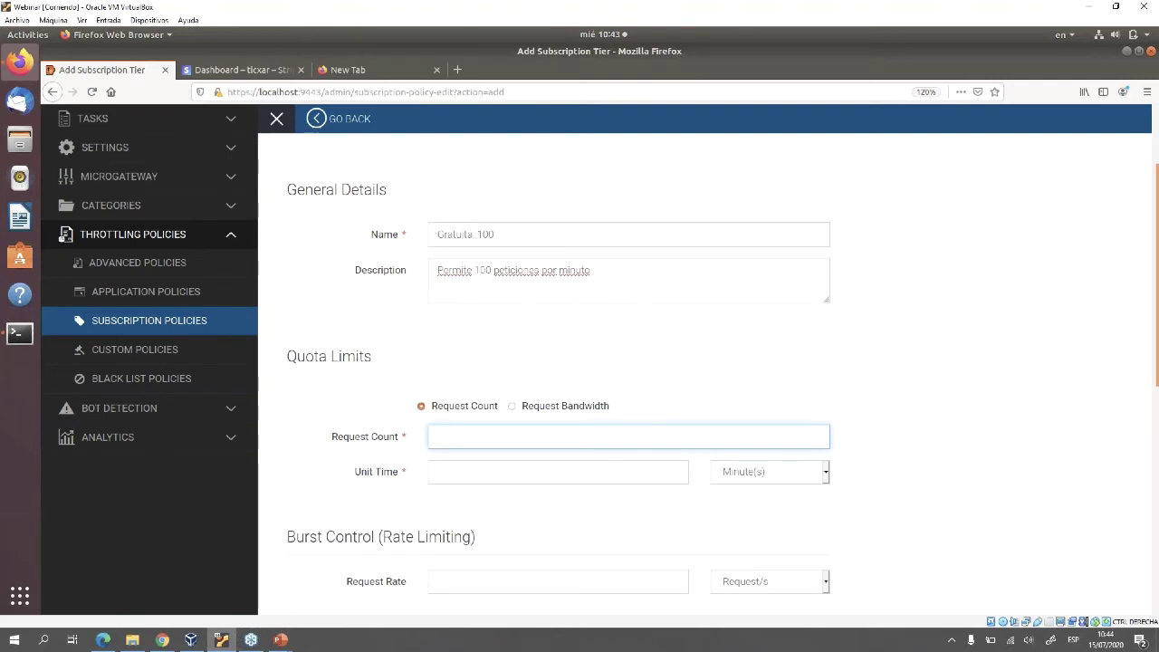
type("100")
left_click(558, 472)
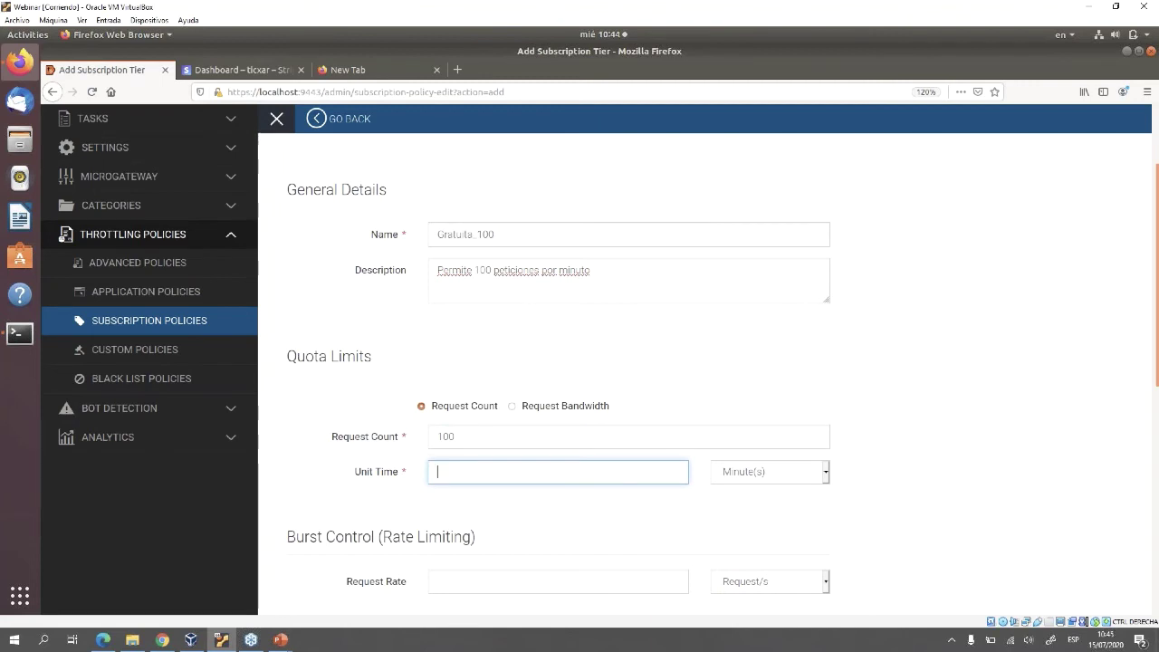
type("1")
left_click(769, 472)
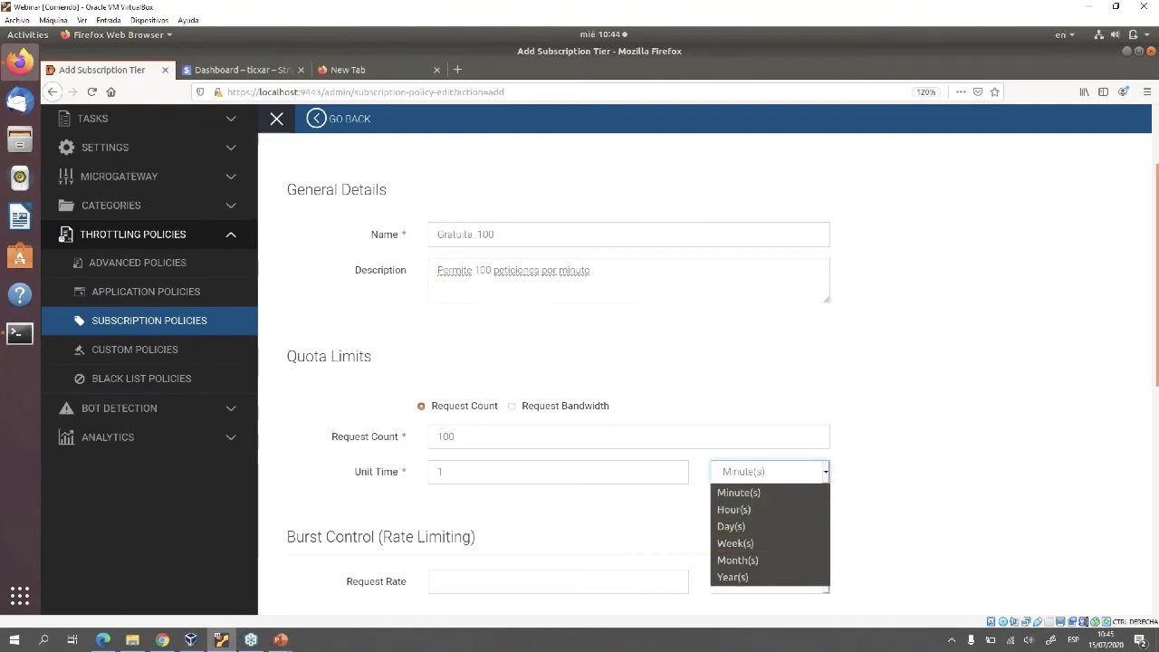
key("Return")
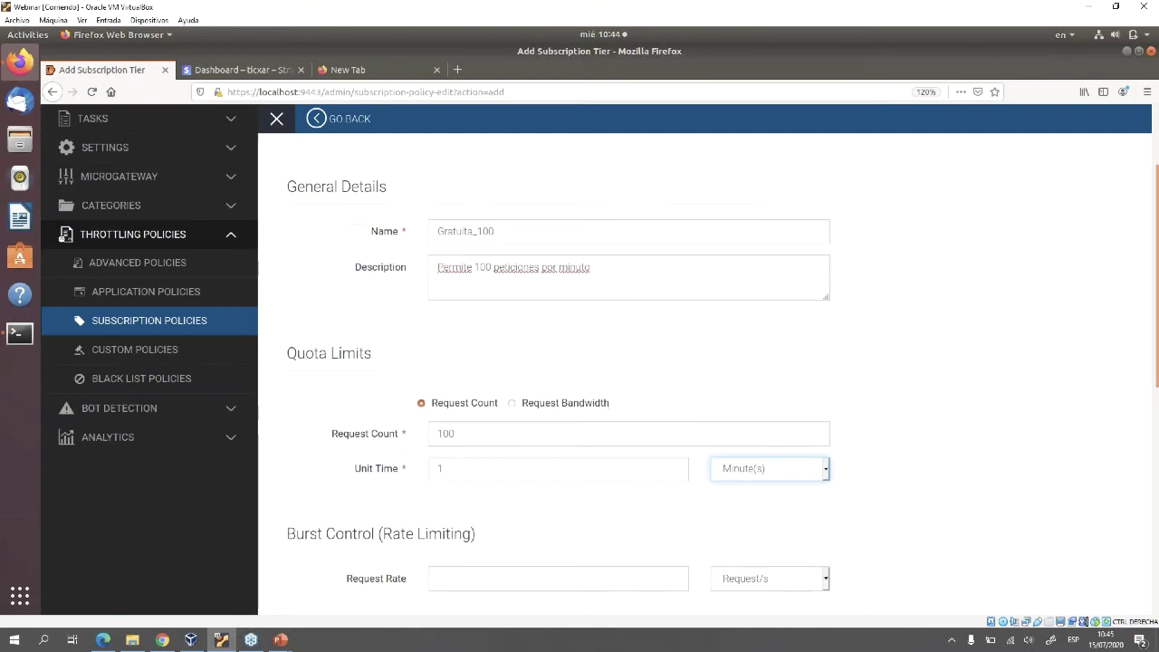
Leave the billing plan as Free, save Gratuita_100 and check it in the policies list
scroll(634, 375, "down", 3)
scroll(633, 376, "down", 4)
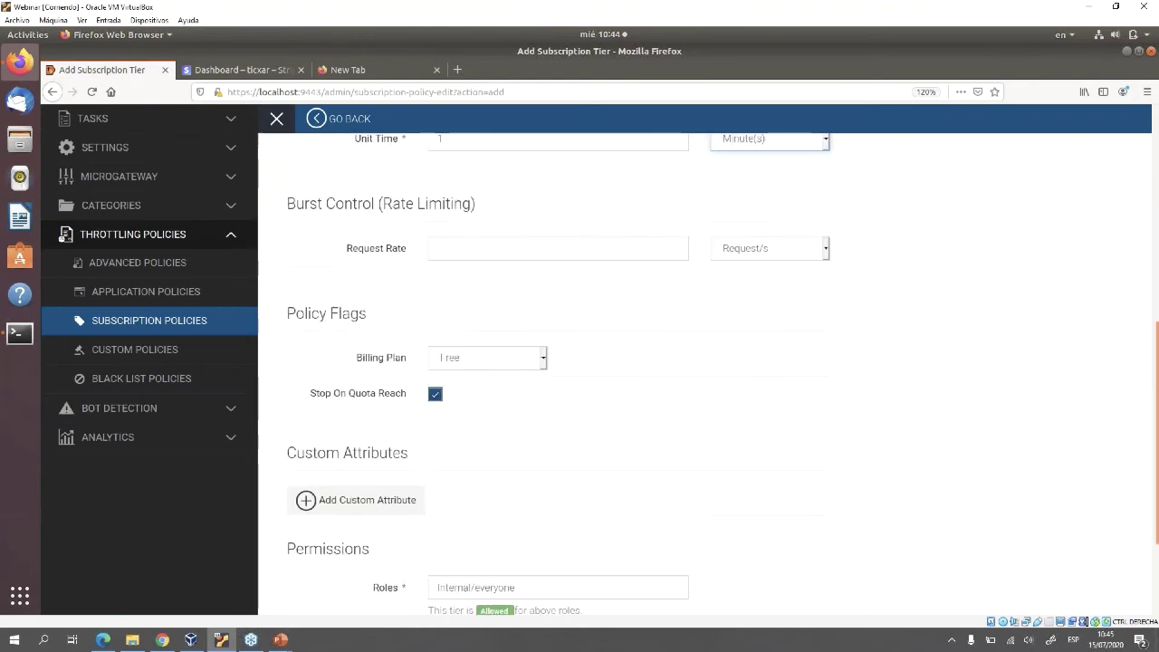
left_click_drag(281, 312, 367, 313)
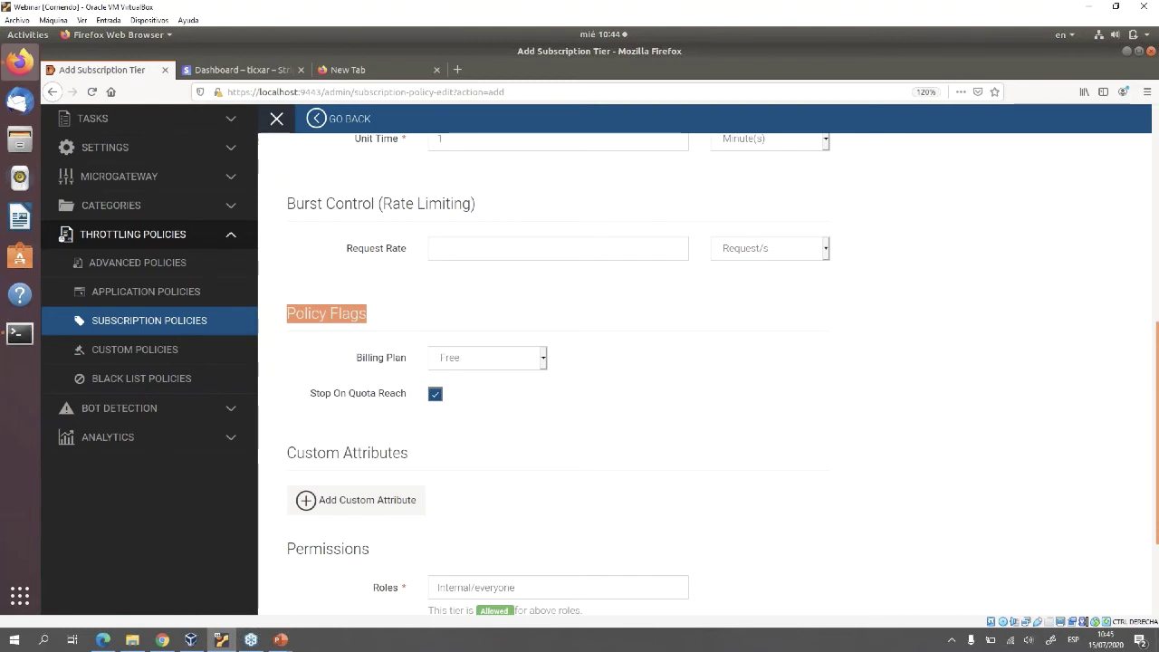
scroll(579, 362, "down", 3)
left_click(306, 530)
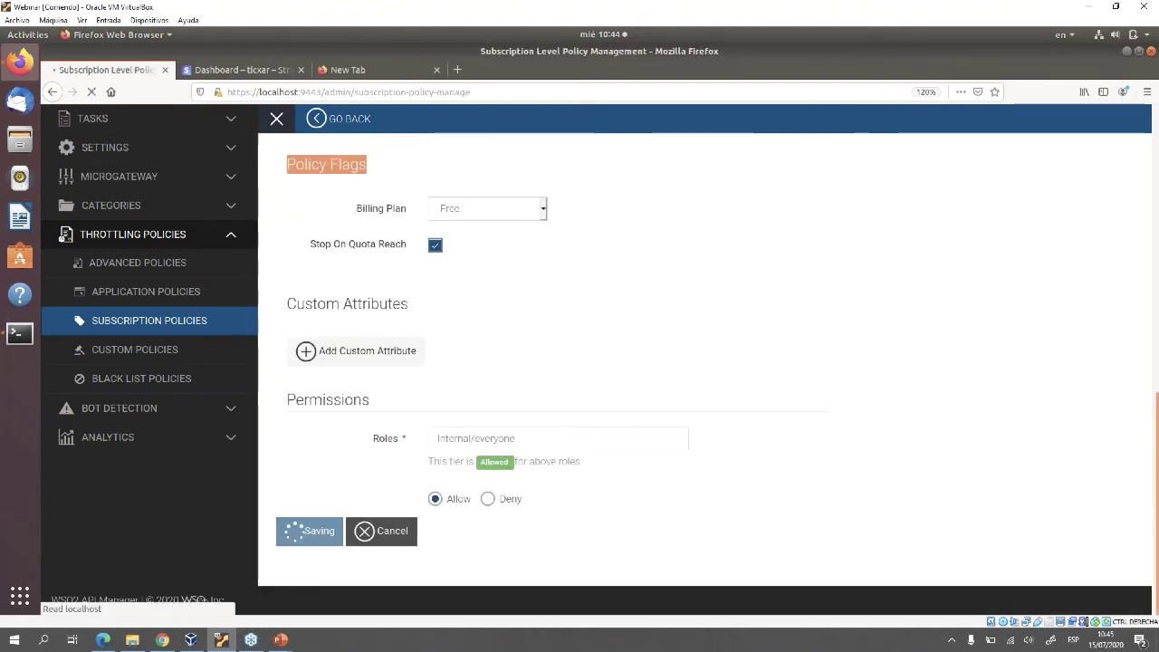
scroll(704, 362, "down", 3)
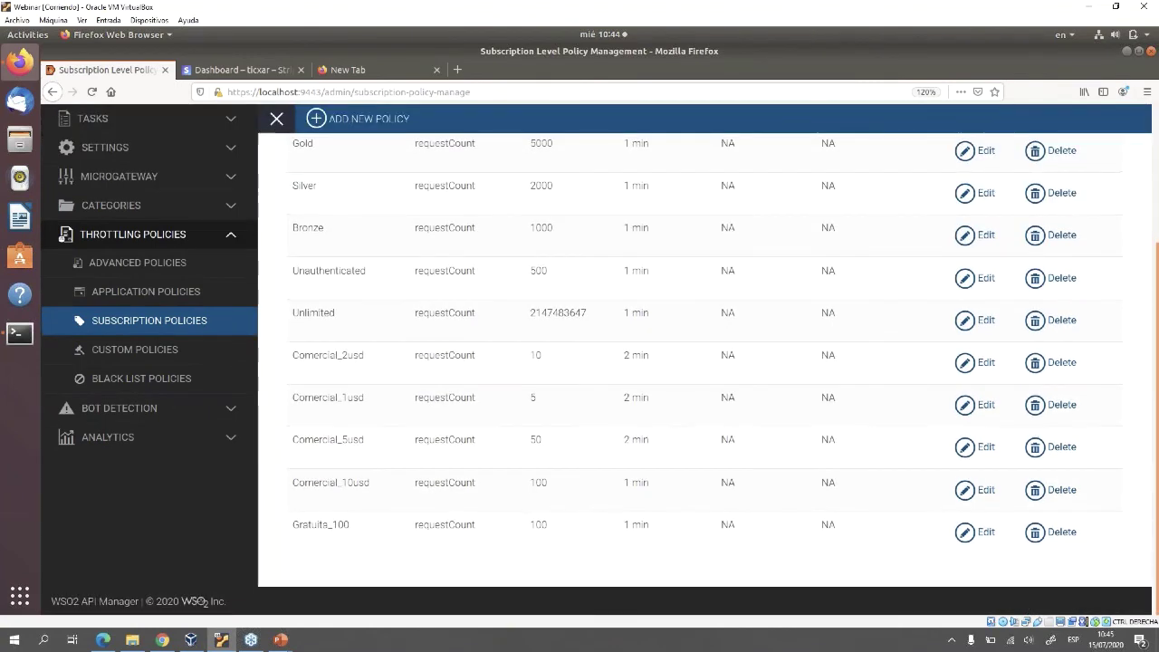
scroll(362, 177, "up", 3)
Start a second policy, Comercial_10, described as charging 10 usd per week for 5 requests
left_click(360, 176)
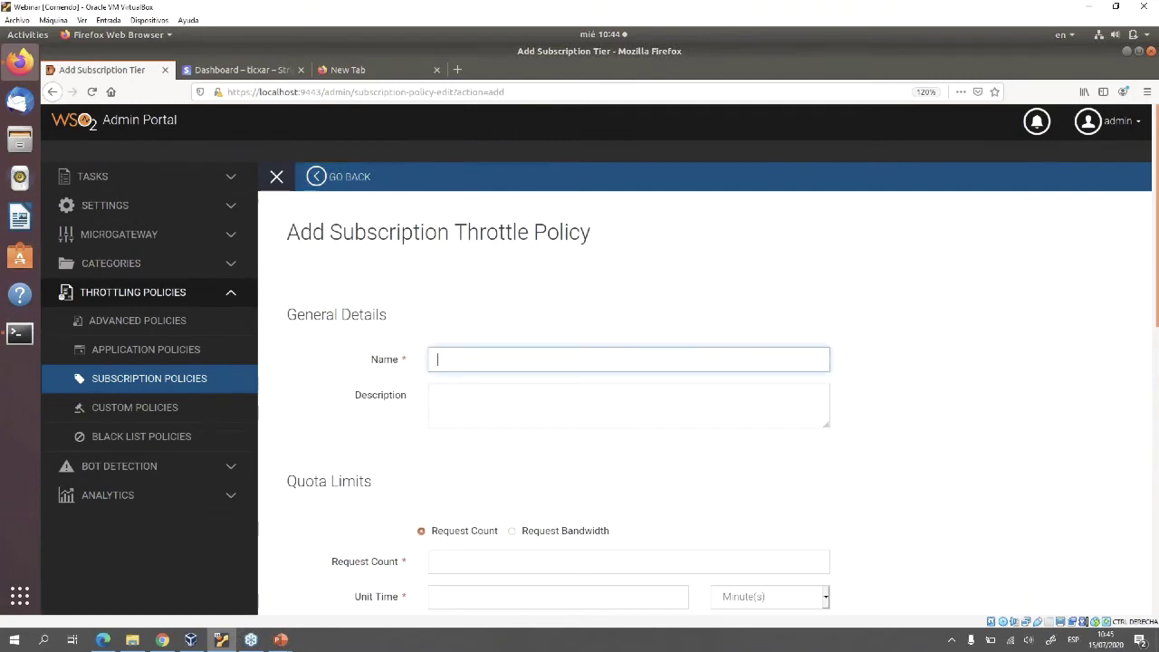
type("Come")
type("rcial 10")
key("Tab")
scroll(704, 370, "down", 5)
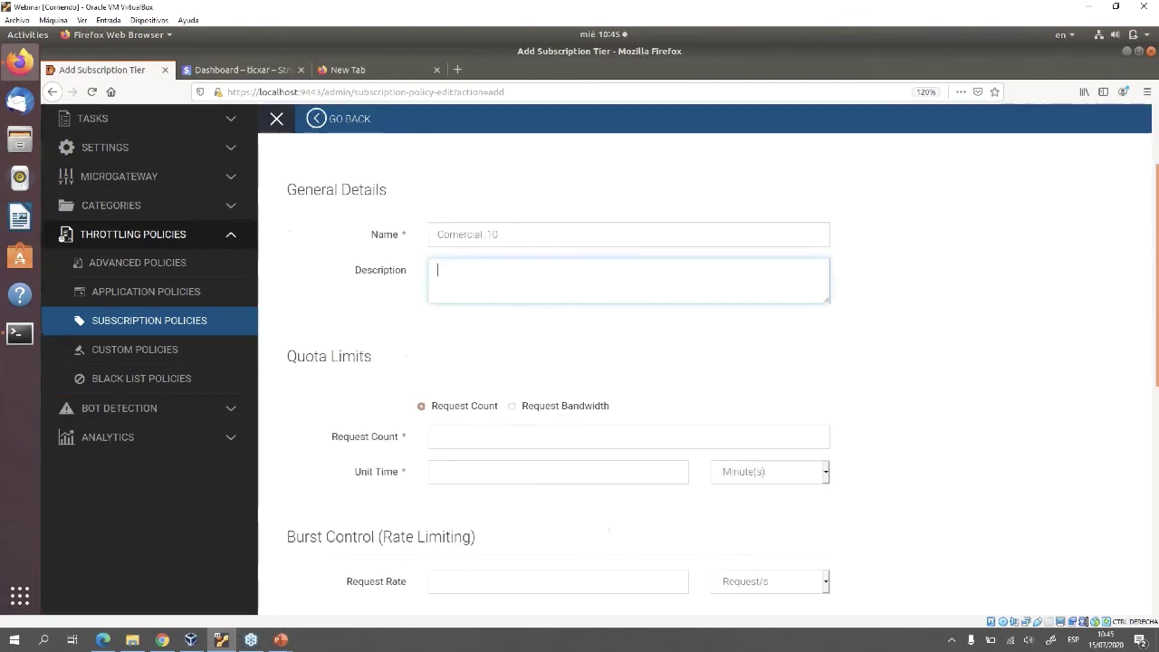
scroll(635, 374, "up", 5)
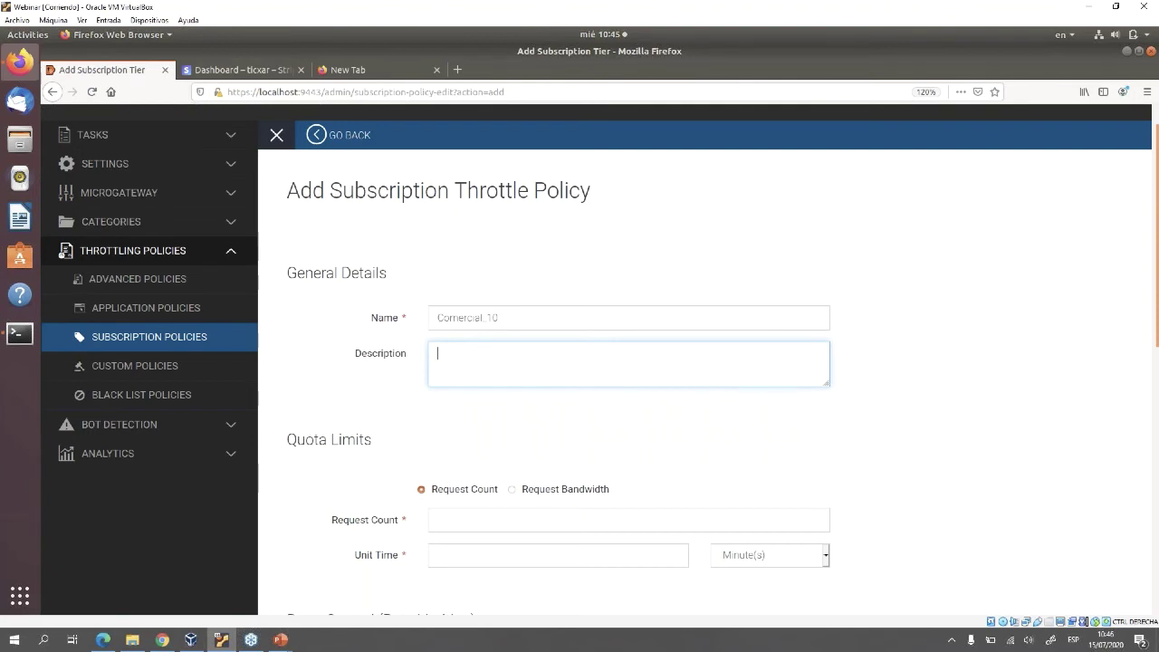
type("Cobrar 10 usd por seman")
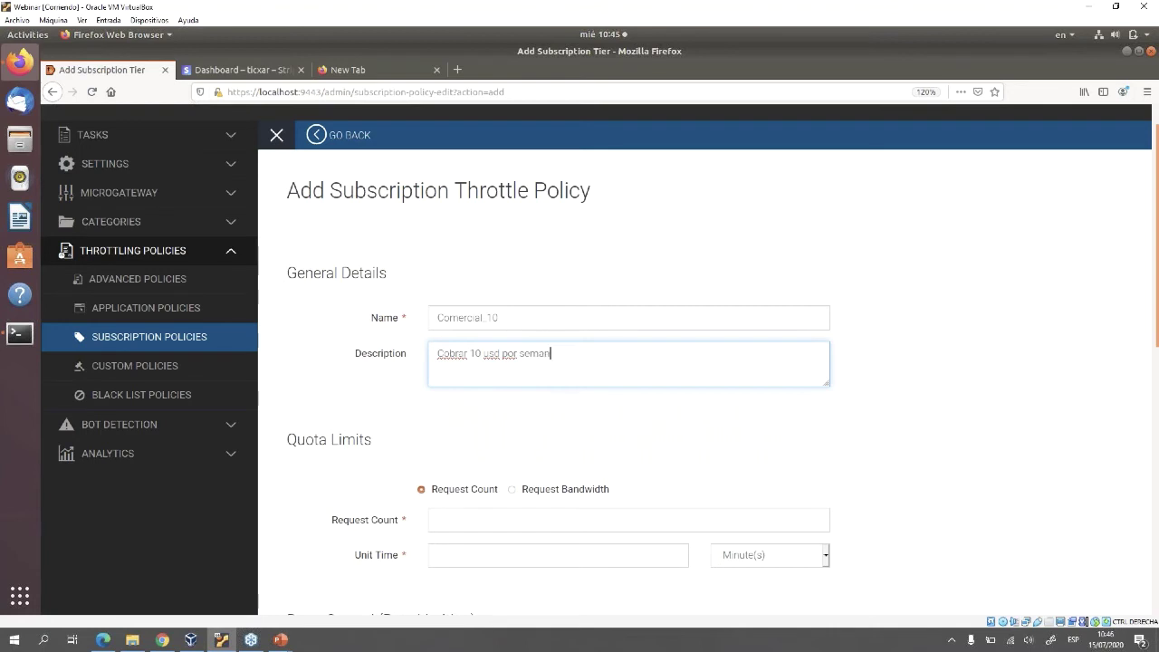
type("a para un uso de 5 request por se")
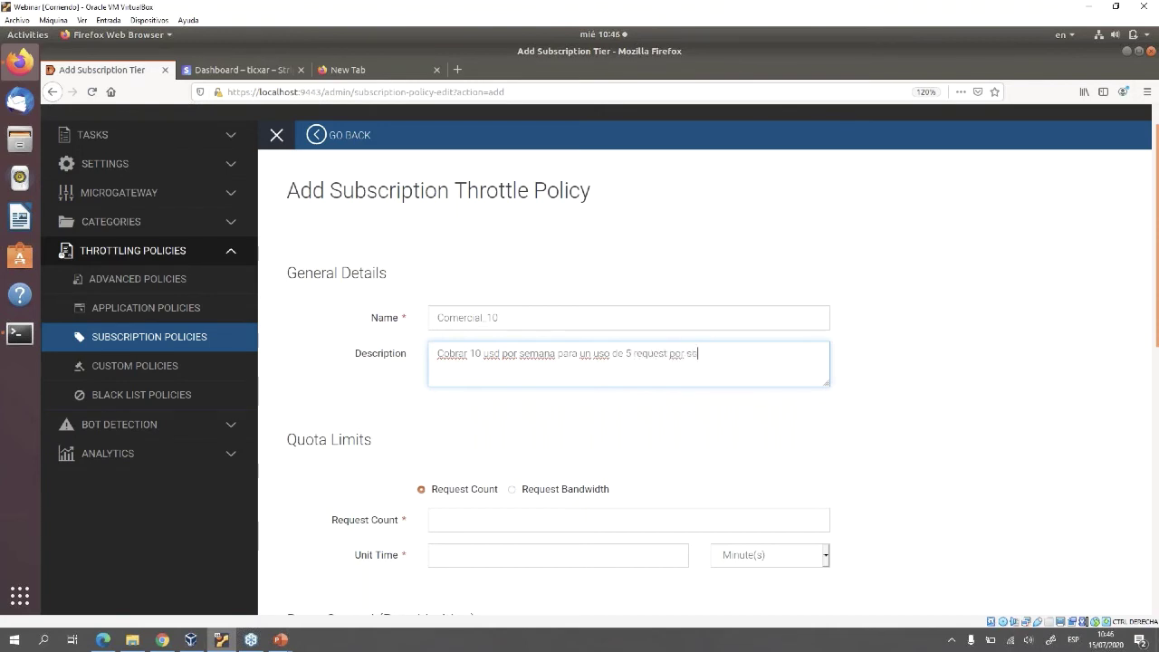
type("gundo")
Set request count to 5 and change the description ending to 'por minuto'
left_click(438, 520)
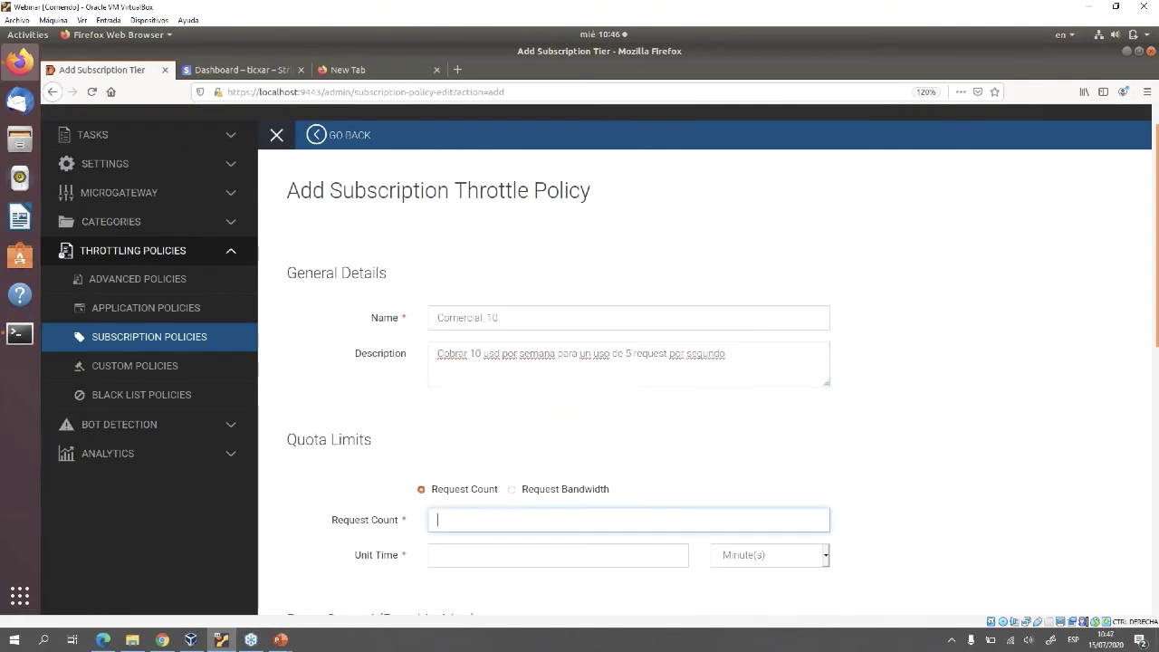
type("5")
left_click(437, 555)
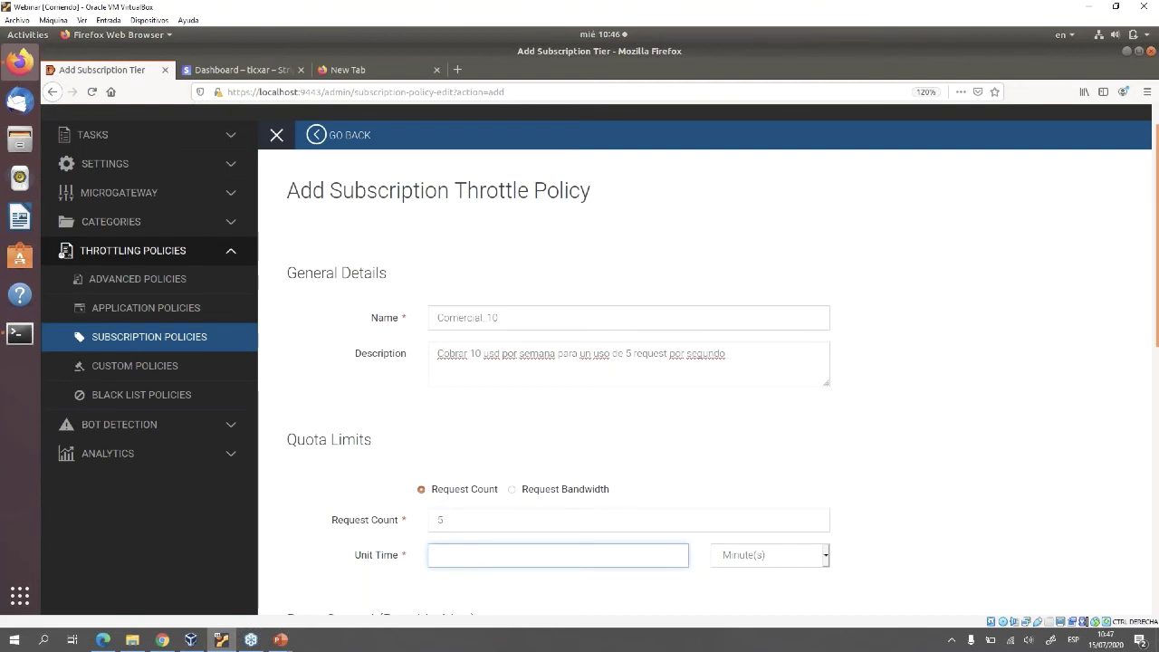
type("1")
key("BackSpace")
left_click(725, 353)
key("ctrl+shift+Left")
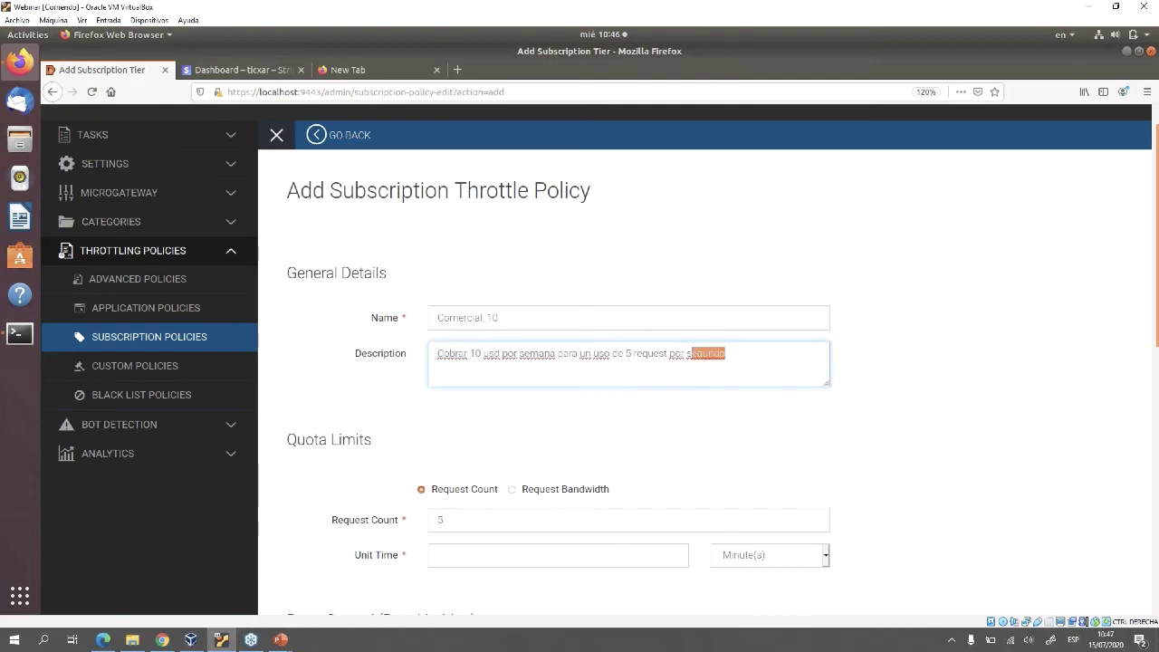
key("BackSpace")
type("minuto")
Enter 'minuto' as the unit time and scroll down to Burst Control
left_click(438, 555)
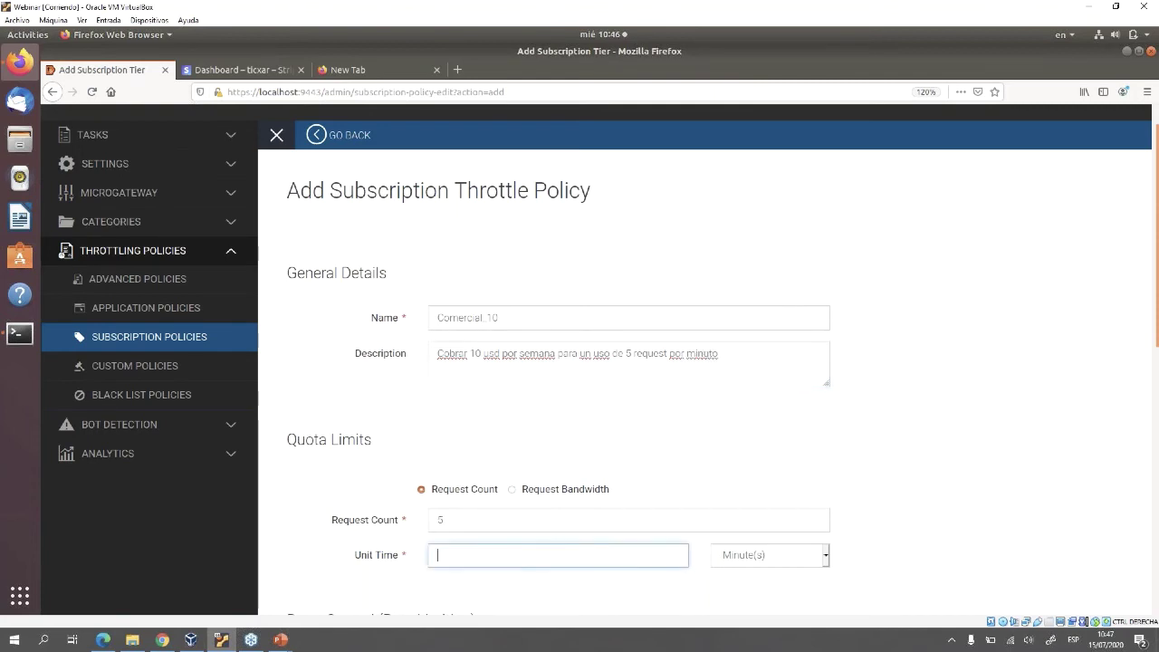
type("minuto")
scroll(704, 362, "down", 3)
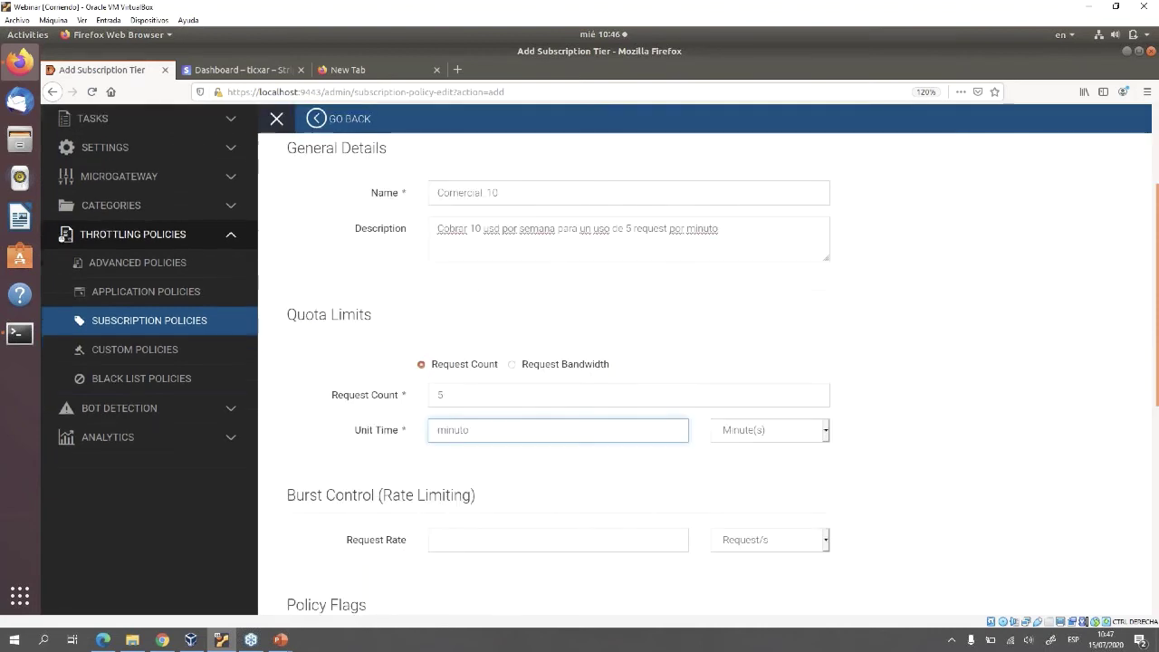
left_click_drag(476, 495, 286, 496)
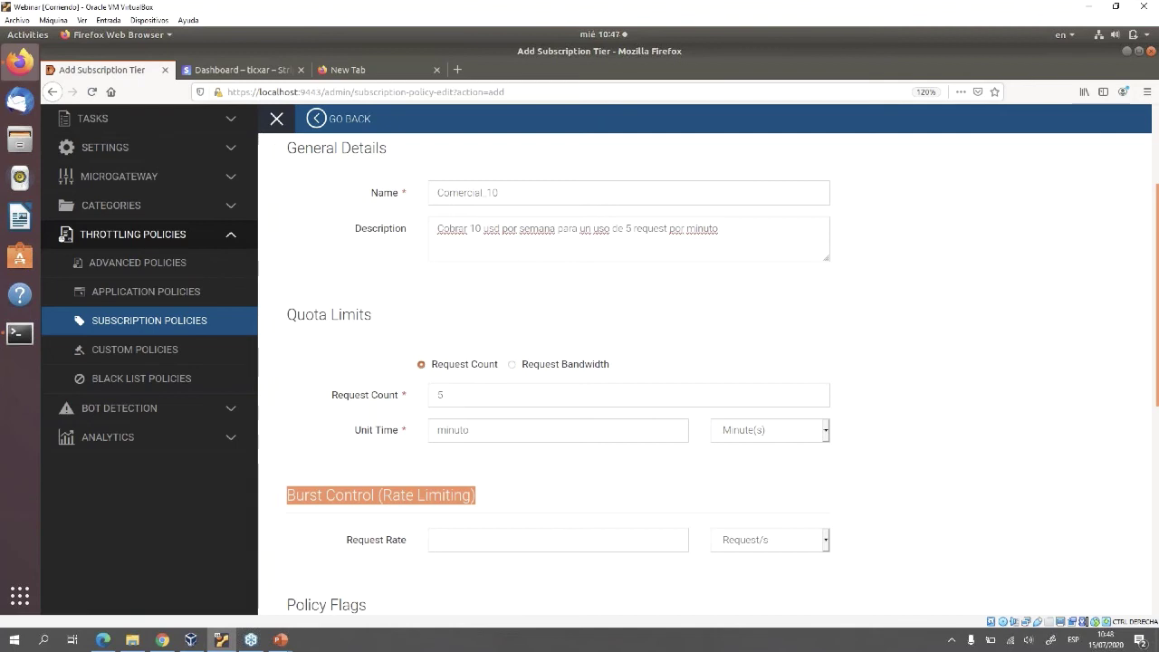
Set the burst request rate to 3 and the billing plan to Commercial
left_click(543, 539)
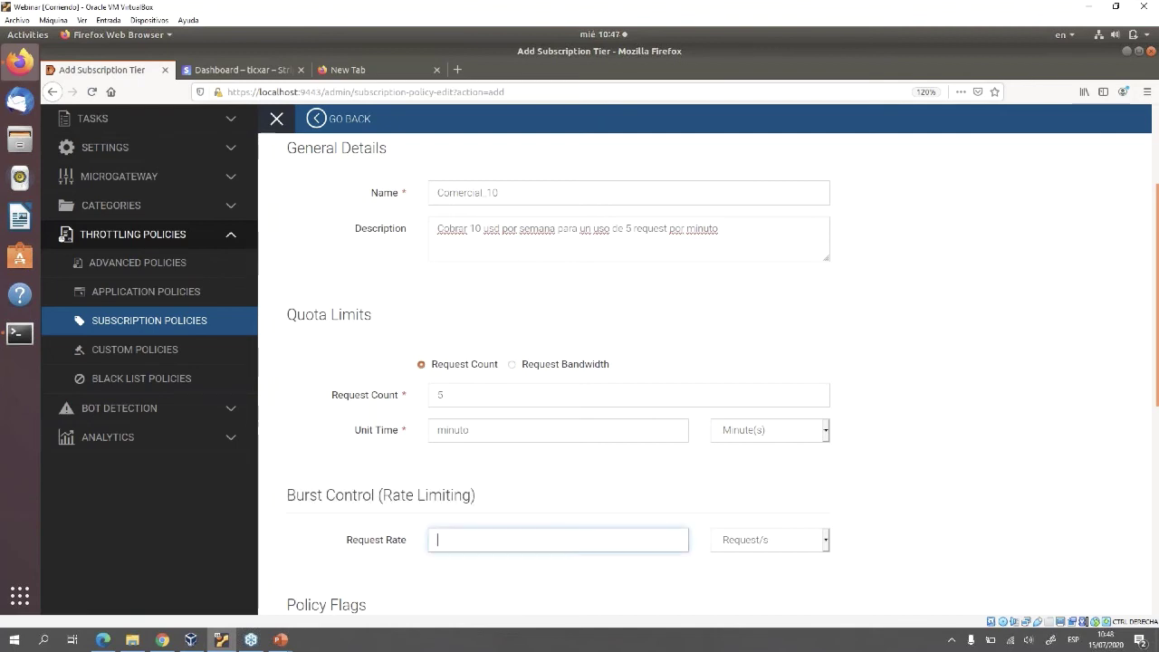
type("3")
scroll(710, 373, "down", 5)
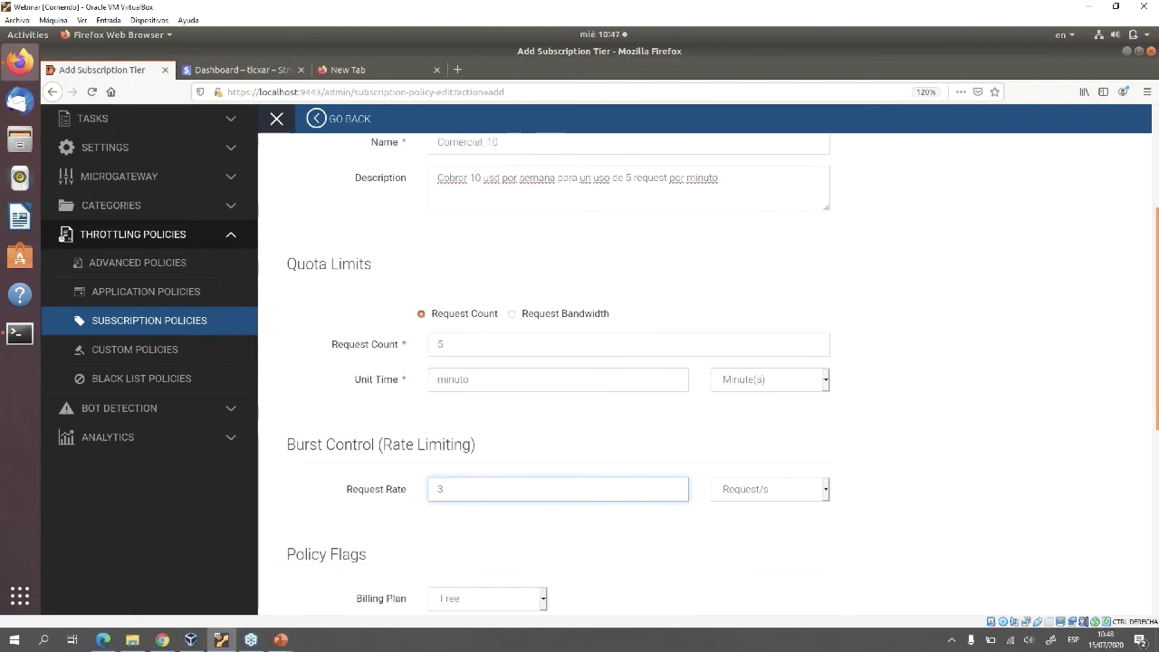
left_click(486, 399)
left_click(466, 434)
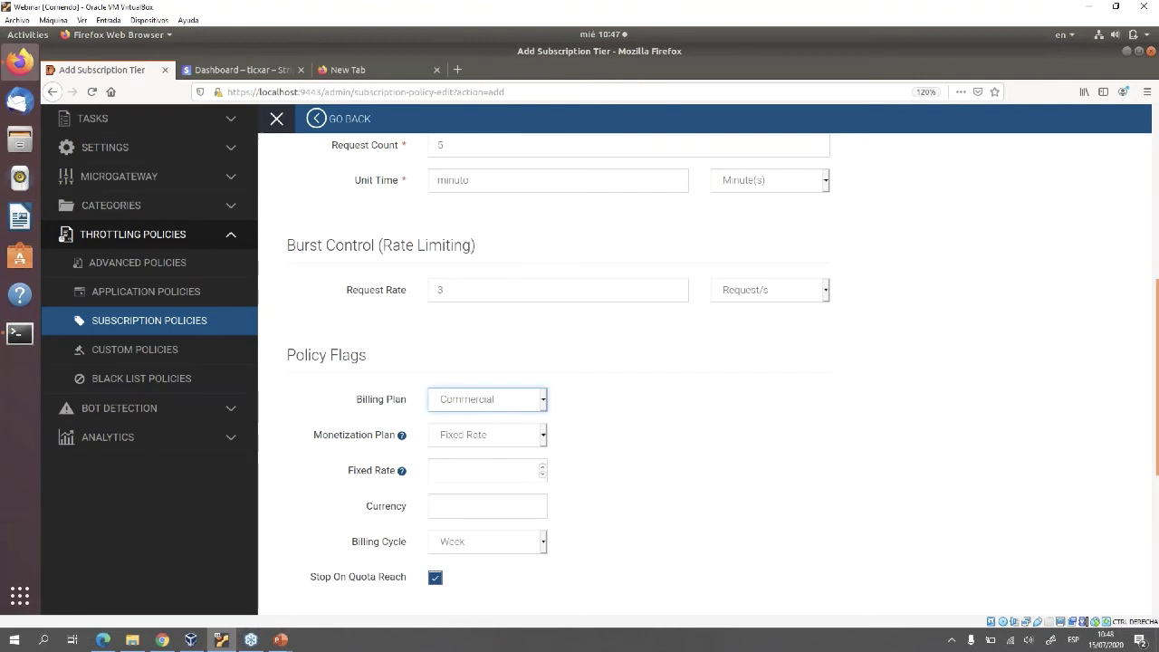
Pick the monetization plan, trying Dynamic Usage before returning toward Fixed Rate
key("Tab")
key("alt+Down")
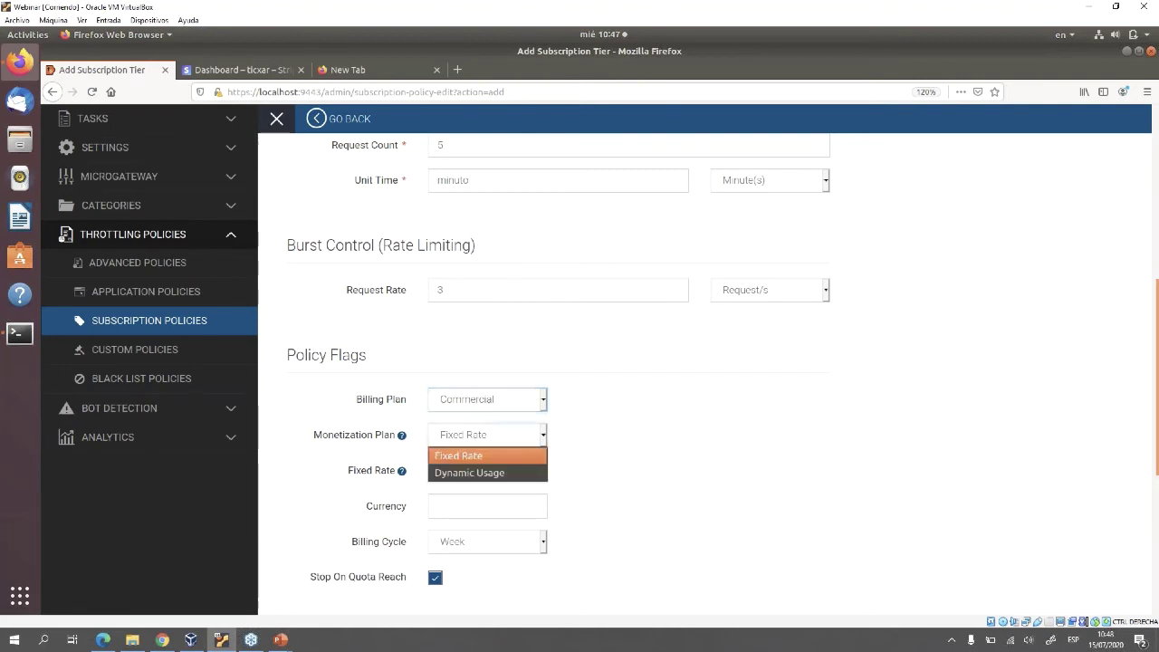
key("Down")
key("Return")
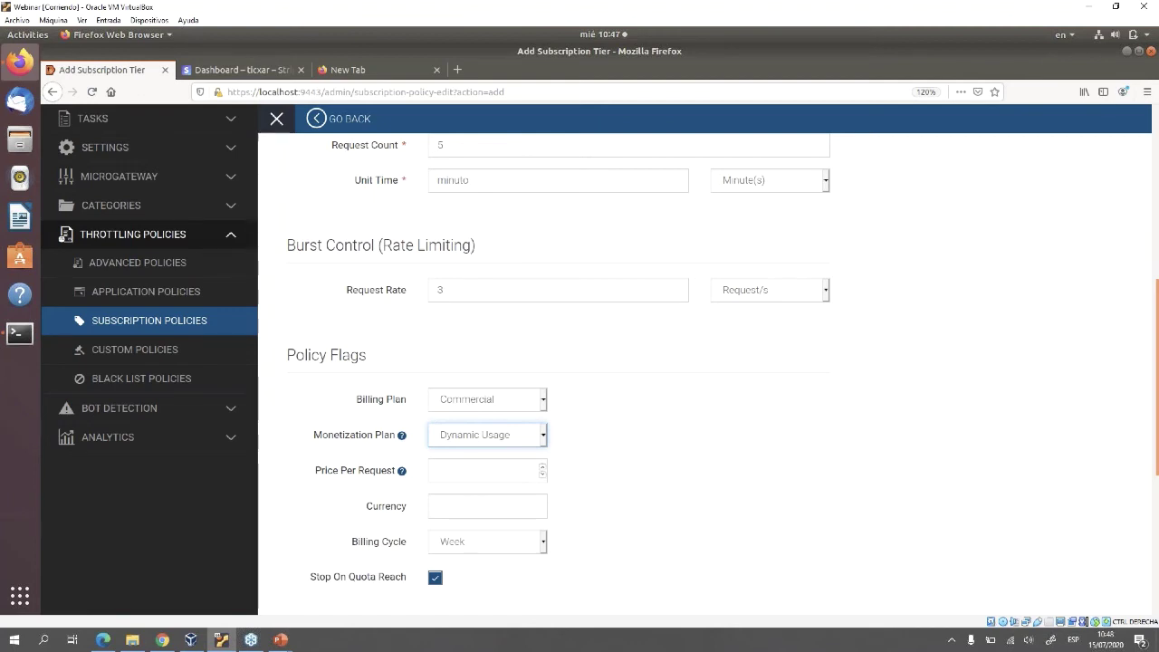
key("alt+Down")
key("Up")
Use Fixed Rate monetization at 10 with currency usd
key("Return")
left_click(484, 470)
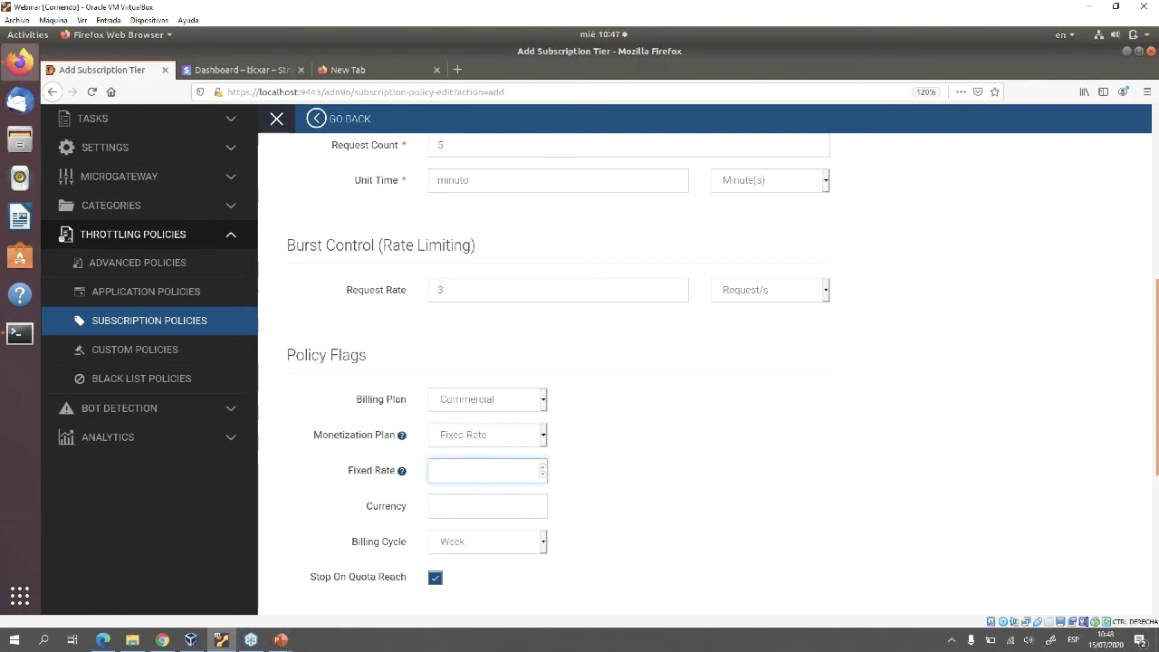
scroll(634, 374, "up", 5)
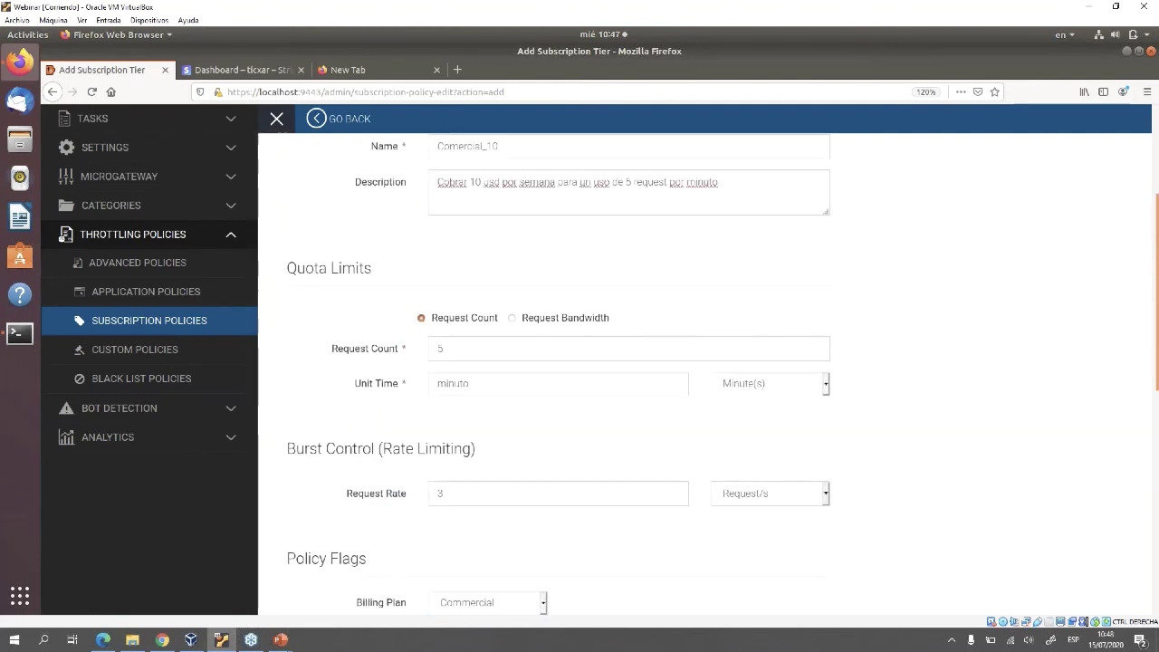
scroll(538, 332, "up", 2)
scroll(538, 331, "down", 7)
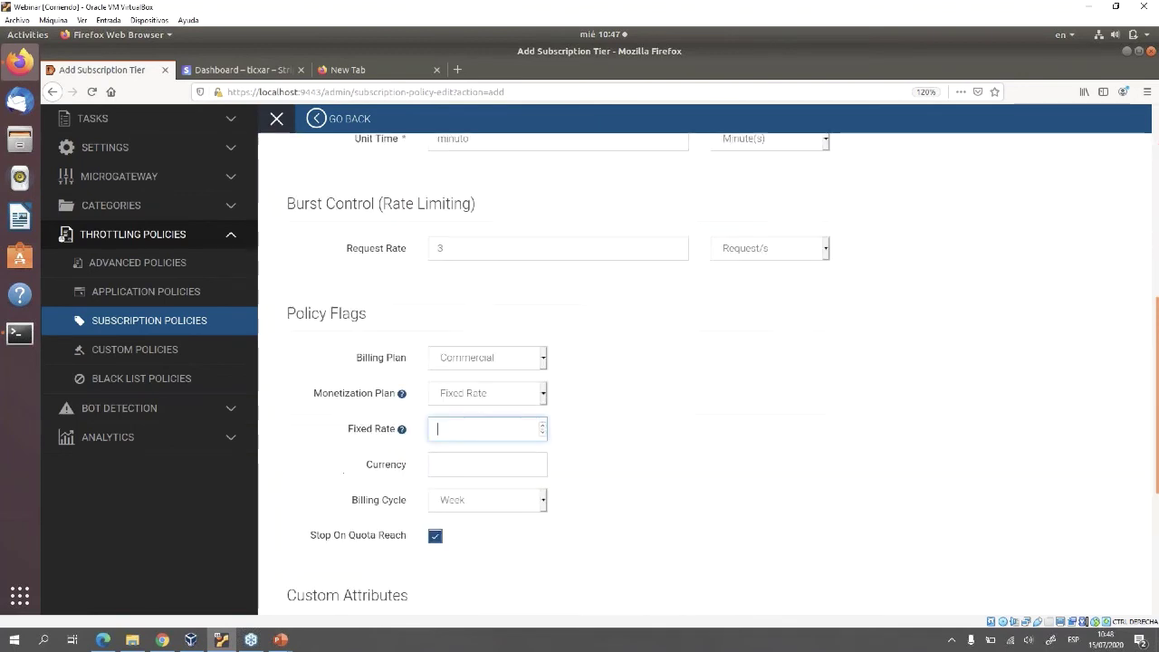
type("10")
key("Tab")
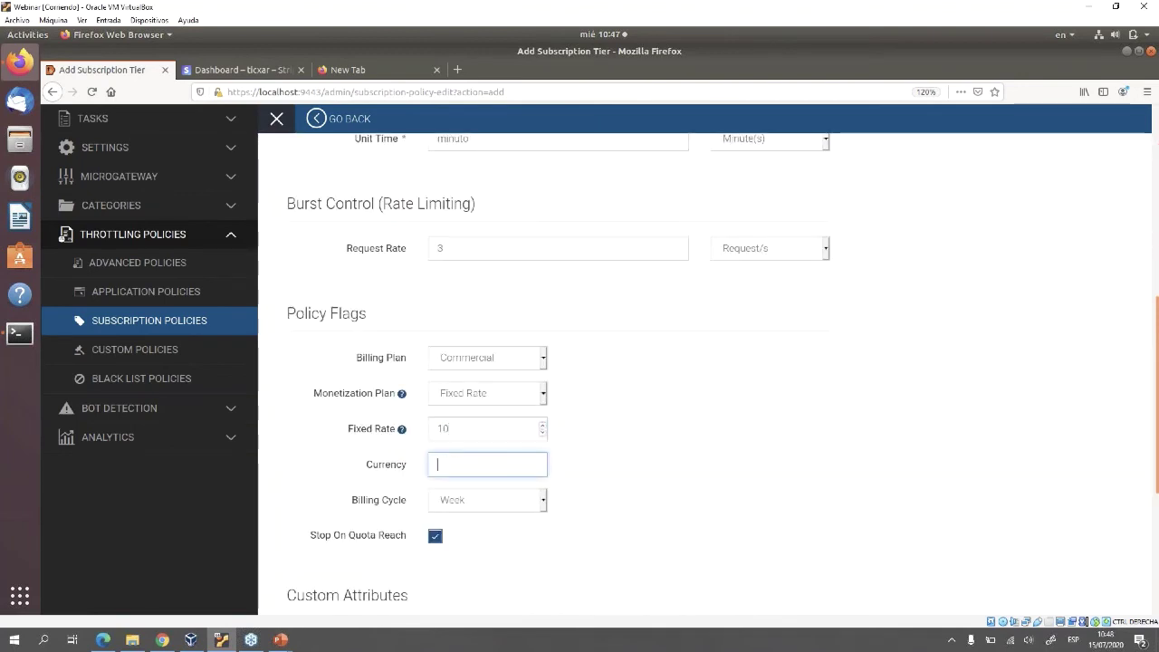
type("usd")
key("BackSpace")
key("BackSpace")
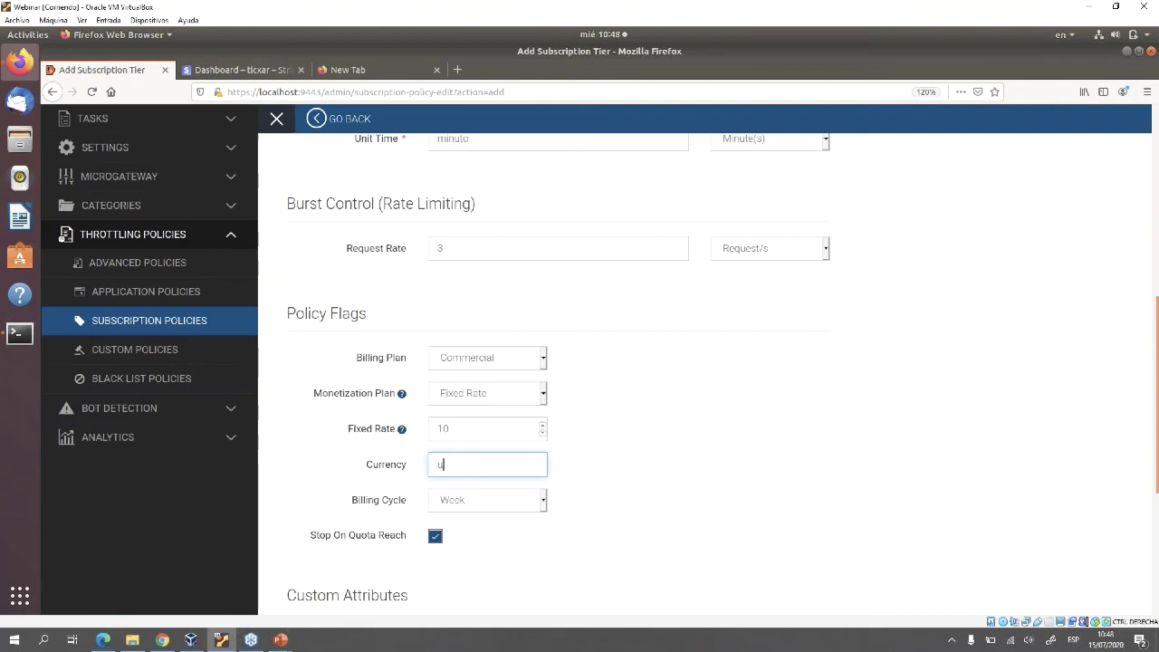
type("sd")
Attempt to save, then replace the rejected unit time 'minuto' with 1
scroll(579, 362, "down", 1)
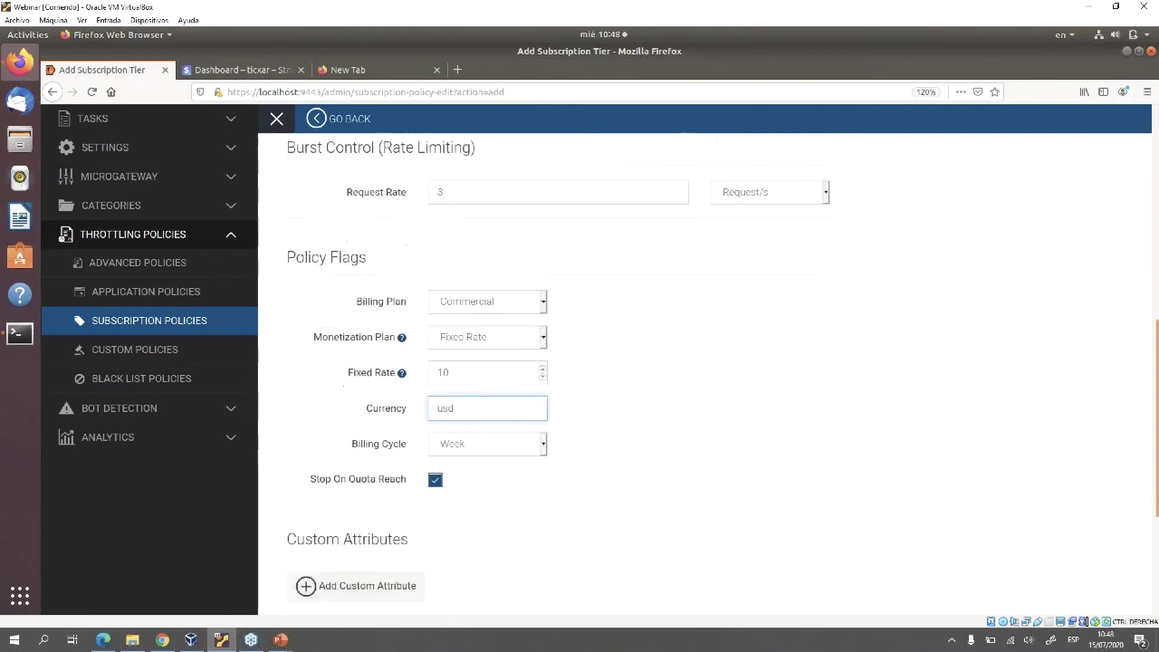
scroll(579, 362, "down", 4)
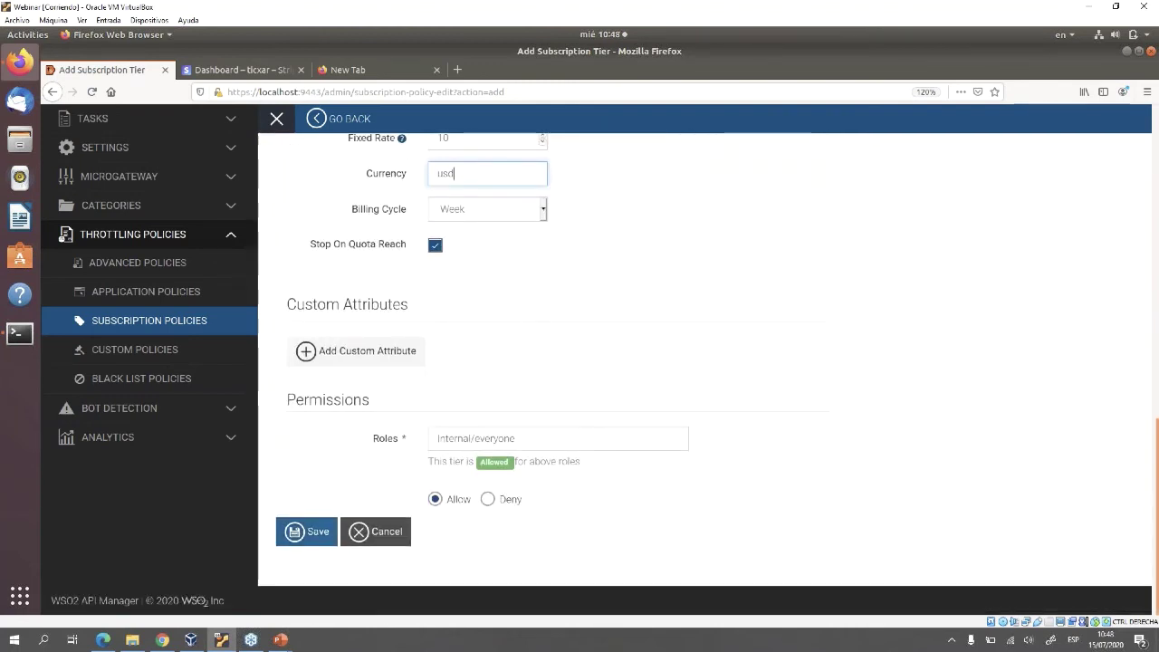
left_click(306, 531)
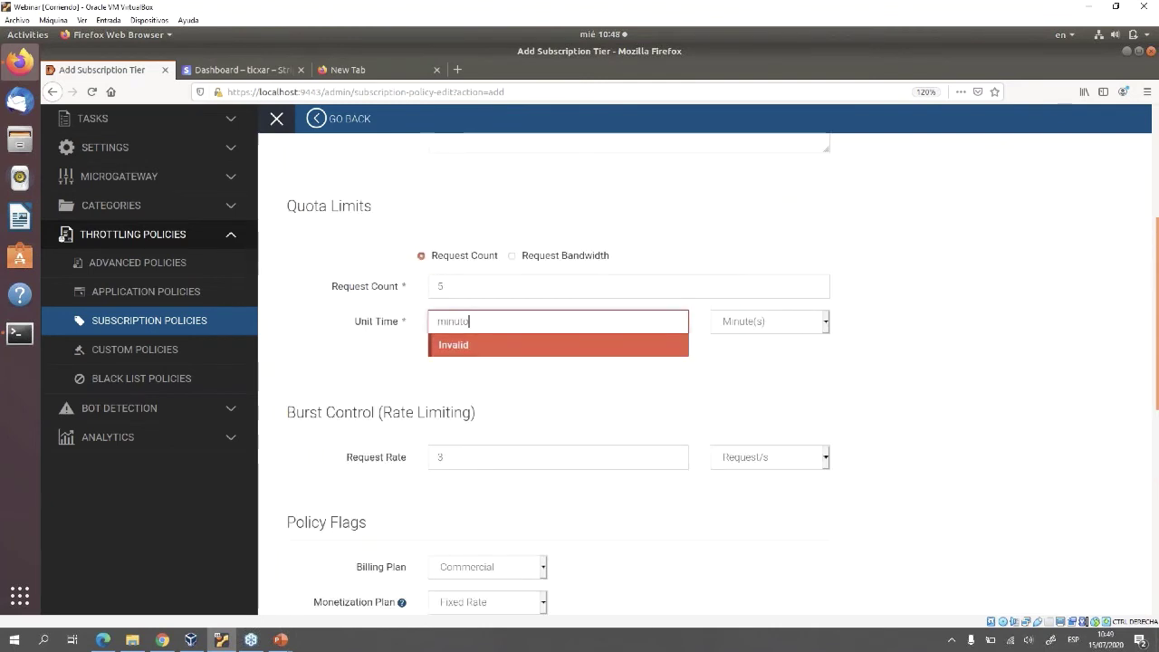
key("ctrl+a")
key("End")
key("BackSpace")
key("BackSpace")
key("BackSpace")
key("BackSpace")
key("BackSpace")
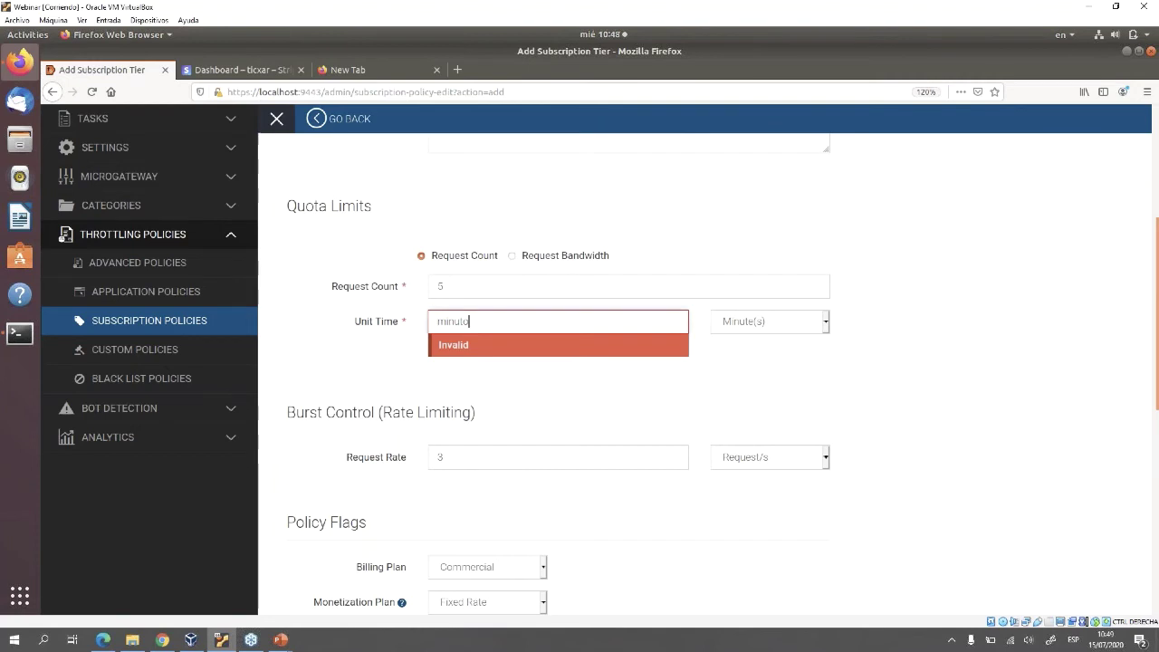
key("BackSpace")
type("1")
scroll(705, 374, "down", 5)
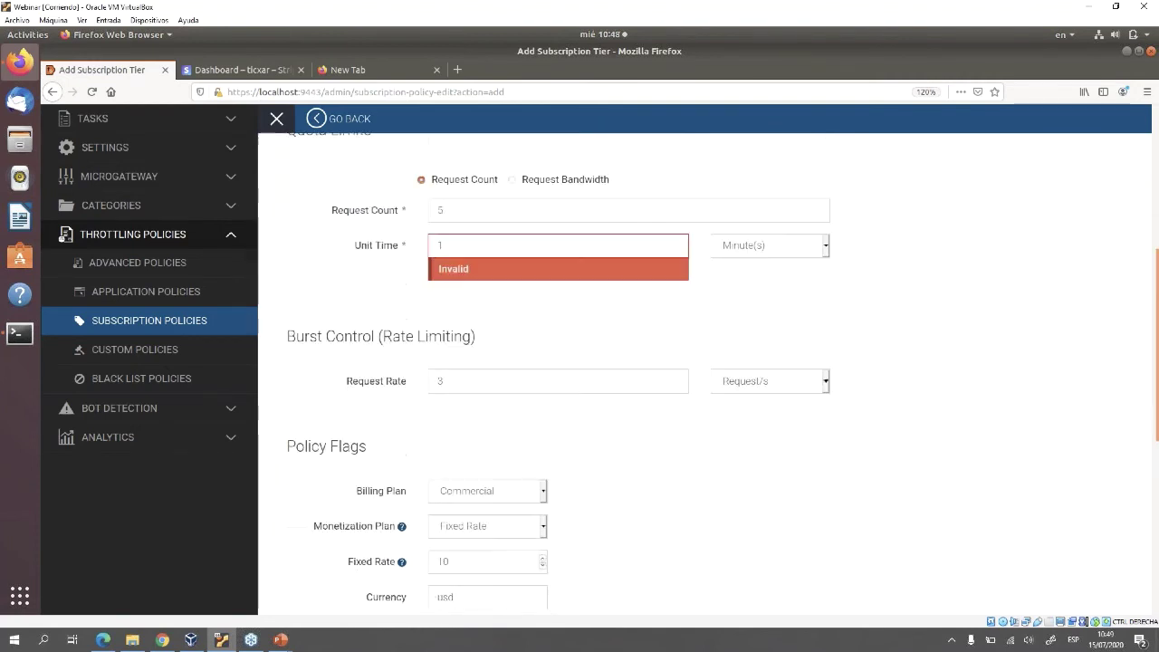
Save Comercial_10, confirm it in the policies table, and view Stripe's subscriptions dashboard
left_click(308, 531)
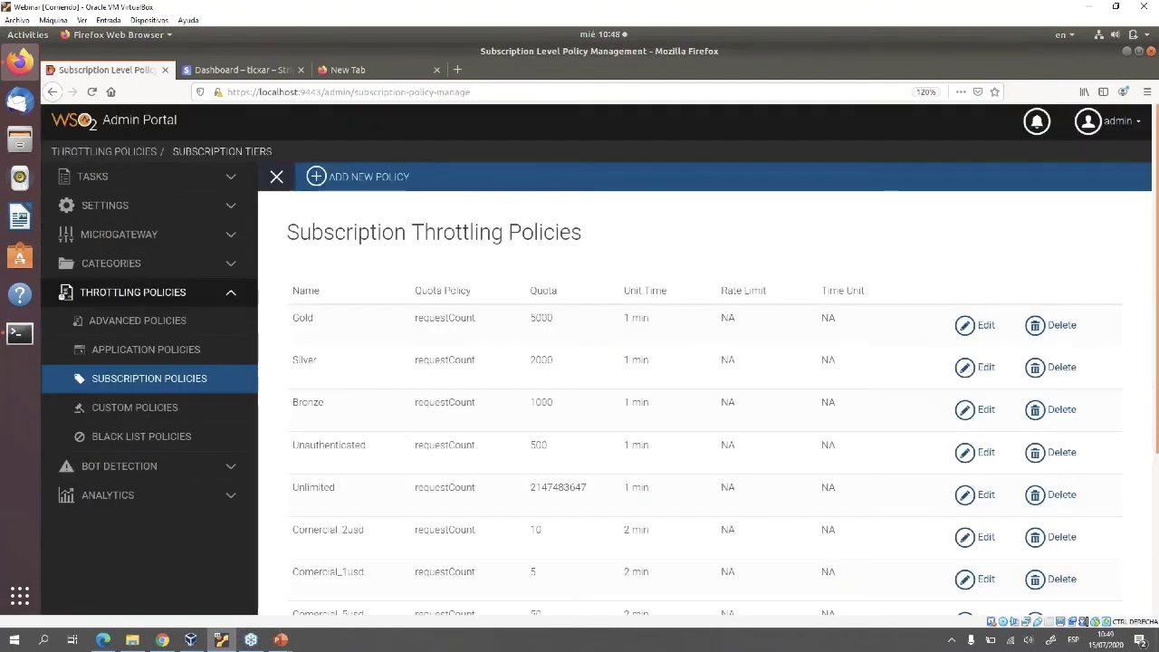
scroll(705, 362, "down", 3)
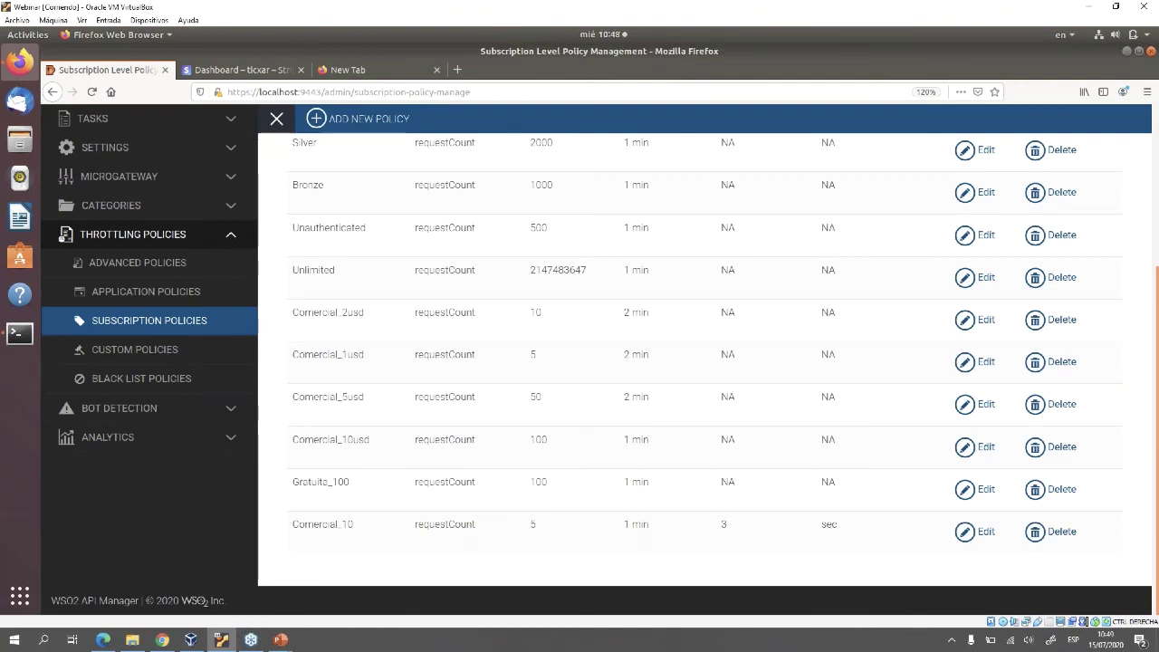
left_click(240, 70)
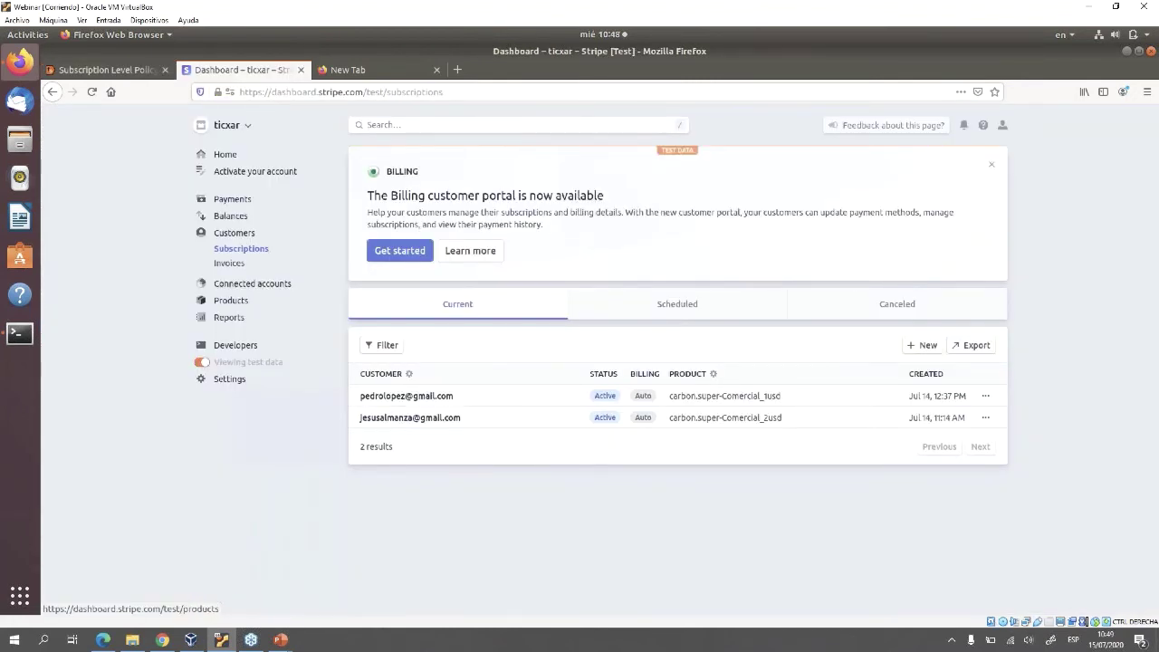
Check carbon.super-Comercial_10 at $10.00 USD/week in Stripe Products, then return to WSO2
left_click(231, 300)
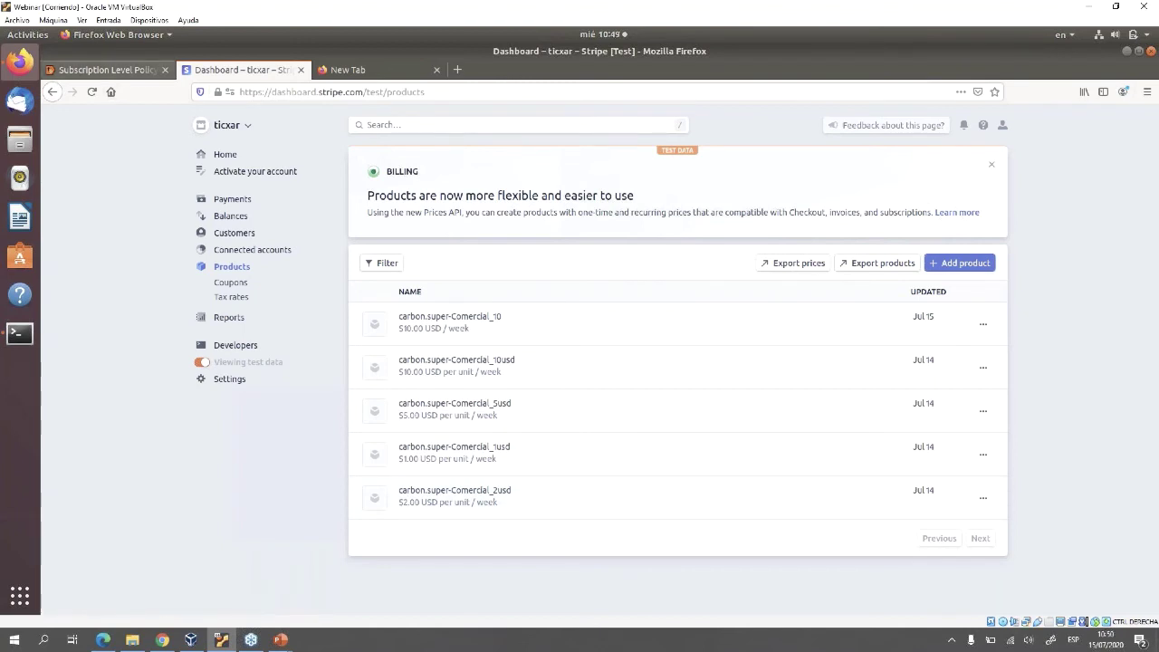
left_click(104, 70)
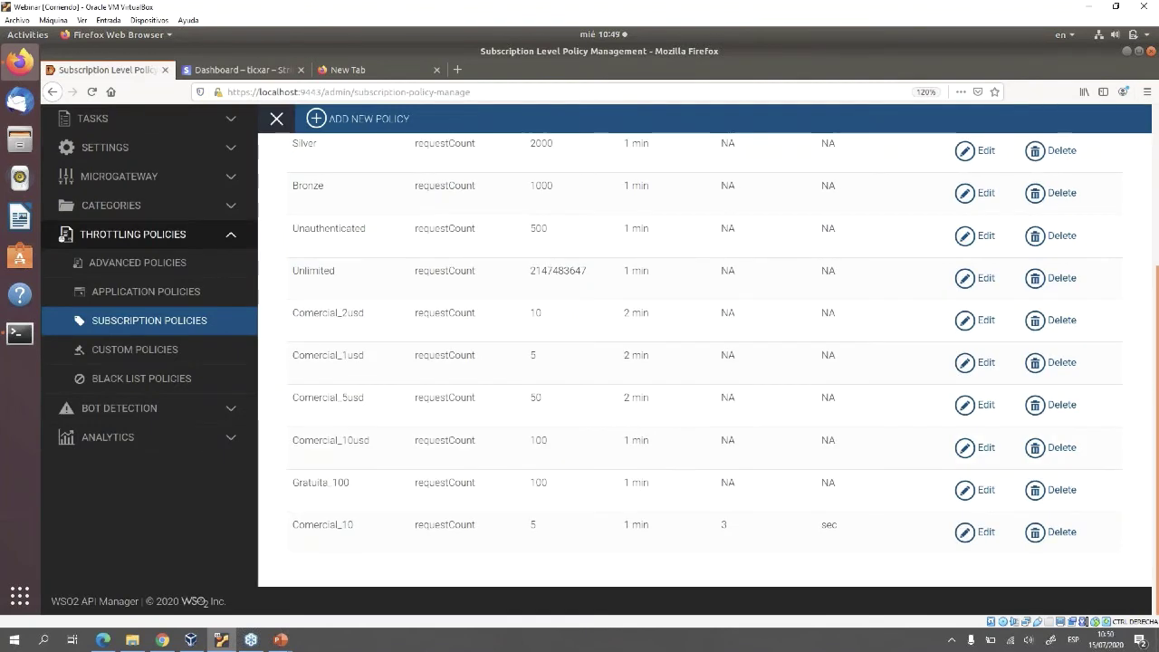
Log the admin out of the Admin Portal
scroll(688, 362, "up", 3)
left_click(1106, 120)
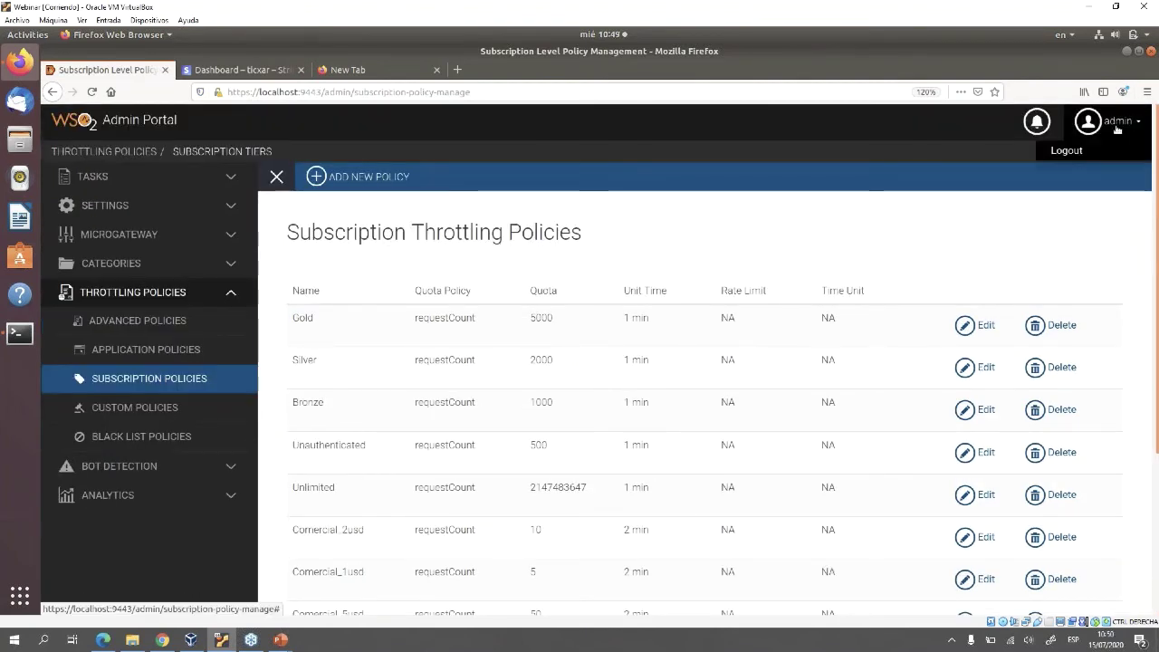
left_click(1086, 151)
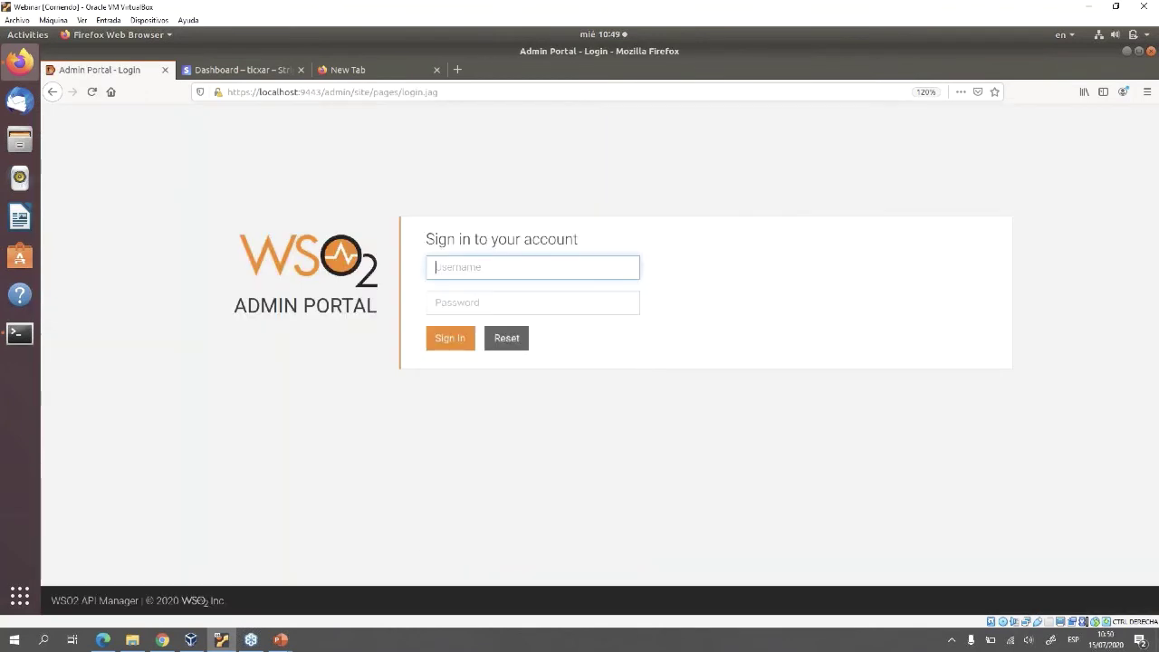
Navigate to localhost:9443/publisher/ to reach the Publisher sign-in page
left_click_drag(438, 91, 329, 92)
key("BackSpace")
key("BackSpace")
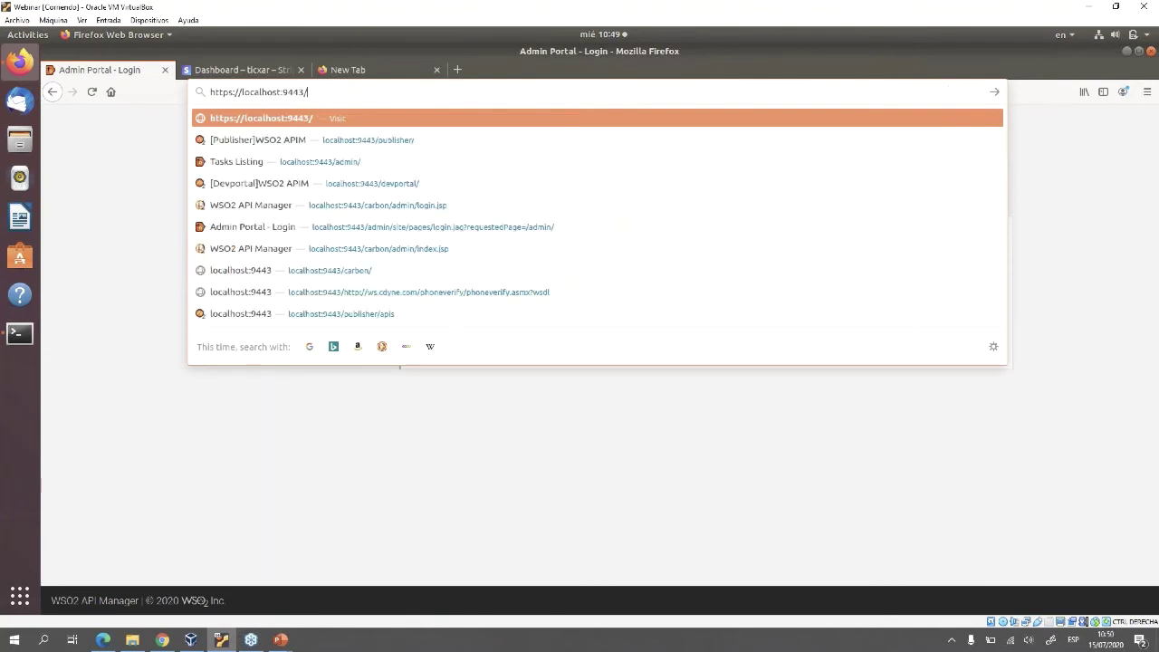
type("p")
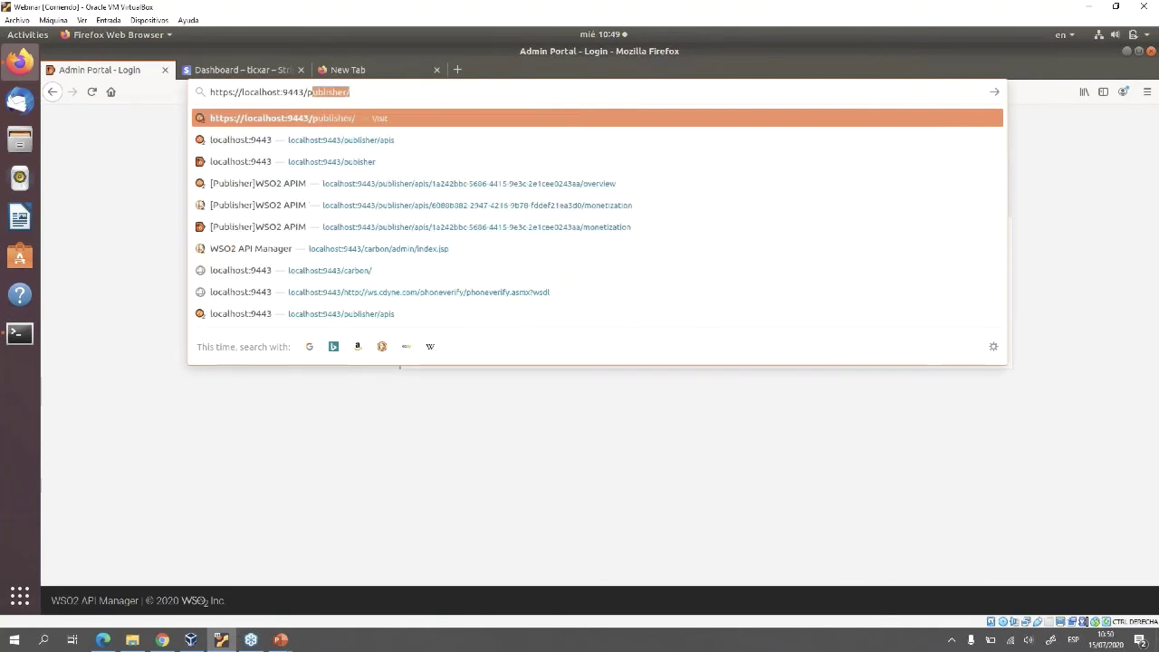
type("ubl")
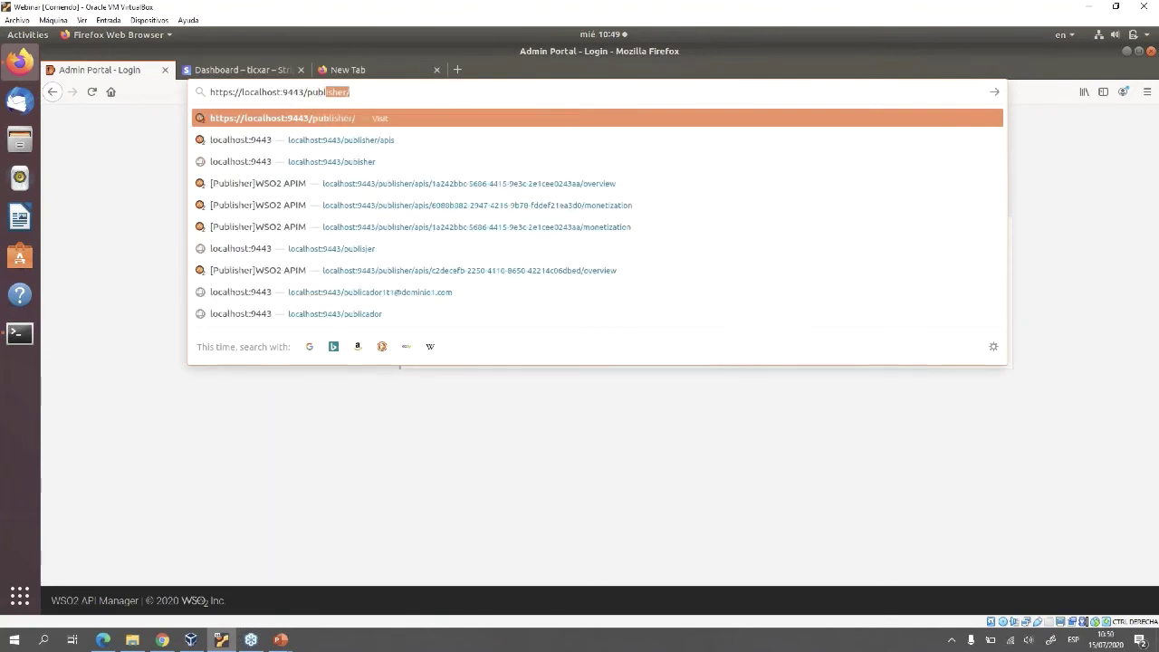
type("i")
key("Right")
key("Return")
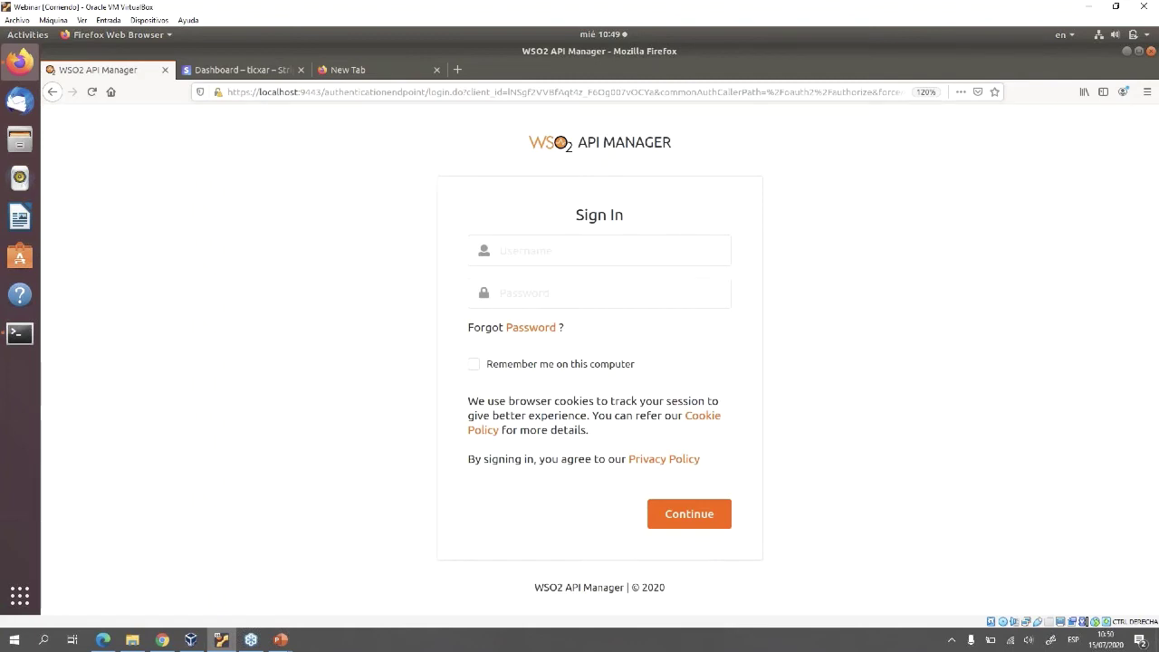
Sign in to the Publisher as admin with the saved password and open ListadoPasBusAPI
left_click(597, 250)
type("admin")
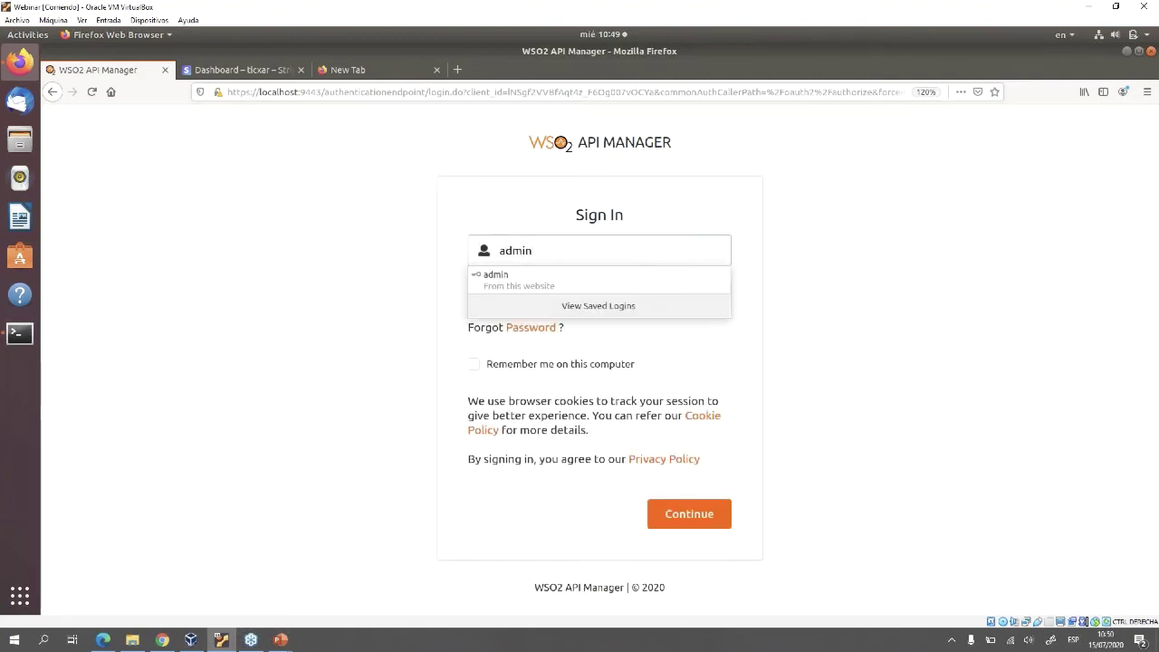
key("Down")
key("Return")
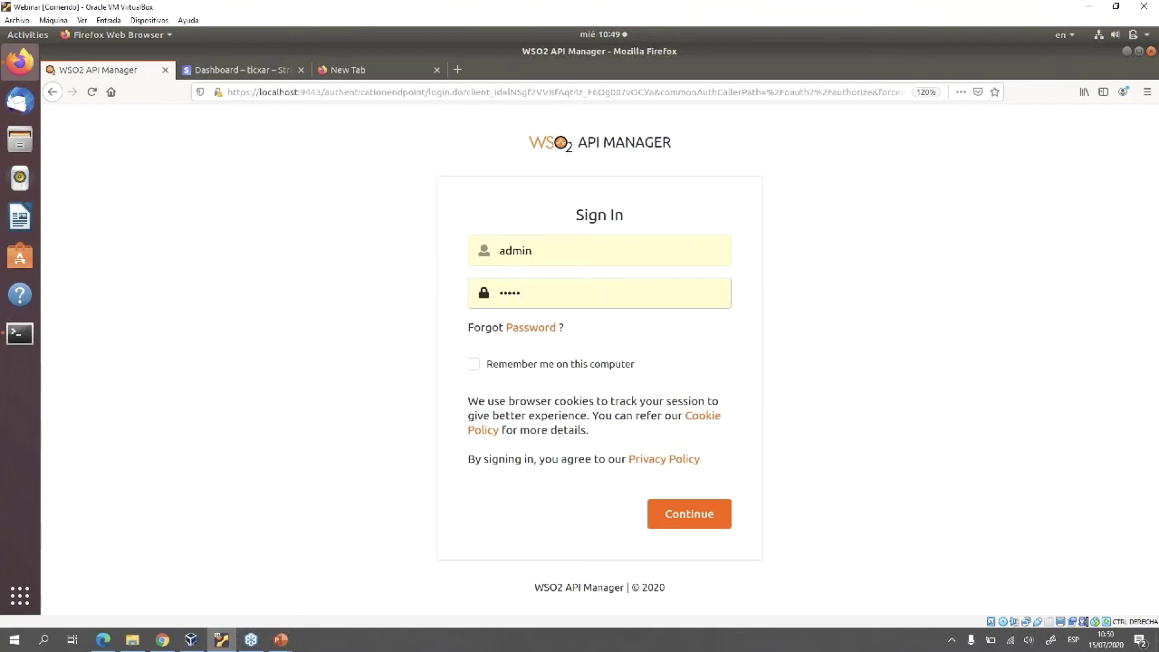
key("Return")
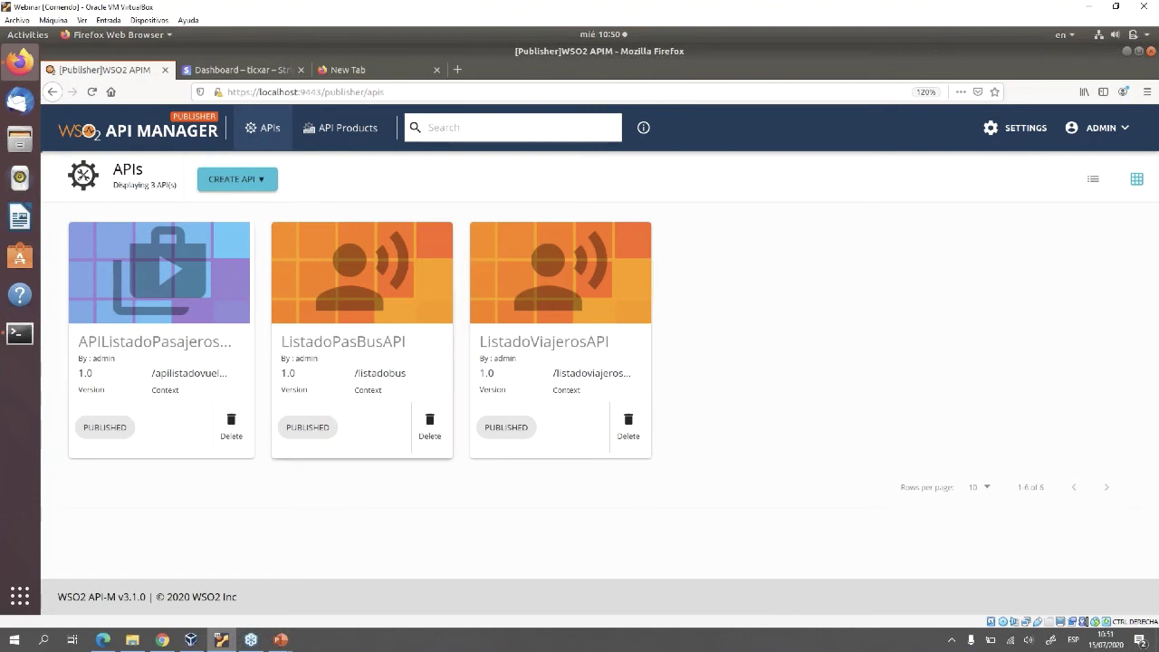
left_click(363, 389)
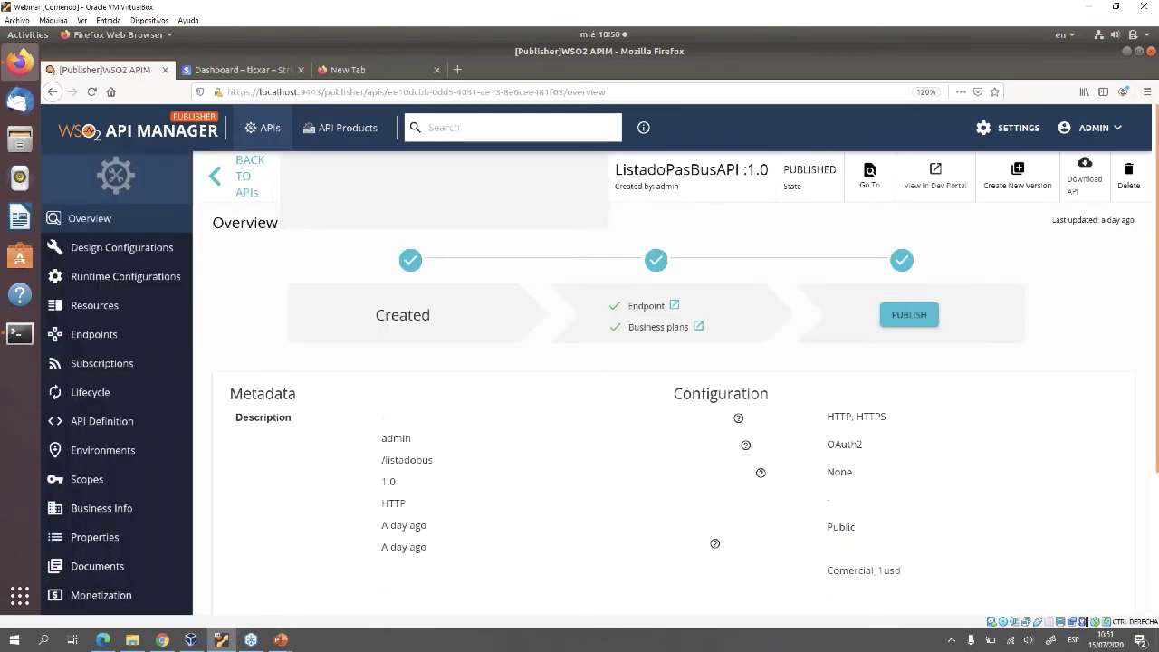
Review ListadoPasBusAPI's Comercial_1usd monetization plan, then return to the APIs list's create options
scroll(597, 353, "down", 3)
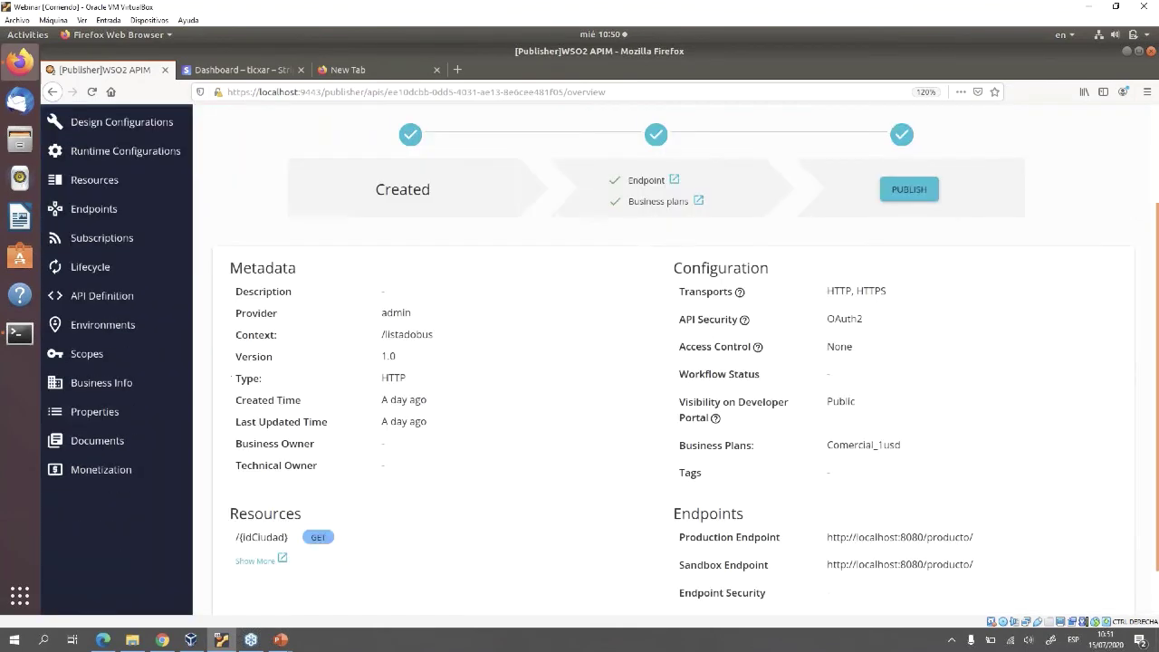
scroll(598, 353, "down", 2)
left_click(101, 556)
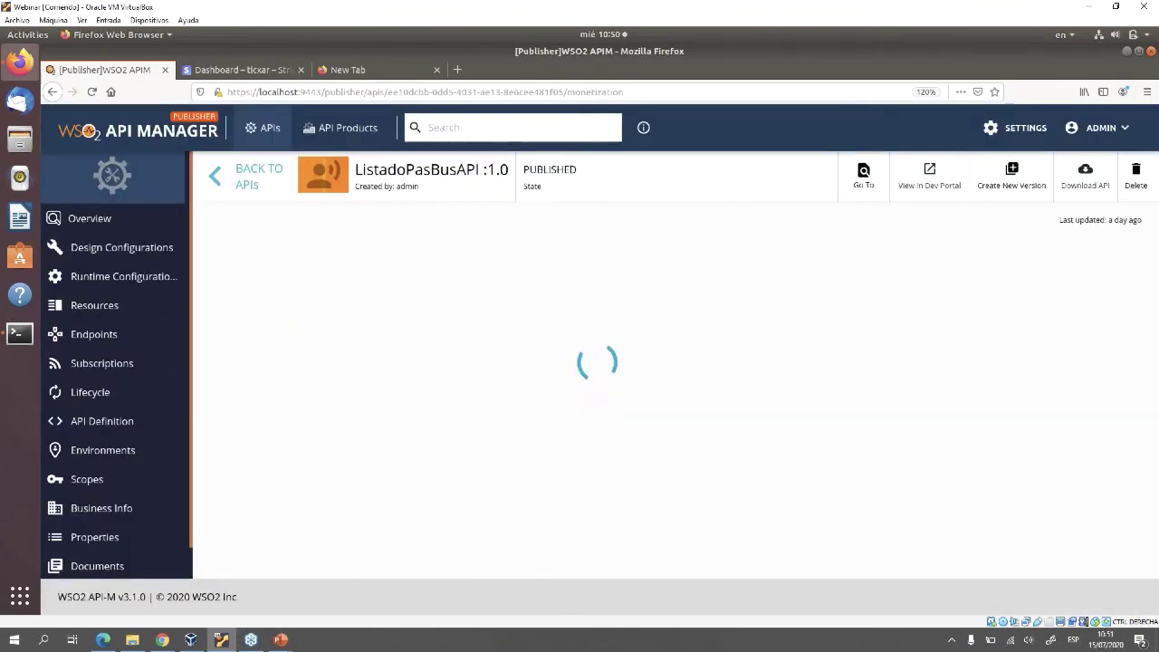
scroll(598, 353, "down", 3)
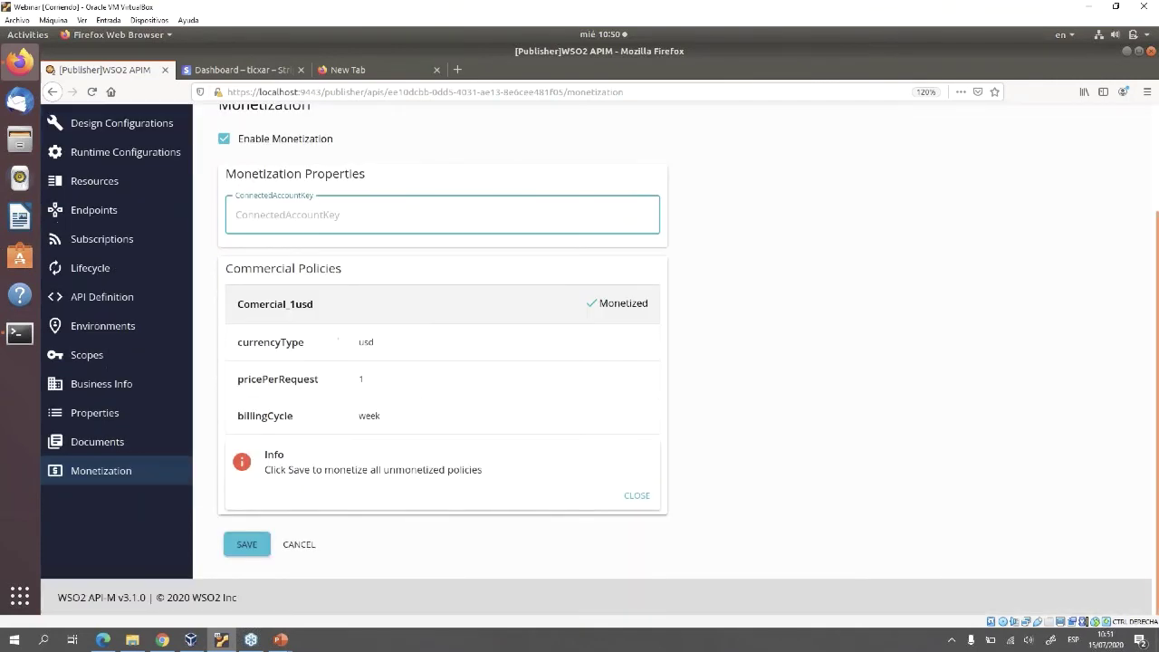
left_click_drag(313, 304, 237, 304)
scroll(597, 353, "up", 3)
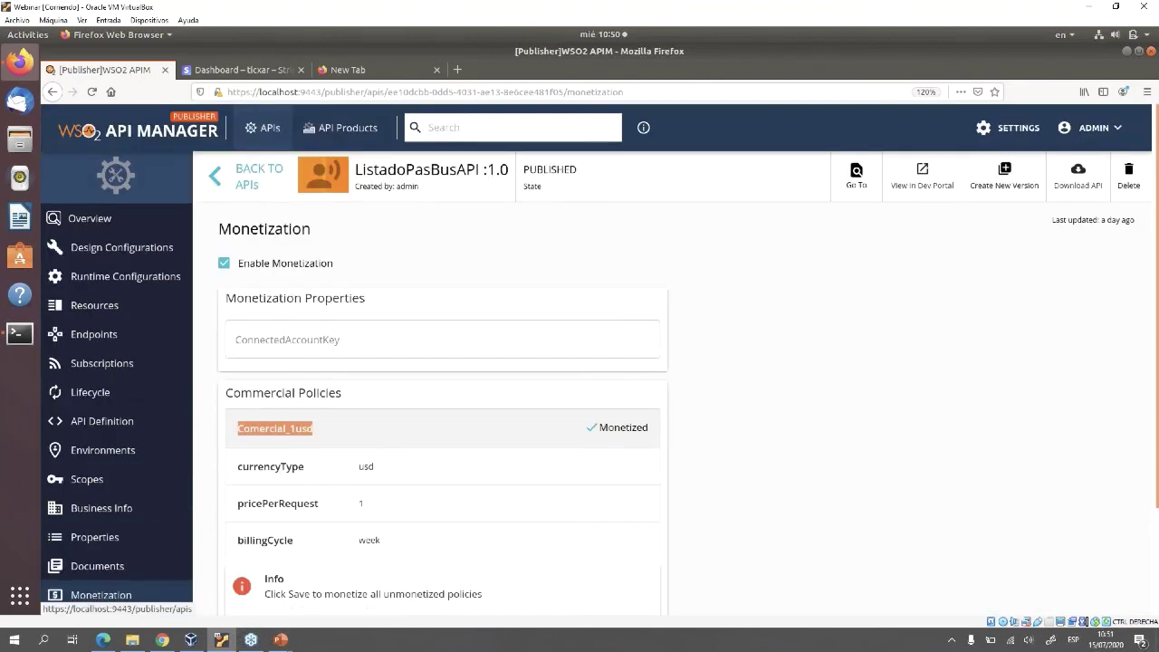
left_click(263, 128)
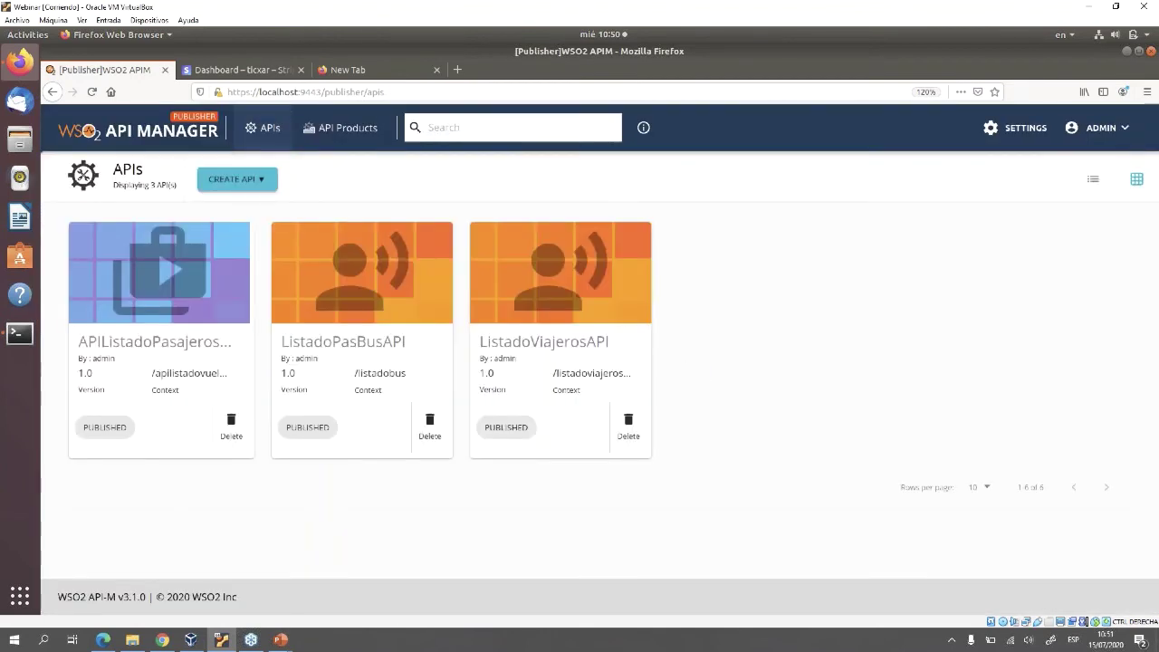
left_click(237, 178)
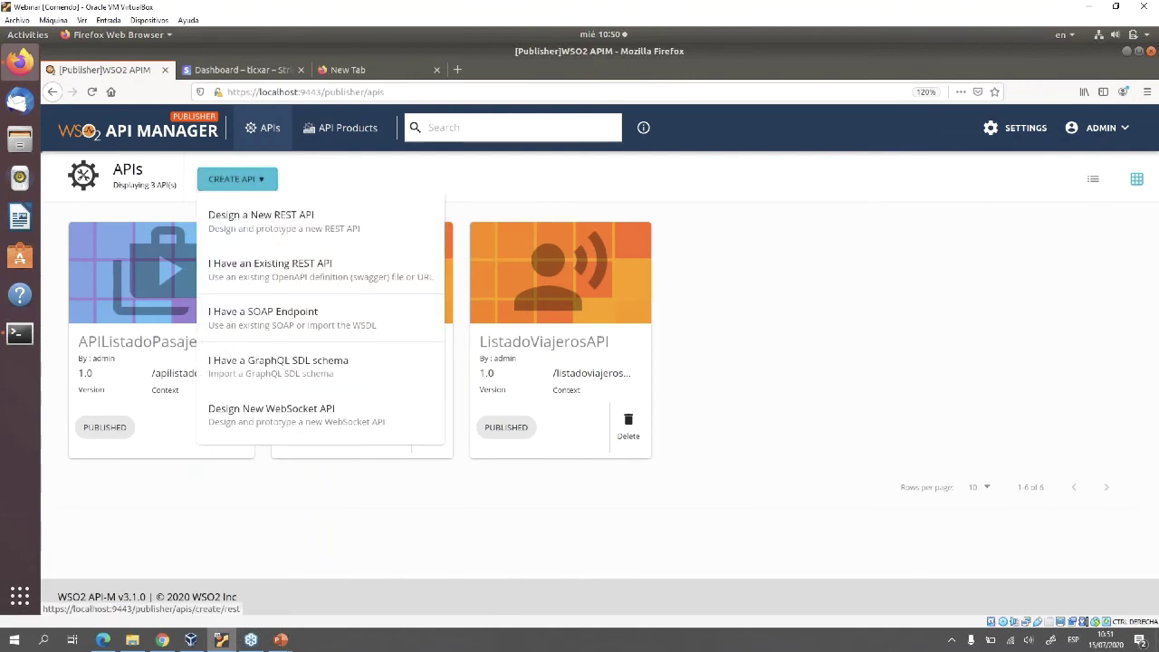
Start a new REST API named NuevoAPI with context /nuevoapi and version 1.0
left_click(260, 221)
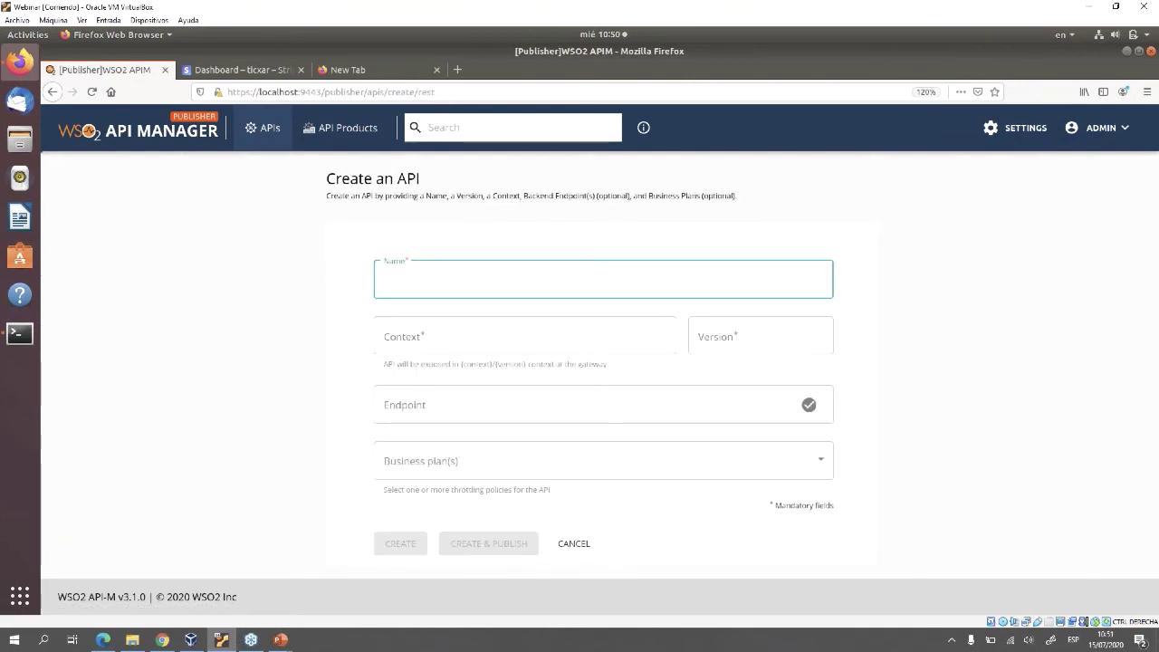
type("NuevoAPI")
left_click(524, 335)
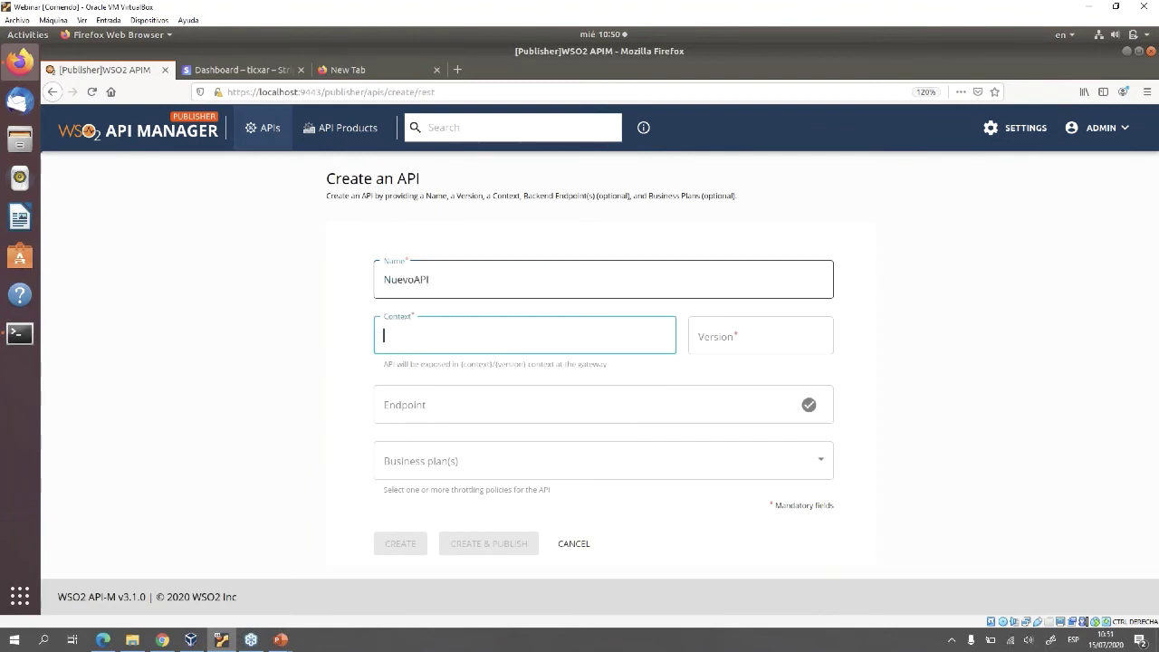
type("/nuevoapi")
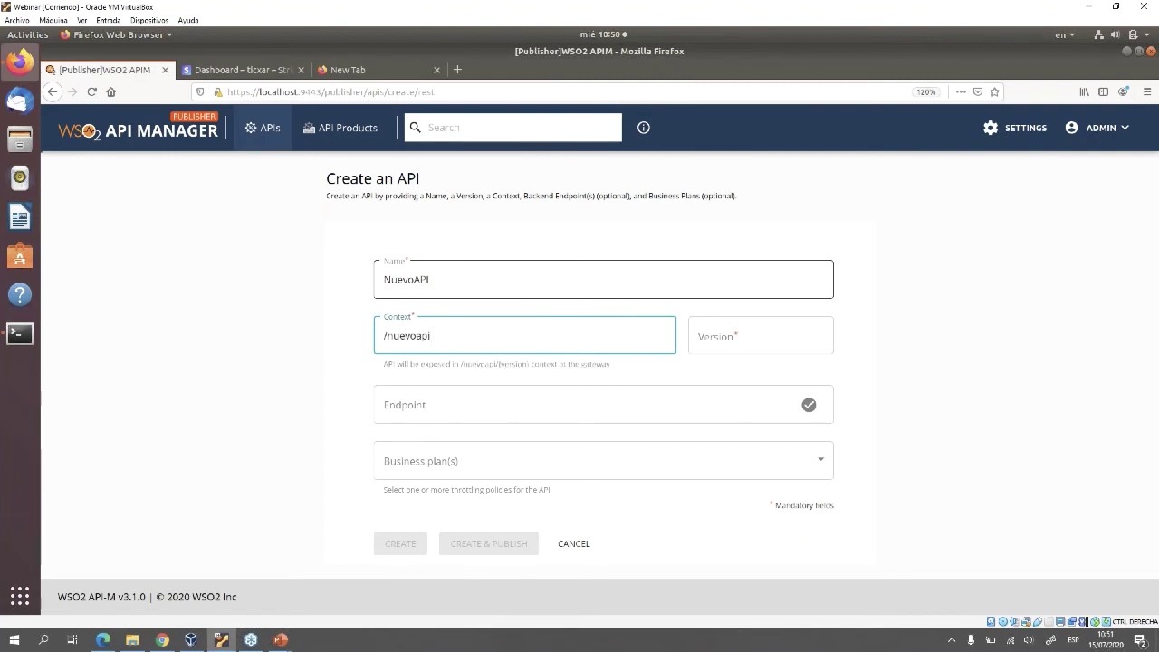
left_click(761, 335)
type("1.0")
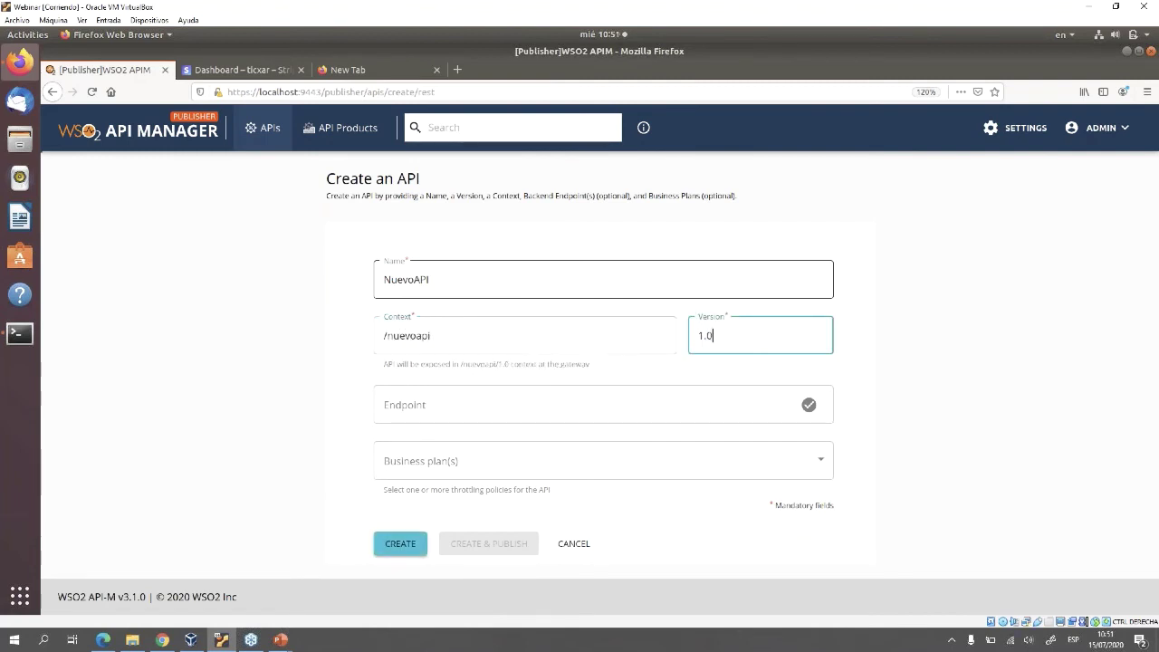
left_click(580, 404)
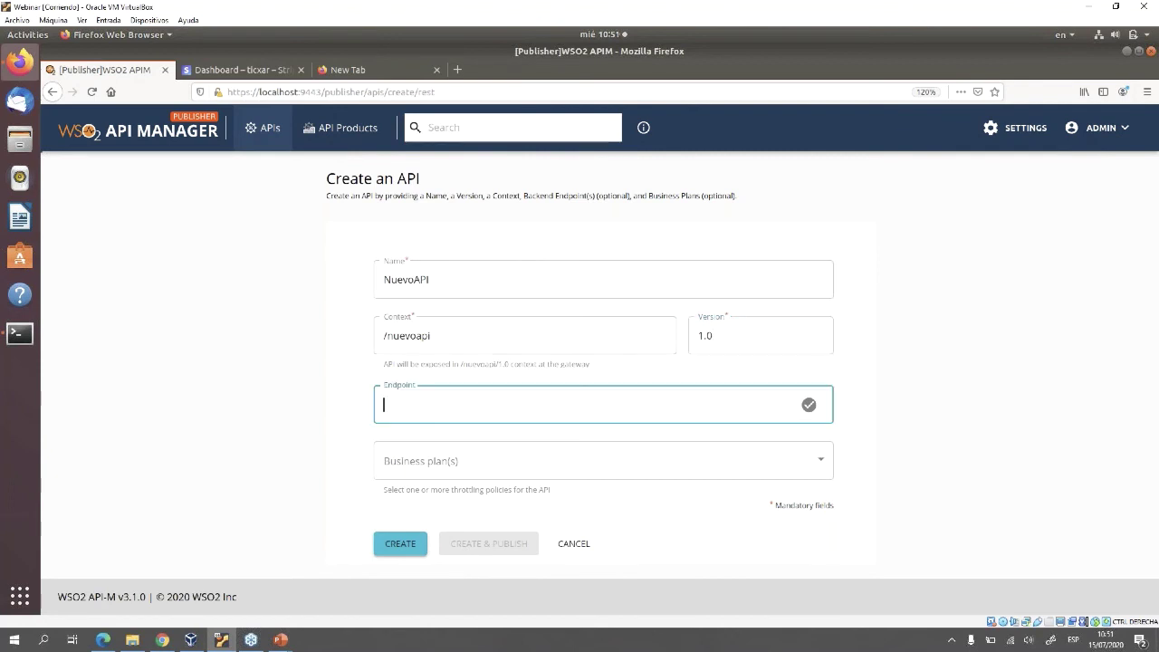
type("h")
type("ttp")
type("s:")
key("BackSpace")
key("BackSpace")
type("://miservicio.com/")
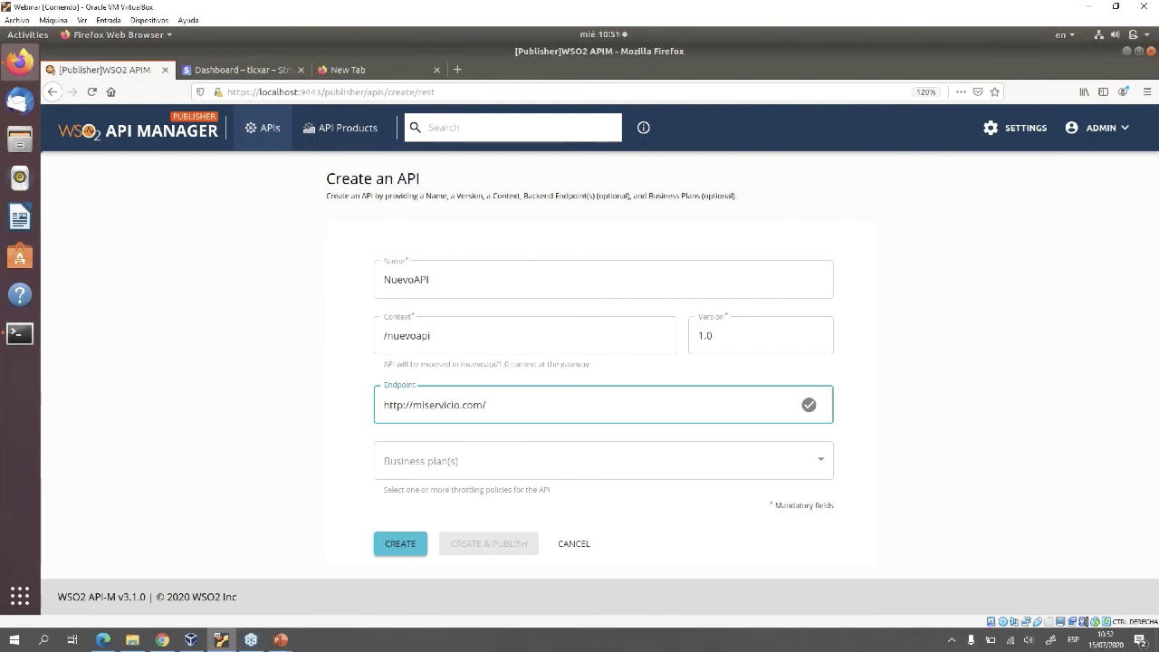
type("vuelos")
left_click(598, 460)
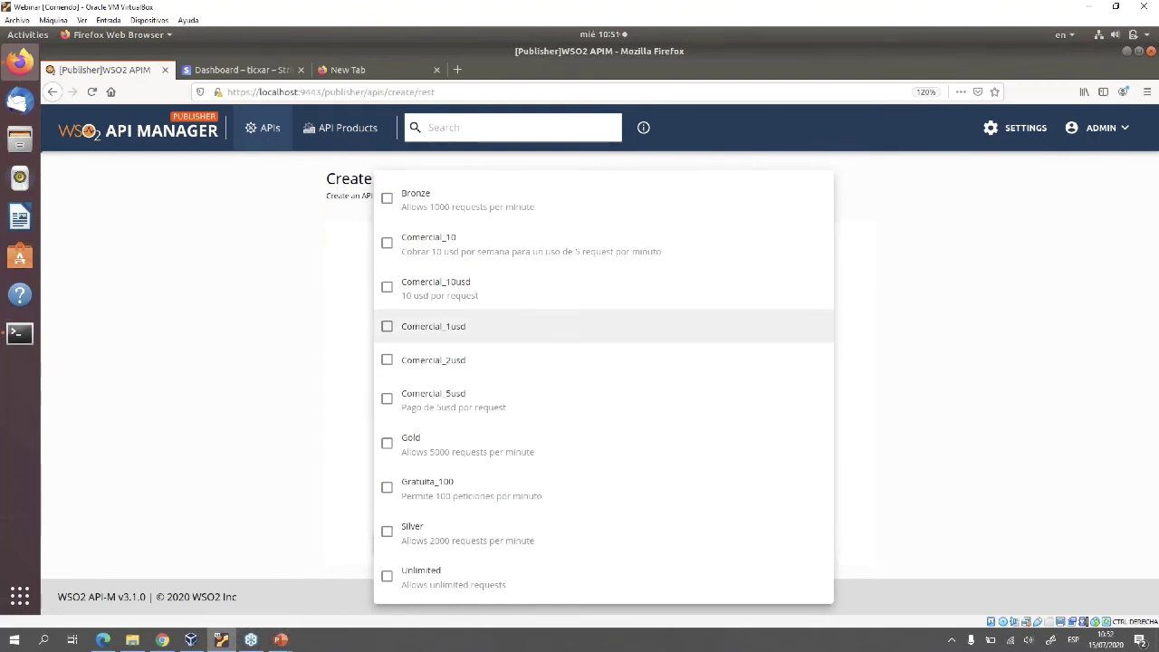
Select the Comercial_10 and Gratuita_100 business plans and create and publish NuevoAPI 1.0
left_click(389, 242)
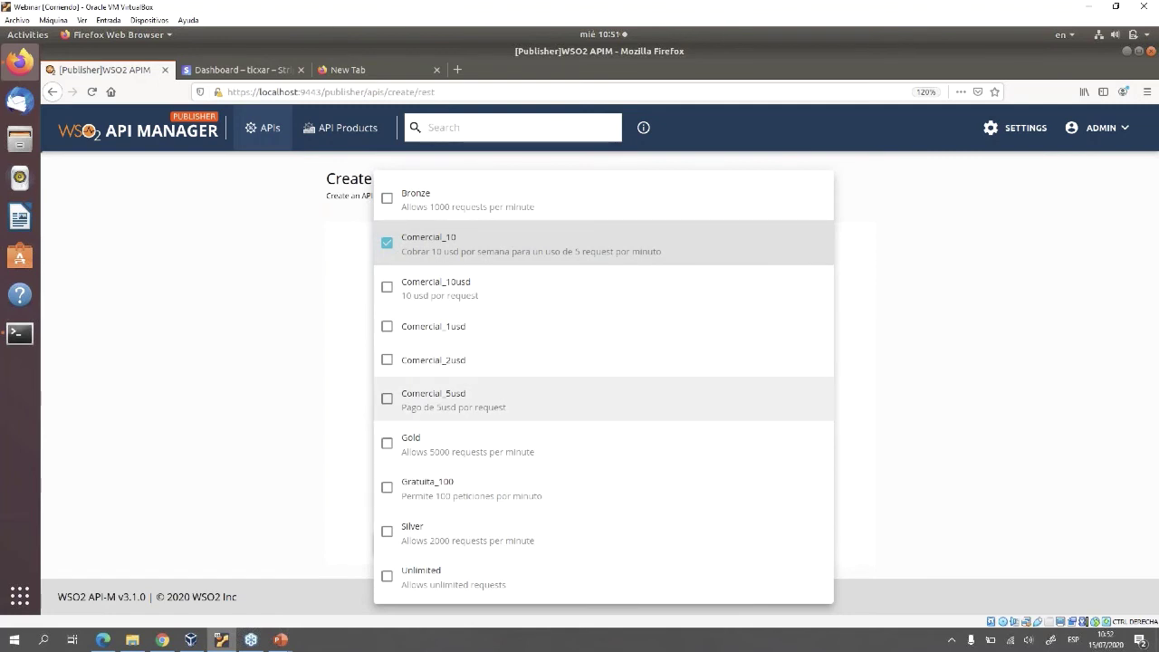
left_click(386, 487)
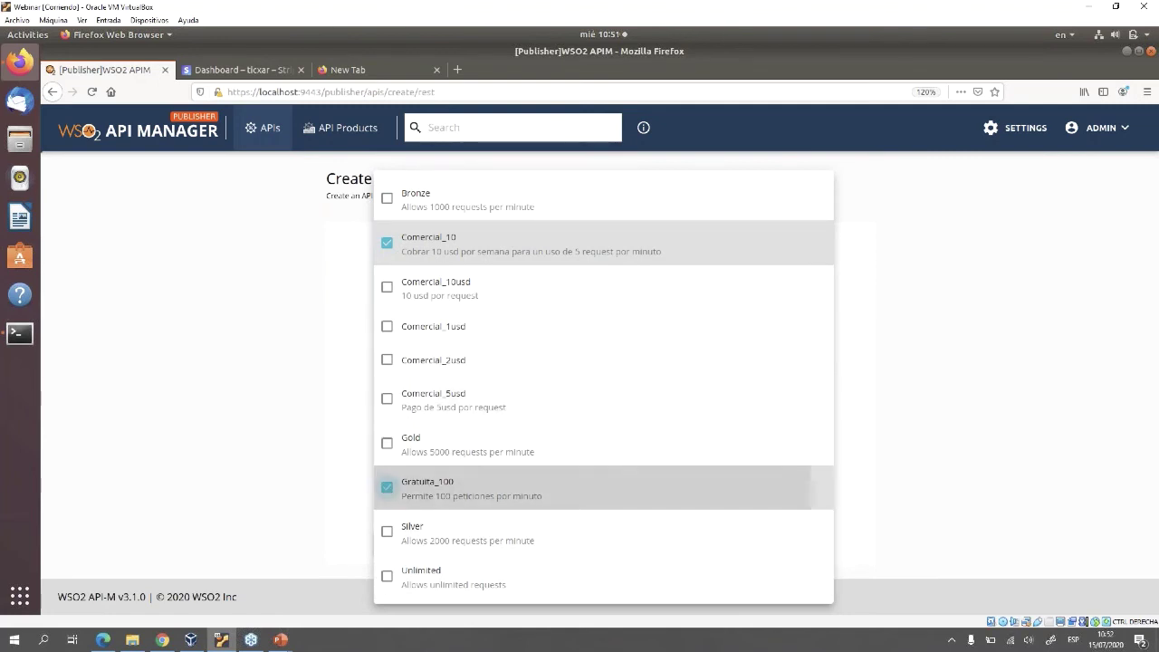
key("Escape")
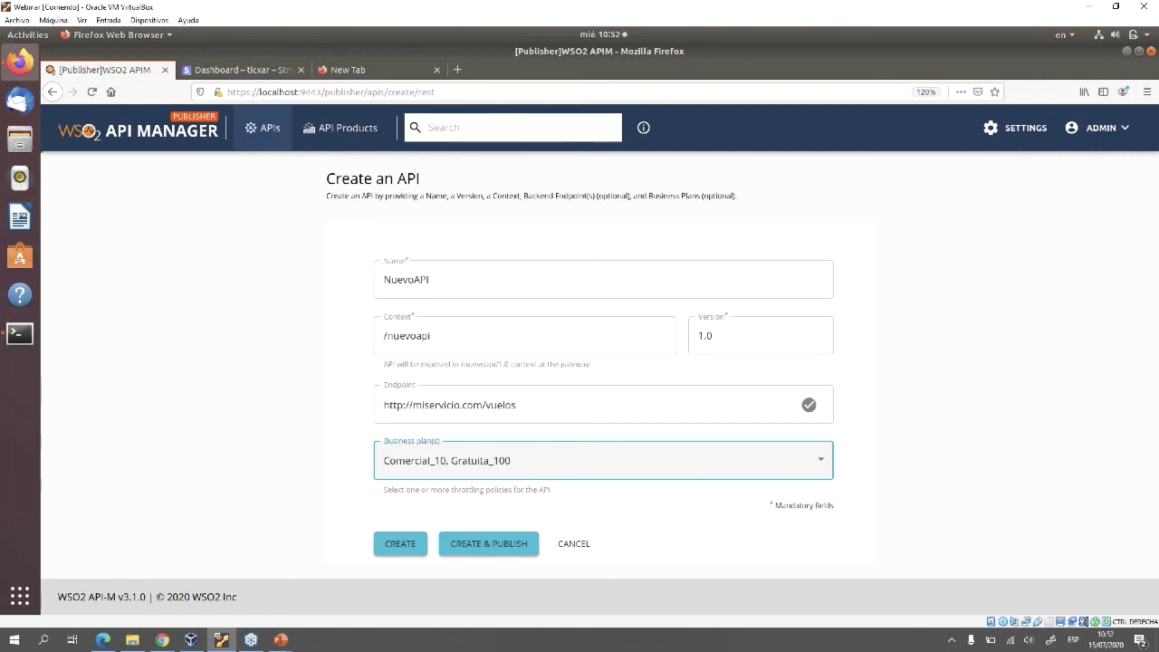
left_click(488, 543)
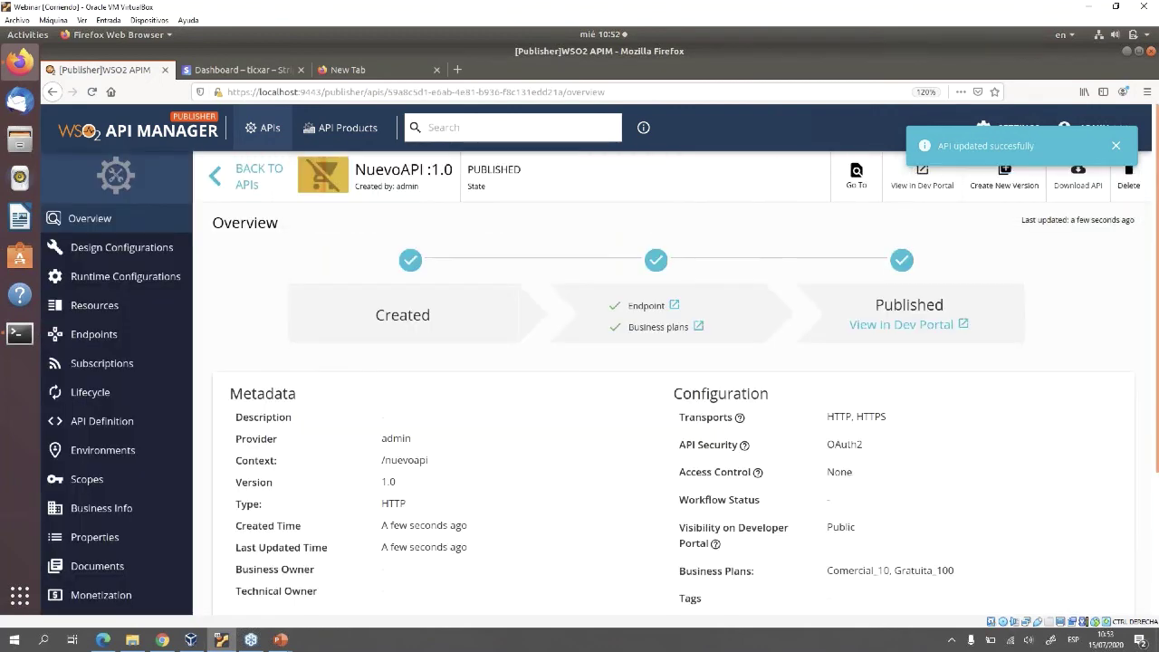
On NuevoAPI's Monetization page, autofill the connected account key, enable monetization and save
scroll(118, 470, "down", 3)
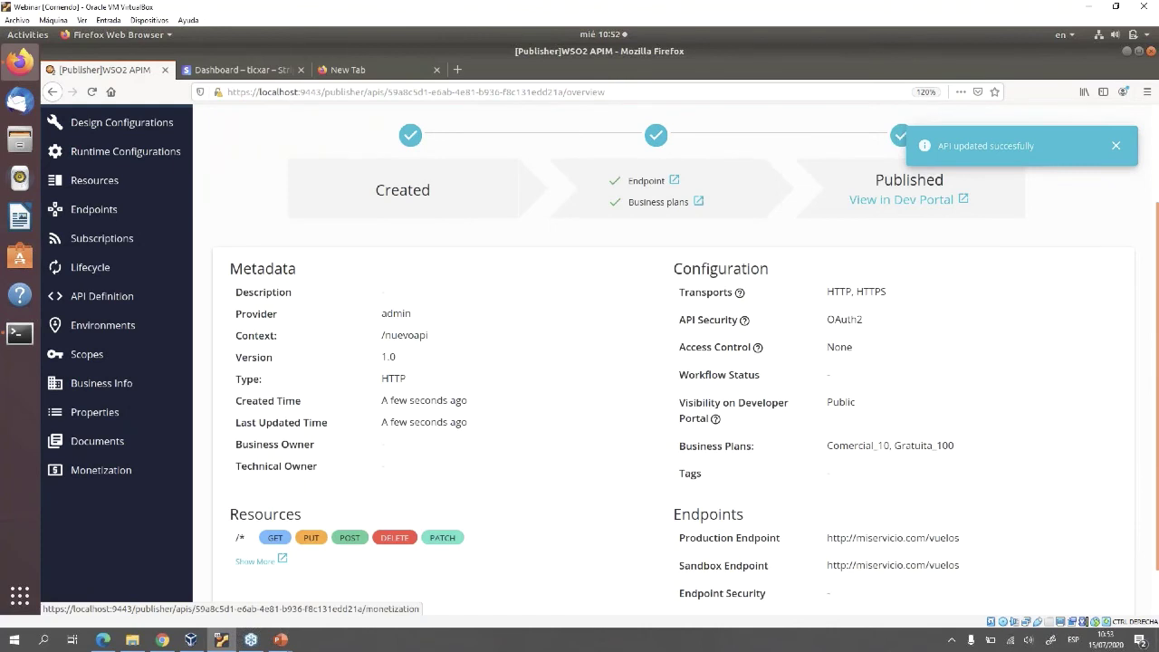
left_click(101, 470)
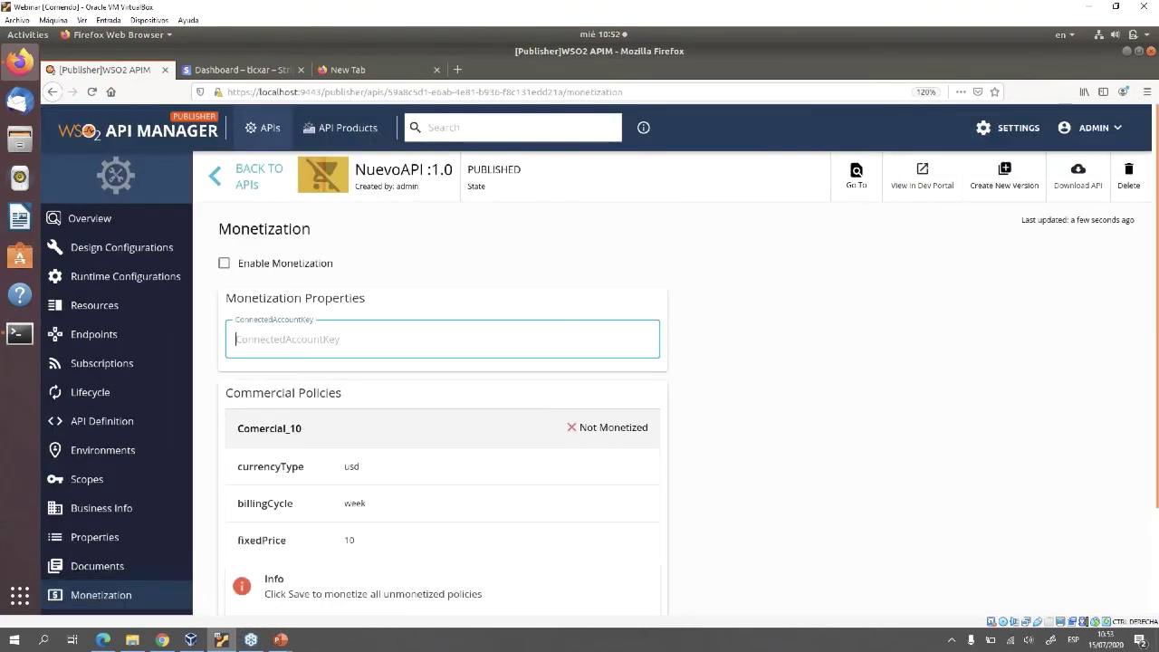
scroll(580, 362, "down", 3)
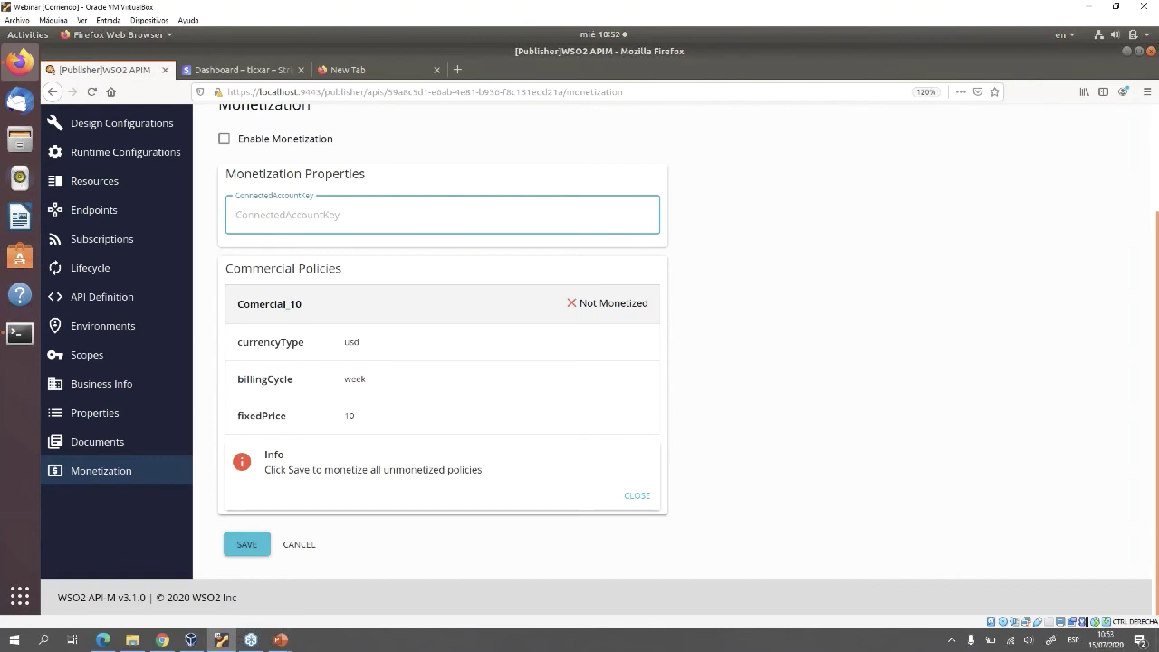
key("Down")
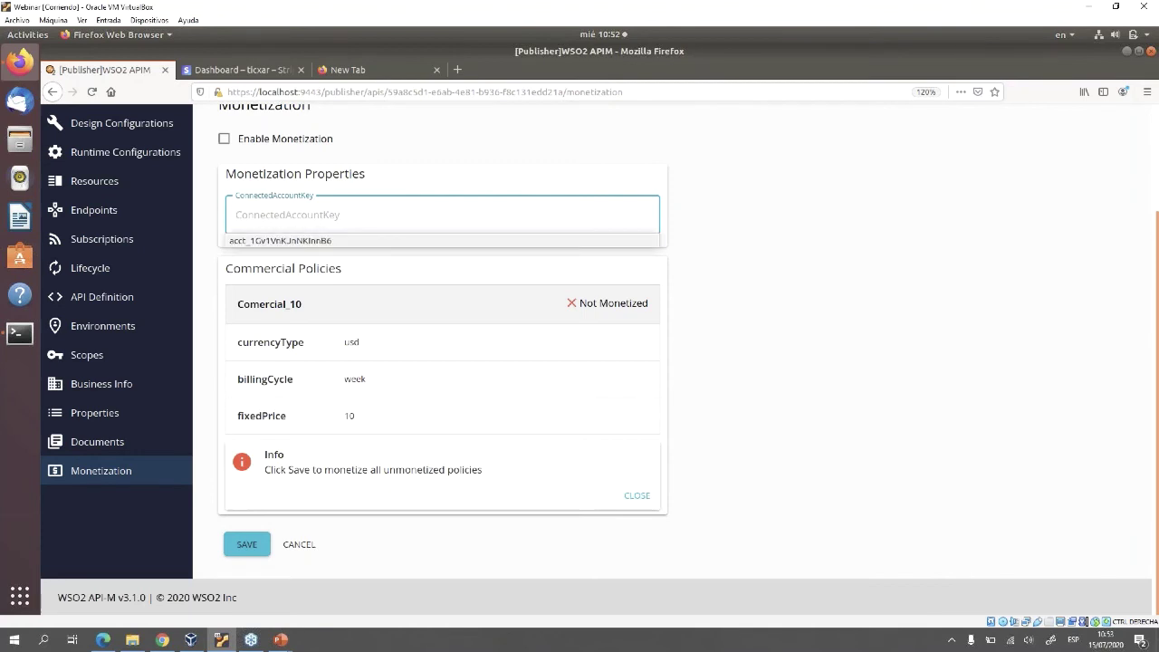
key("Return")
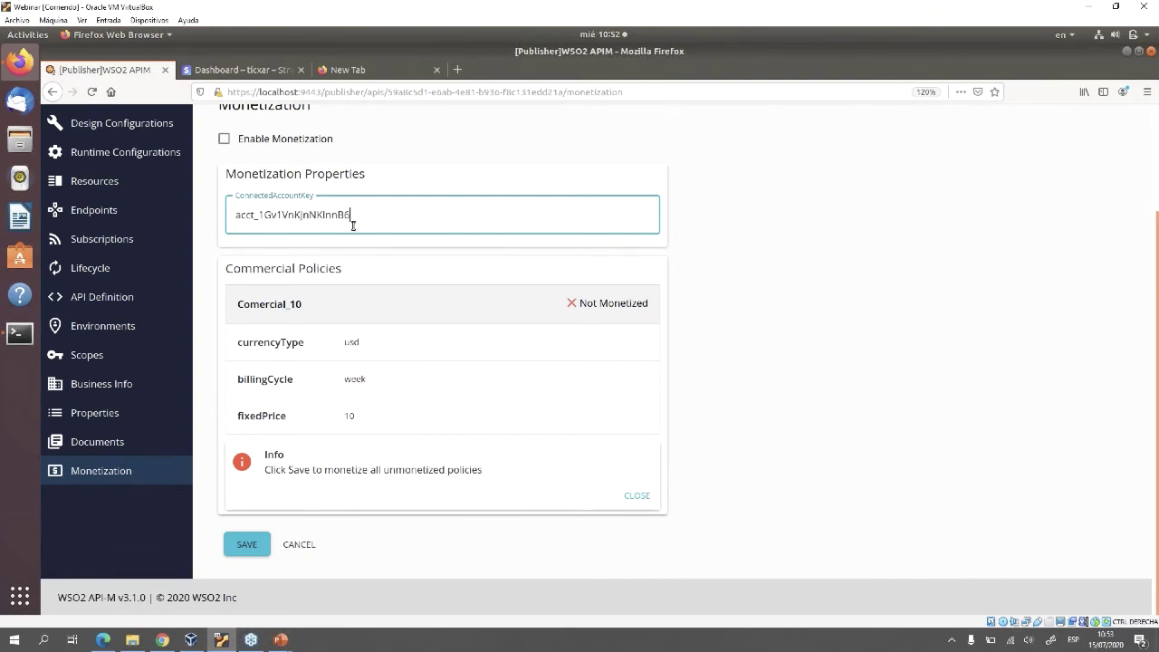
left_click(223, 139)
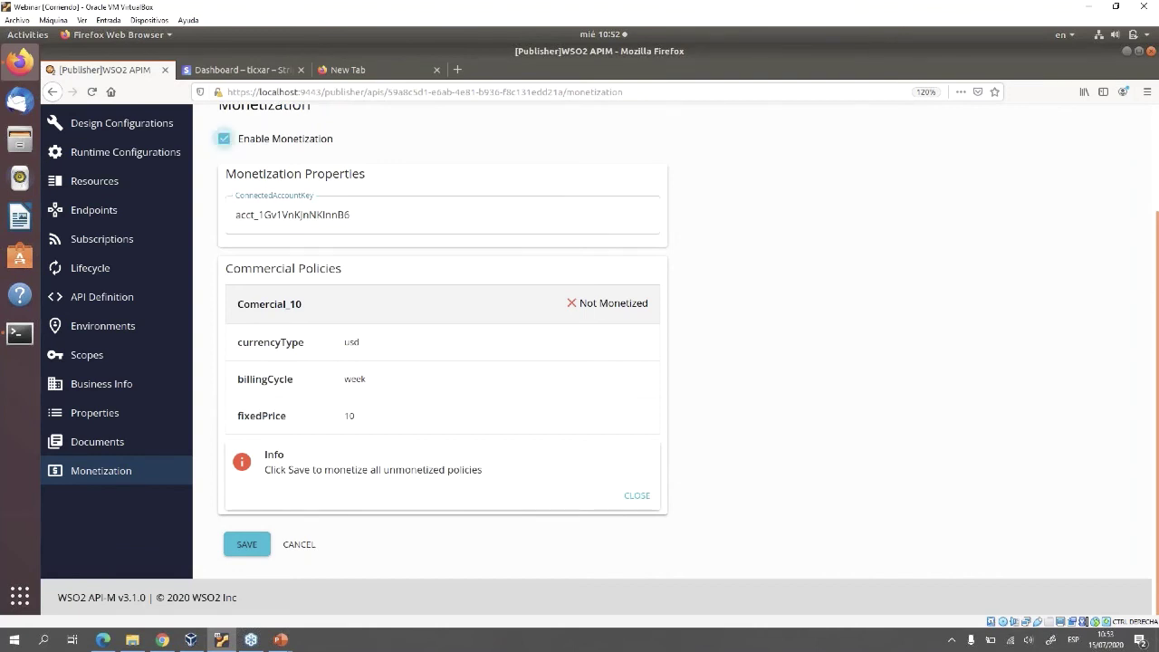
left_click(246, 544)
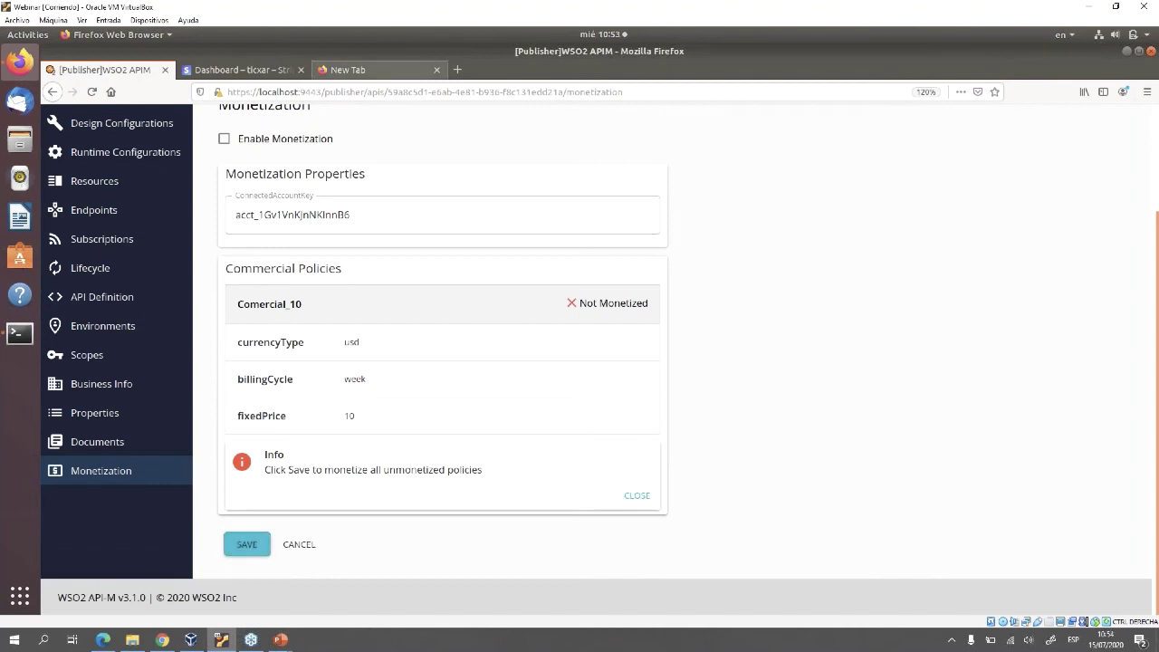
key("ctrl+l")
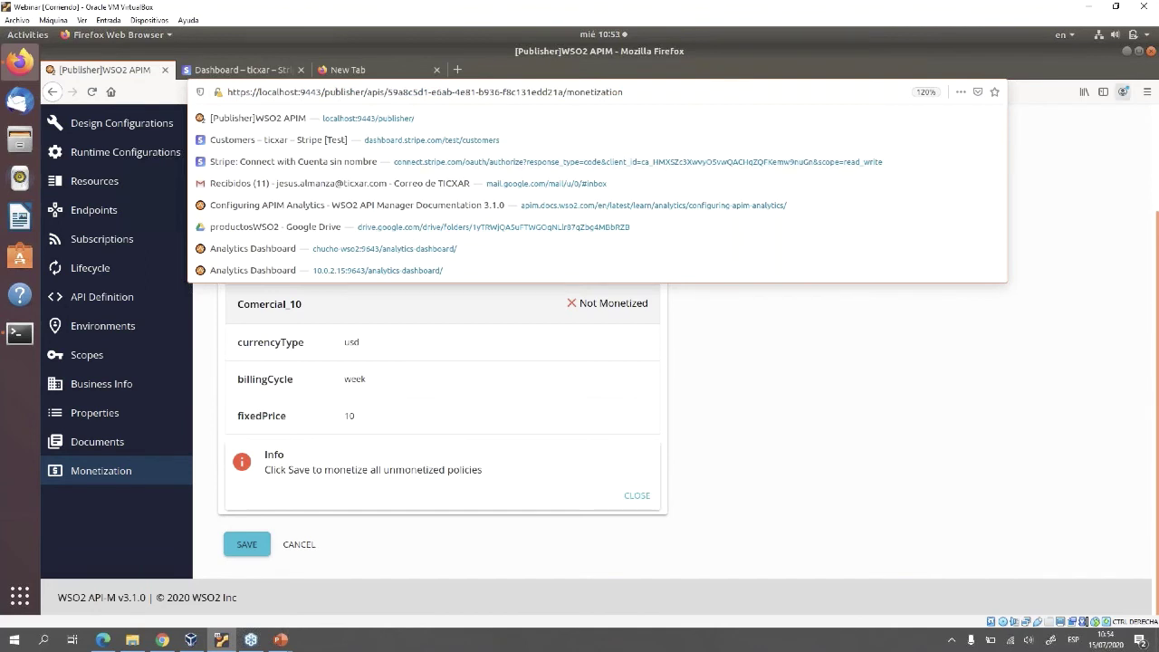
key("Escape")
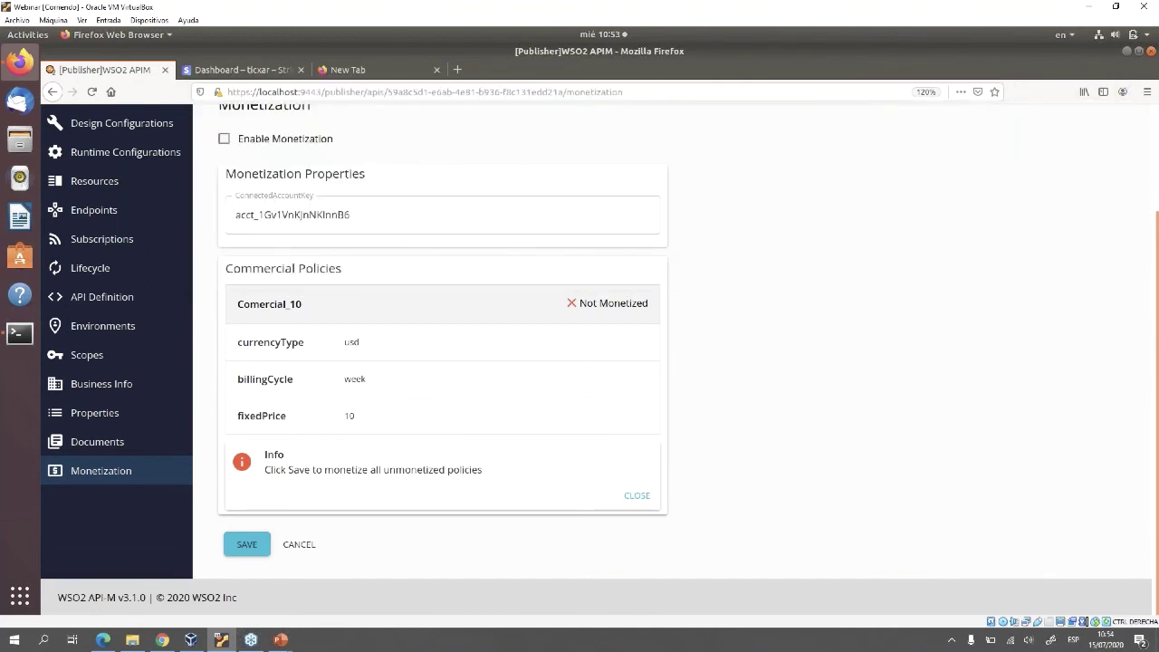
scroll(596, 362, "up", 3)
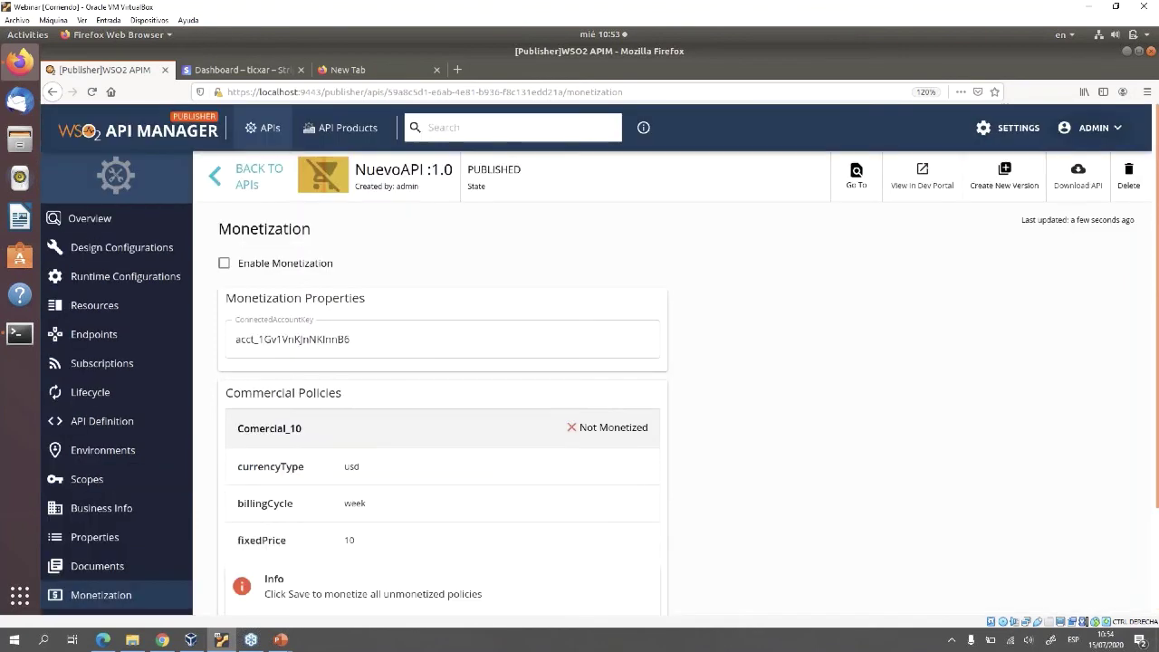
Log out of the Publisher and go to the Developer Portal at localhost:9443/devportal
left_click(1090, 168)
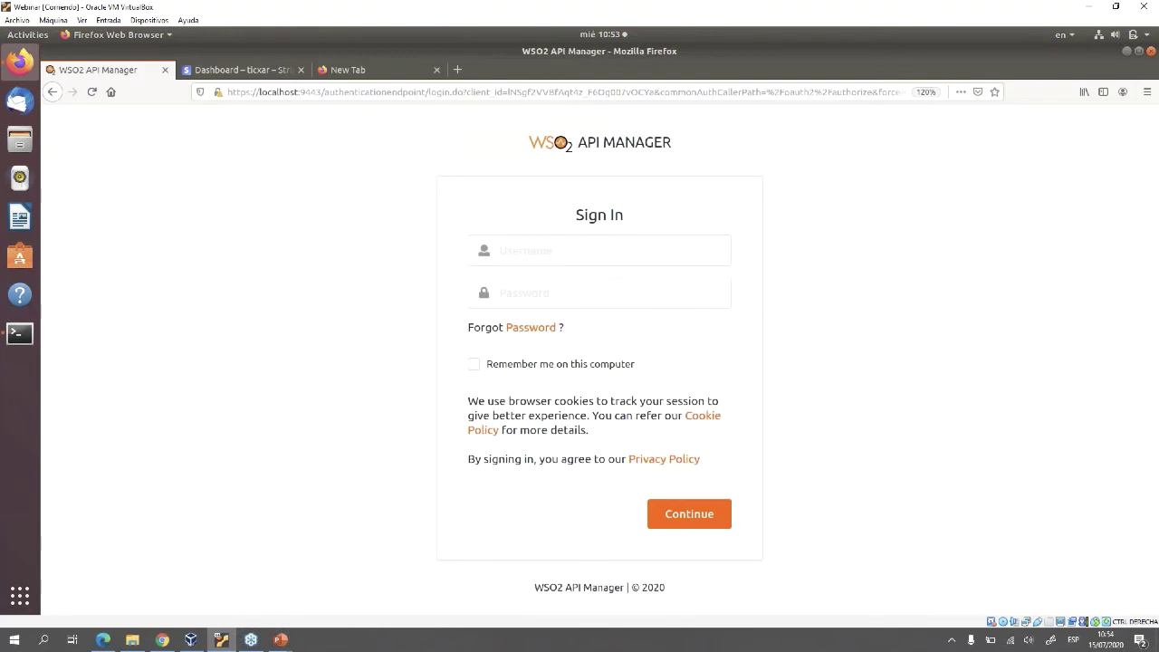
left_click(362, 91)
left_click_drag(324, 91, 908, 91)
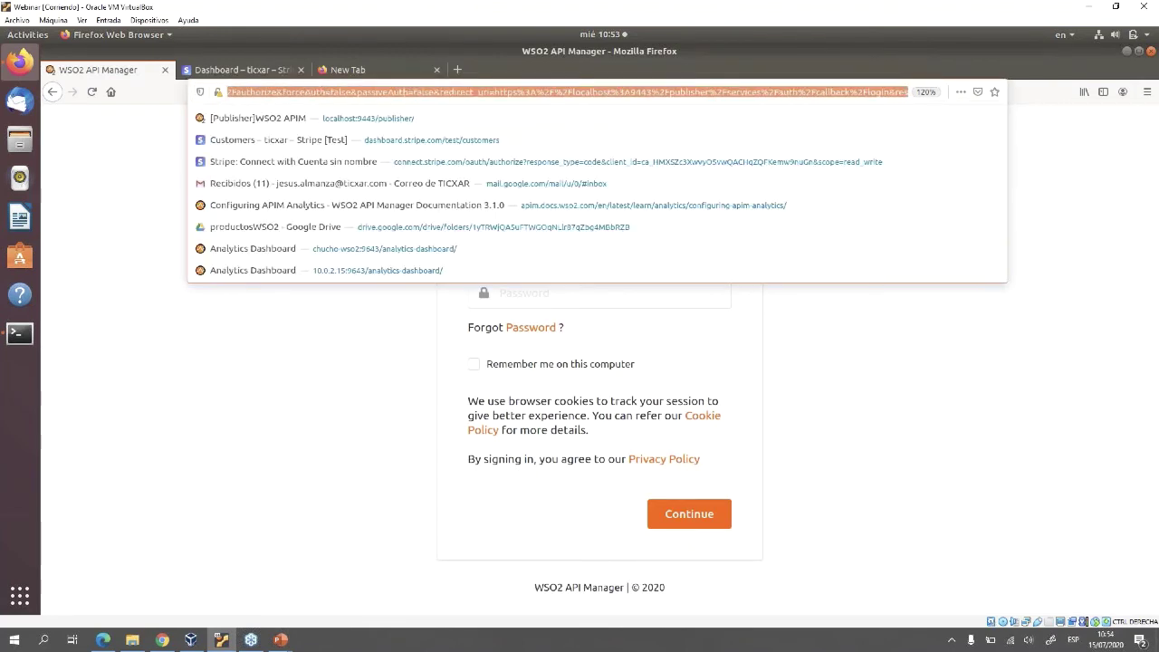
key("BackSpace")
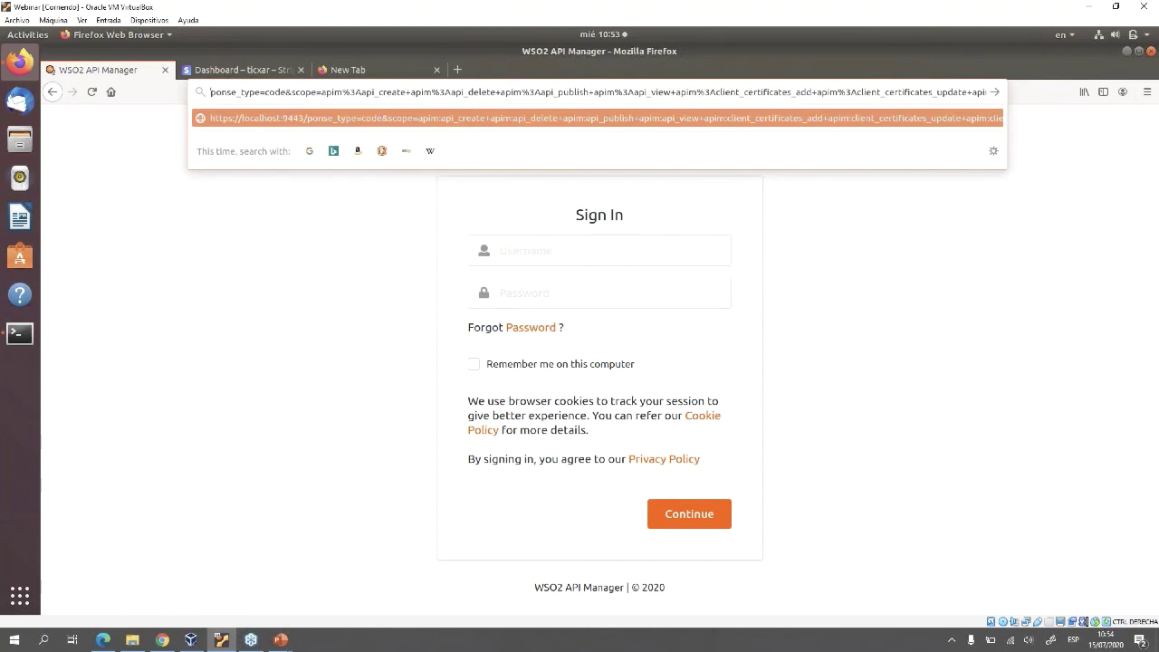
type("htto")
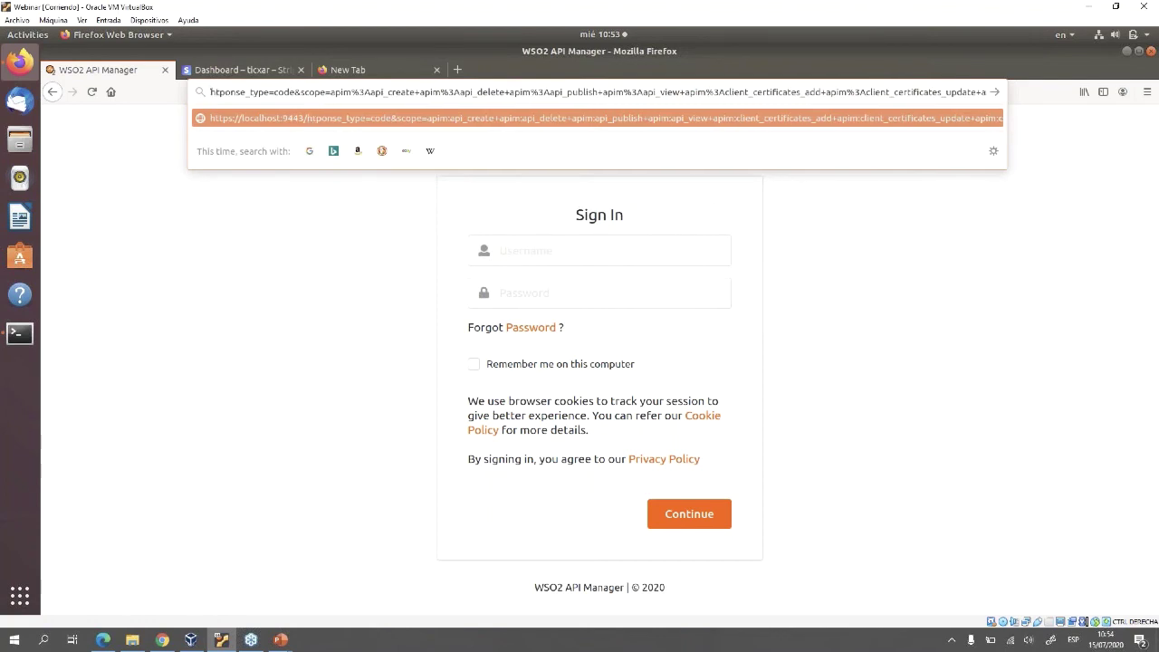
key("ctrl+a")
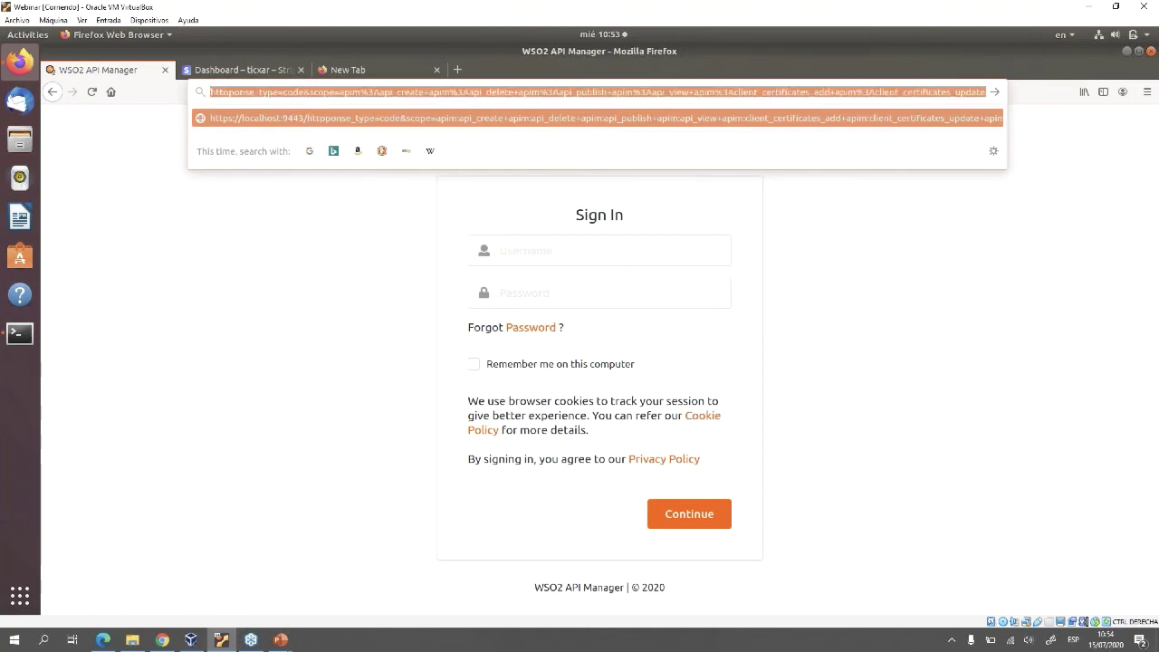
type("ht")
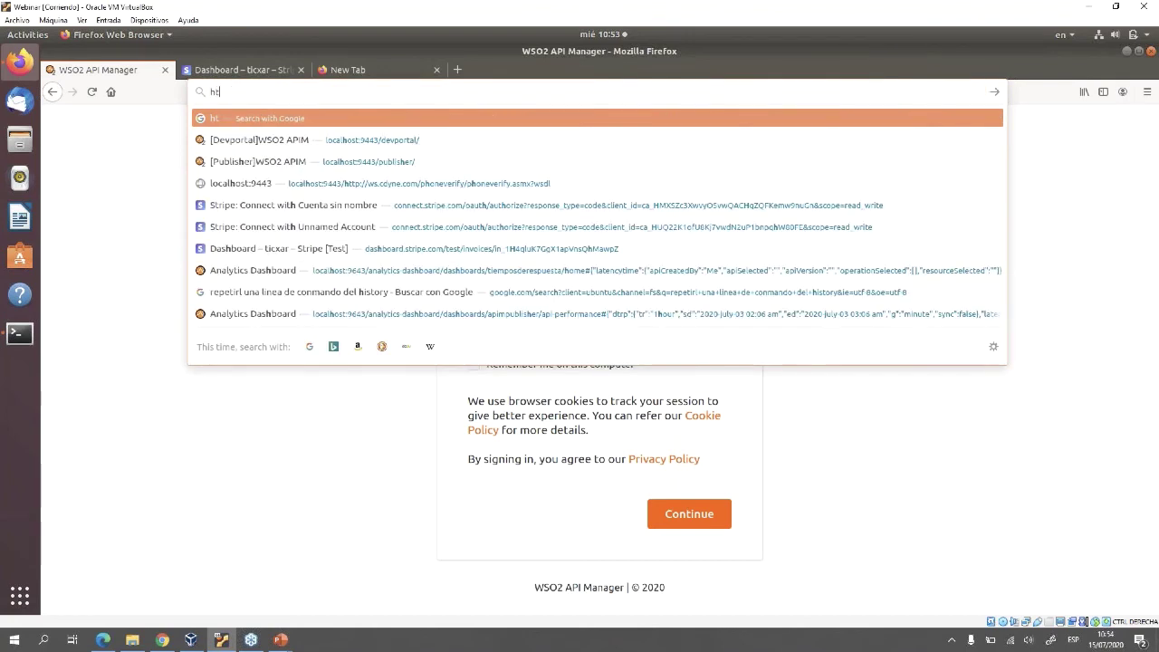
type("tps")
key("Down")
key("Return")
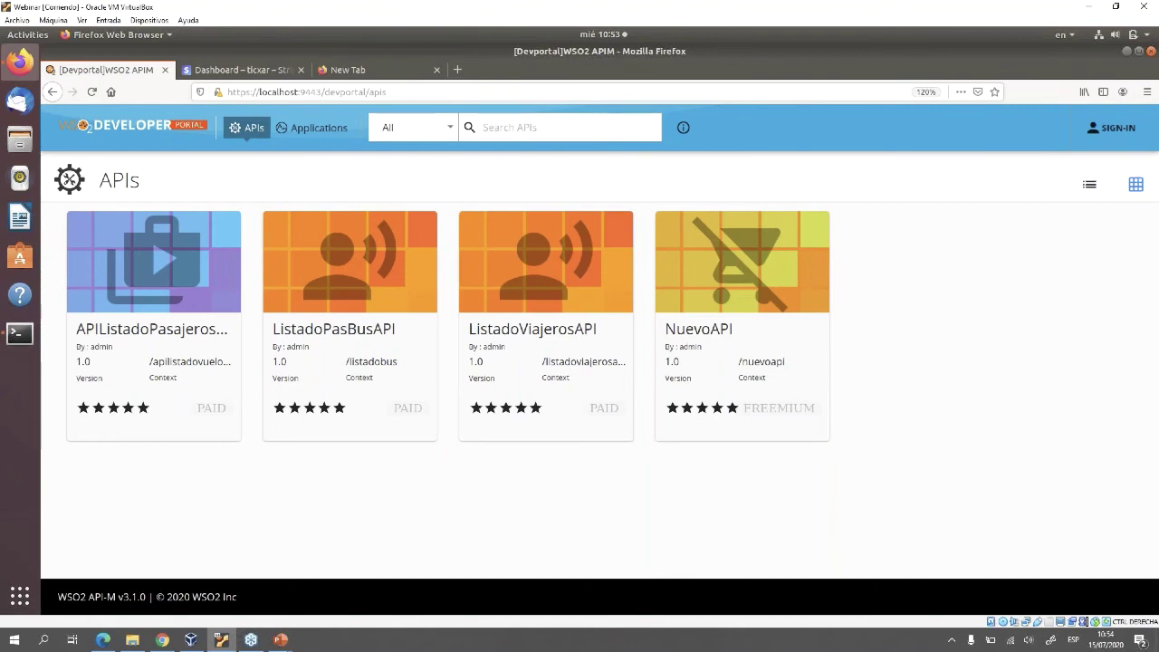
Sign in to the Developer Portal as the subscriber user with the saved credentials
left_click(1114, 128)
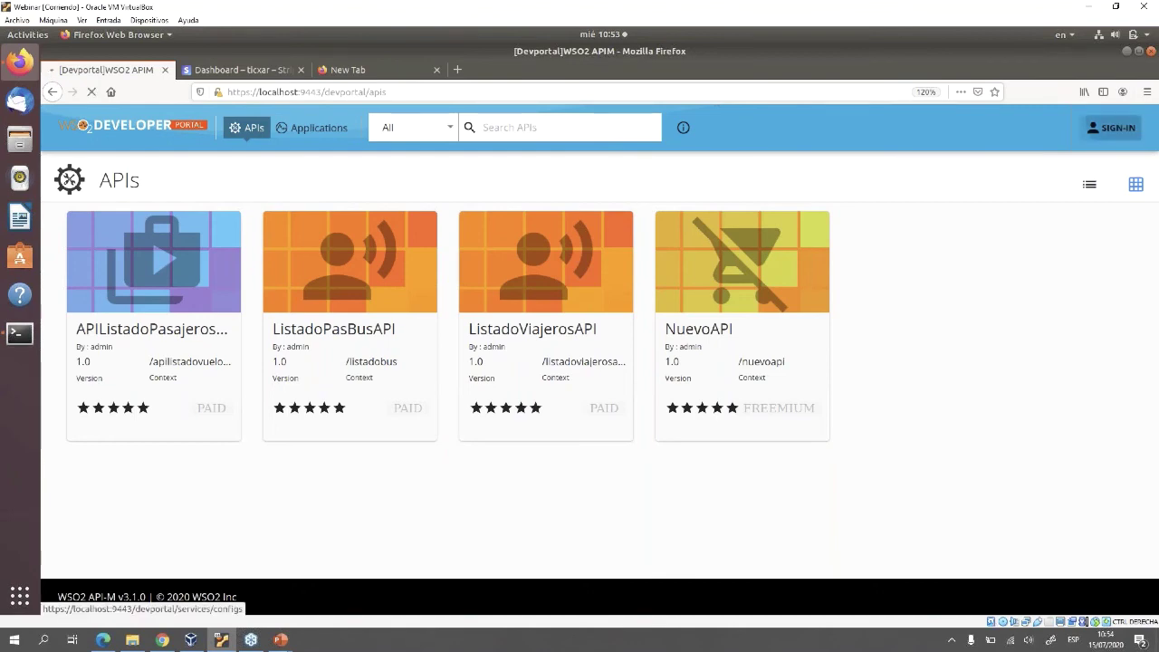
left_click(597, 250)
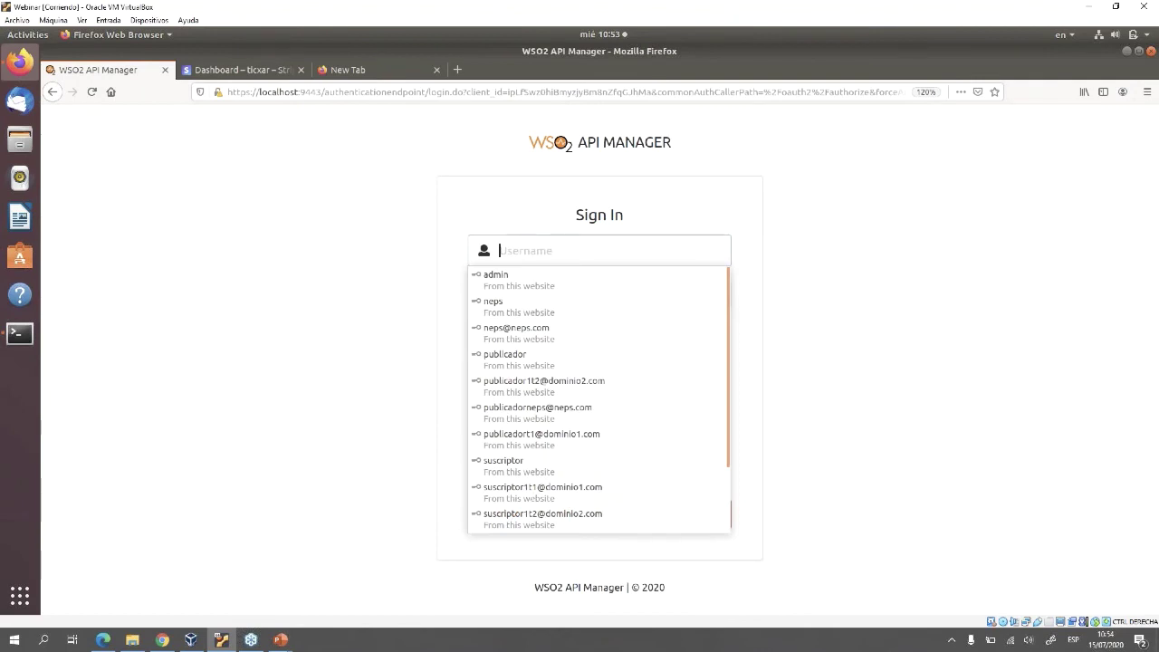
type("sus")
key("Down")
key("Return")
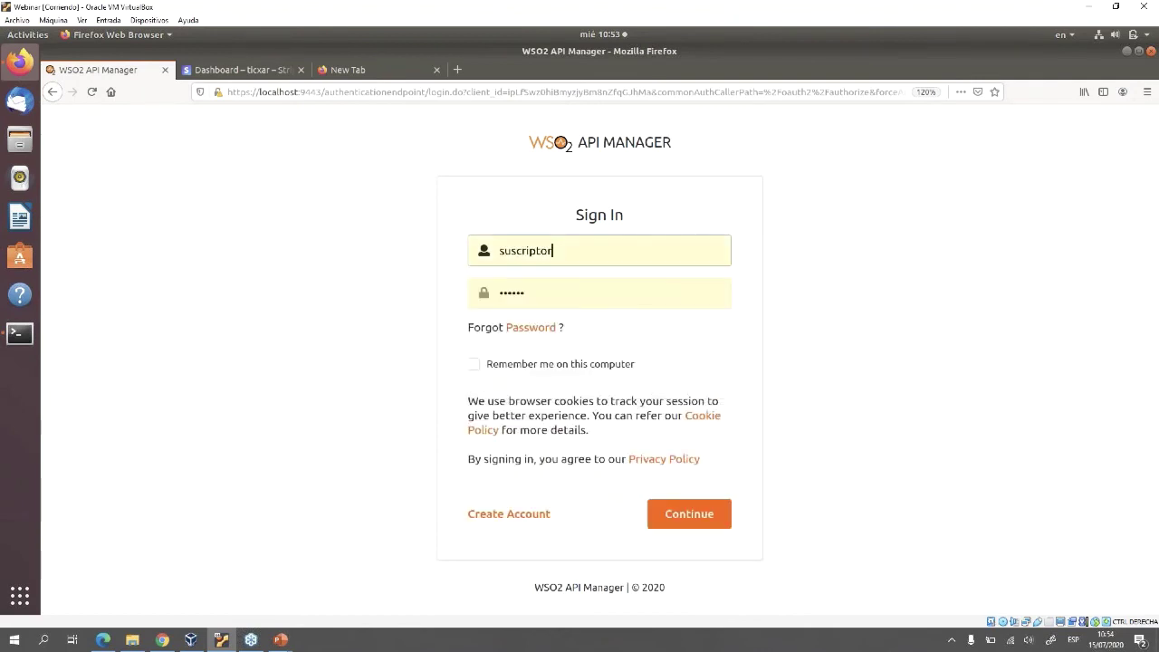
left_click(689, 514)
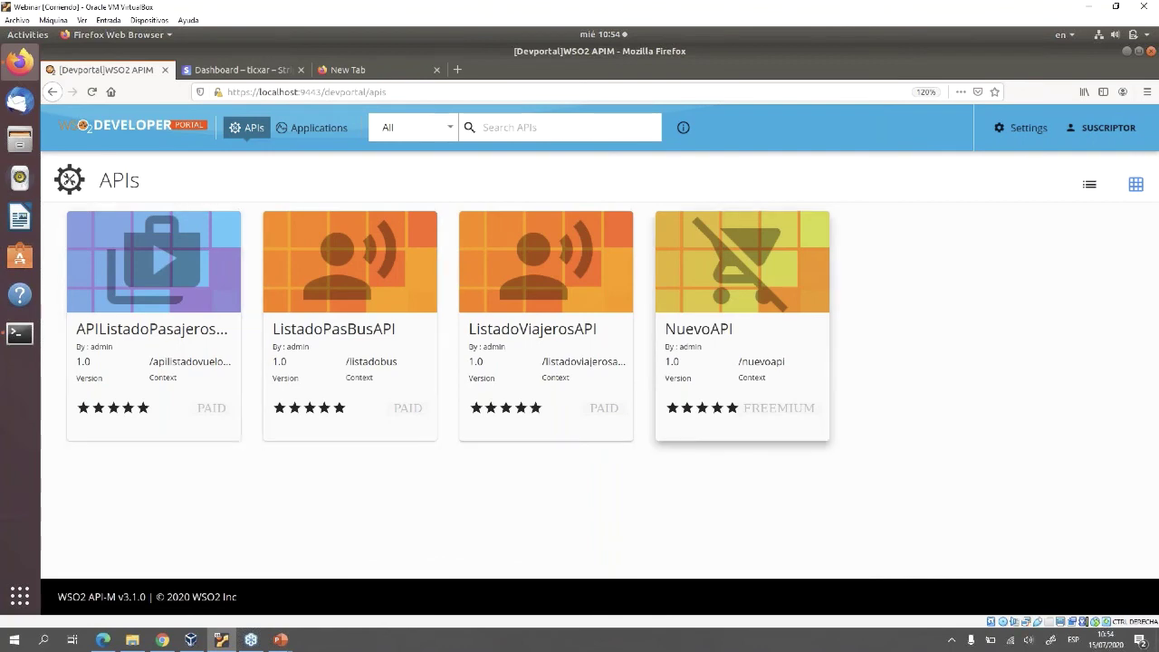
Check NuevoAPI's Comercial_10 and Gratuita_100 plans in its subscribe form, then go to Applications
left_click(741, 271)
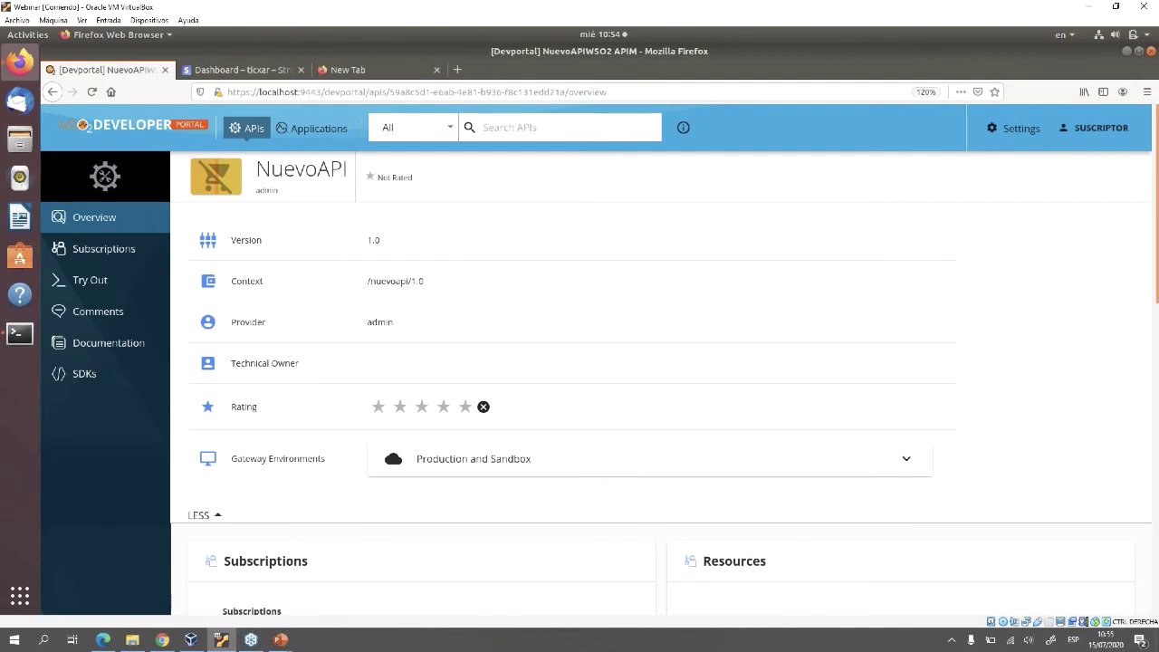
scroll(598, 362, "down", 5)
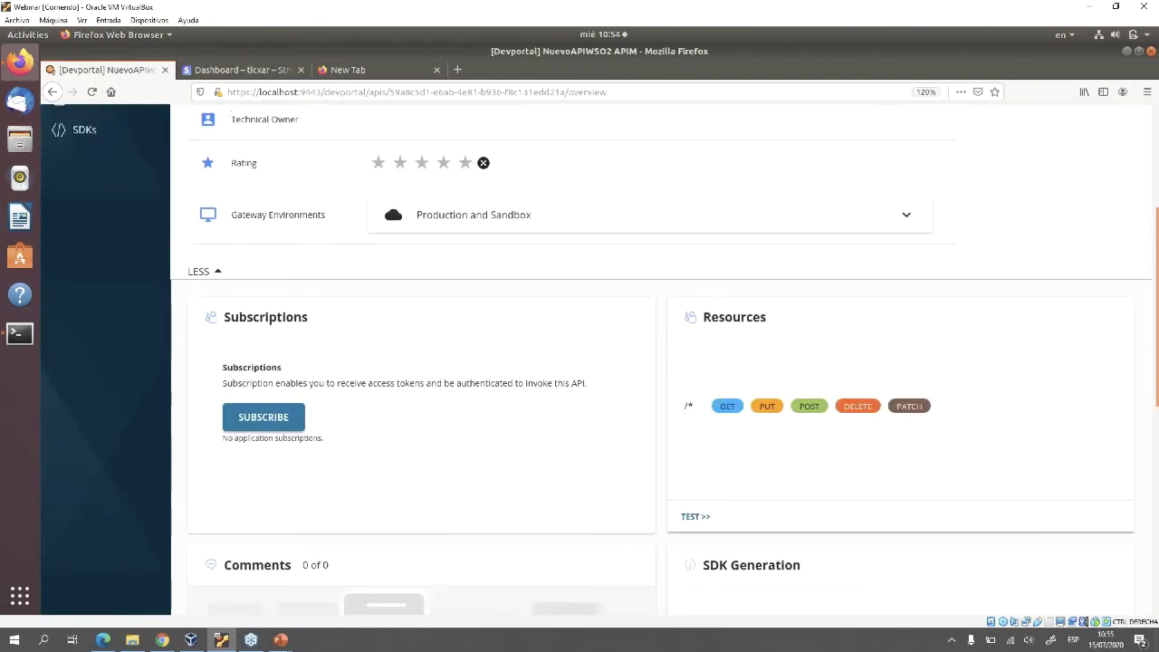
scroll(597, 362, "up", 5)
scroll(597, 362, "down", 5)
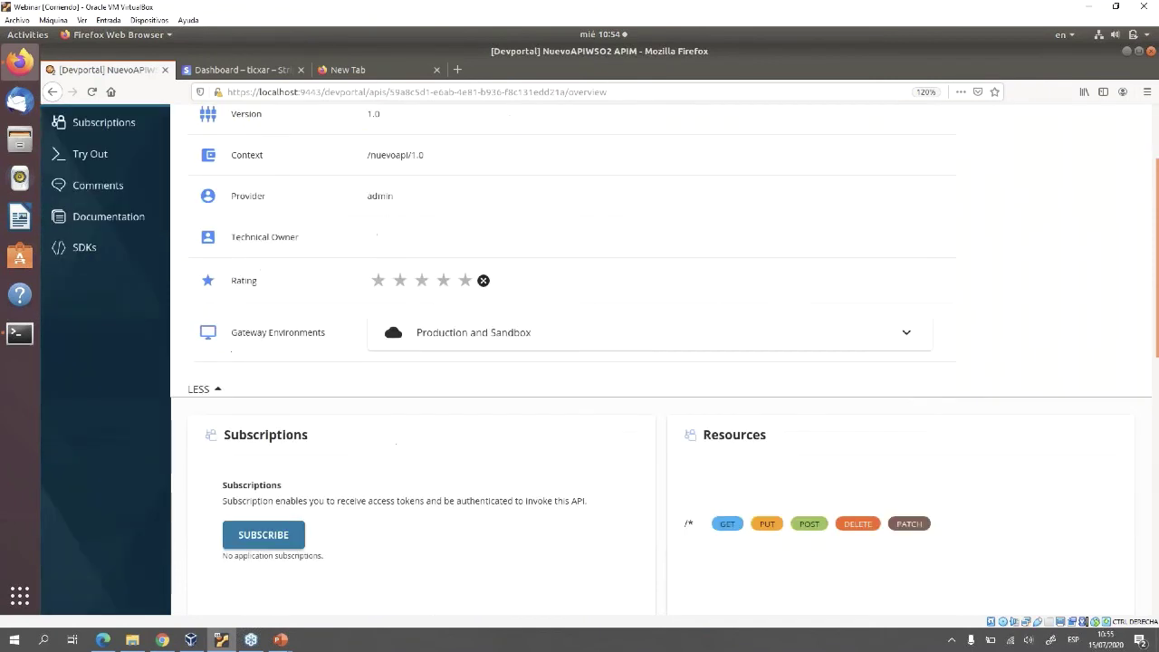
left_click(263, 450)
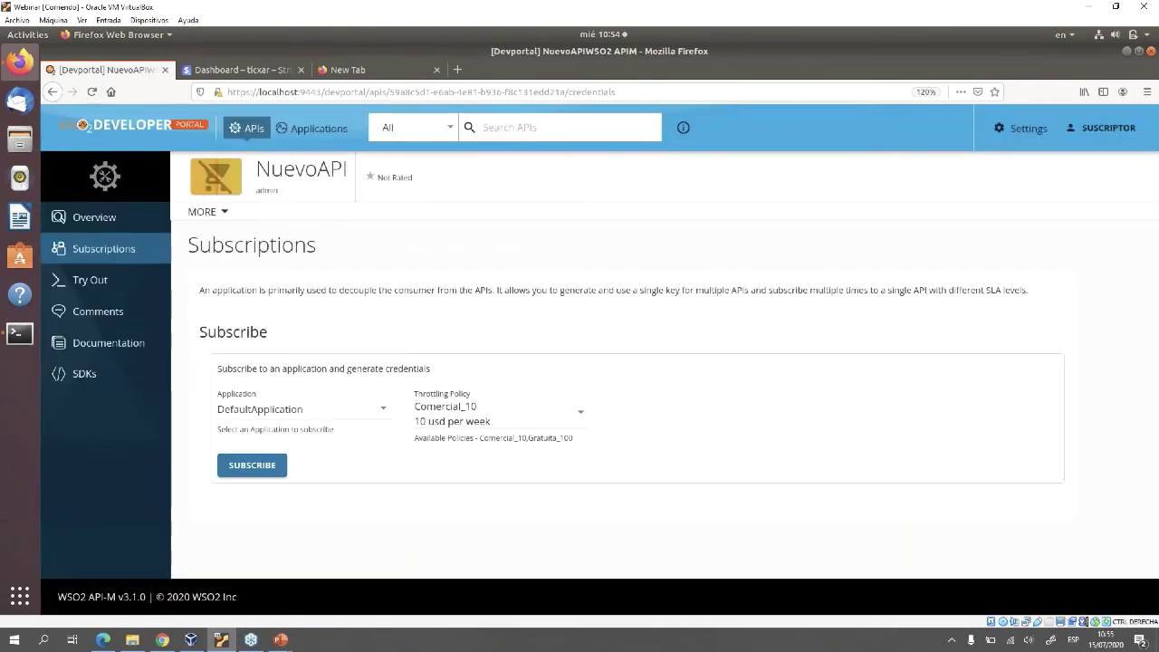
left_click(498, 413)
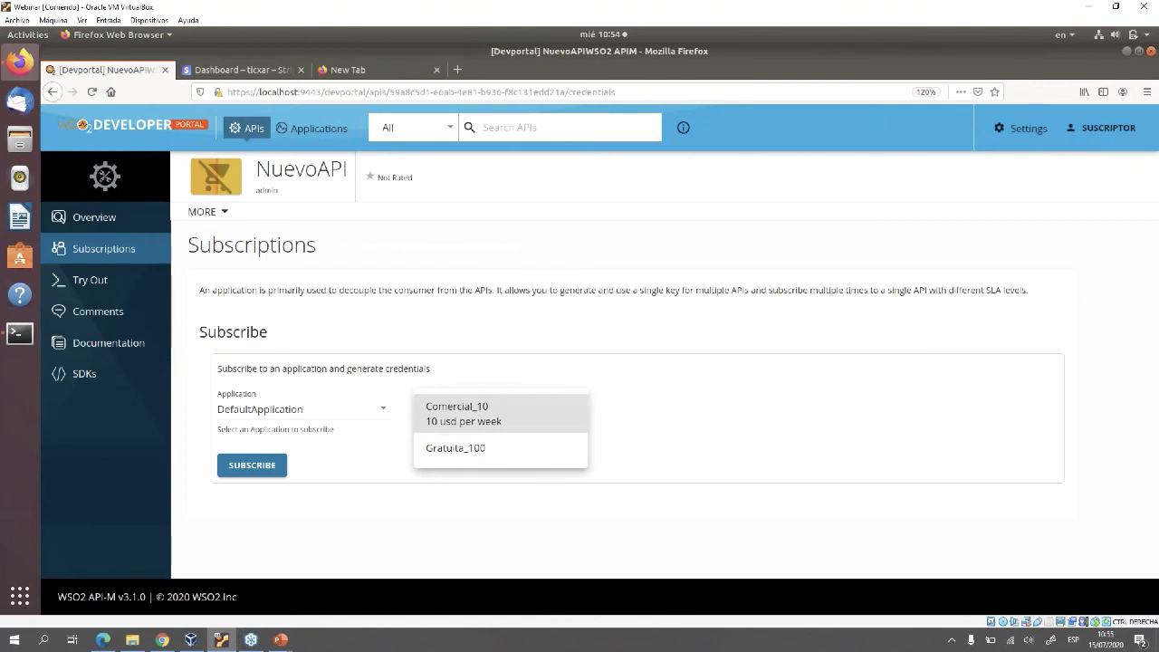
key("Escape")
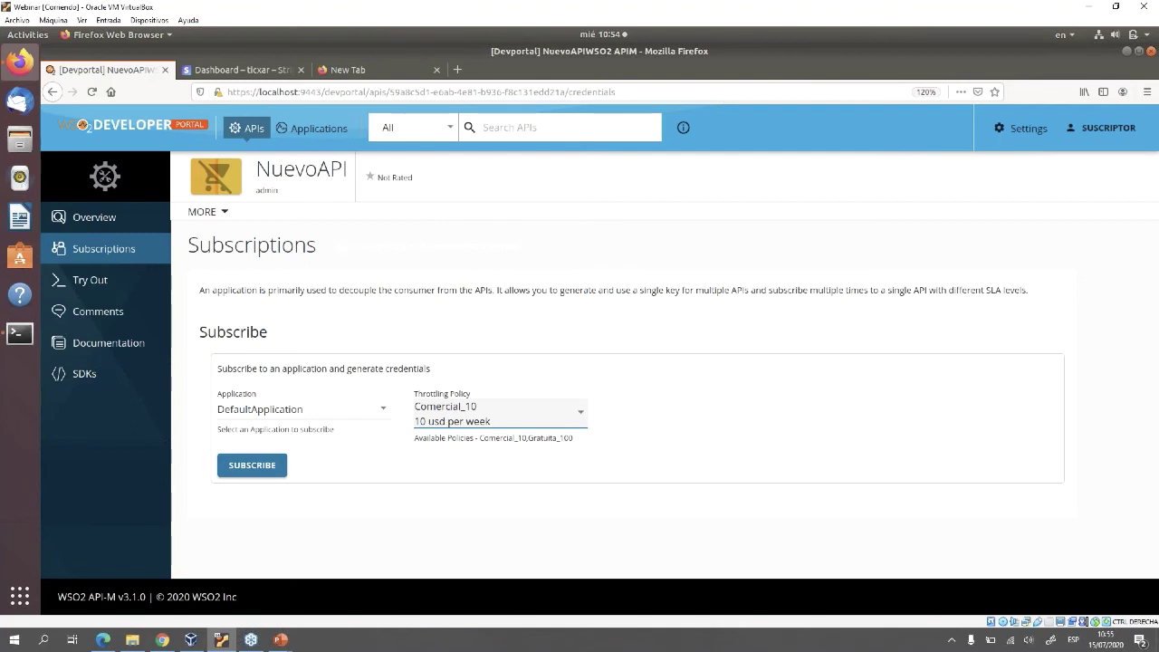
left_click(312, 128)
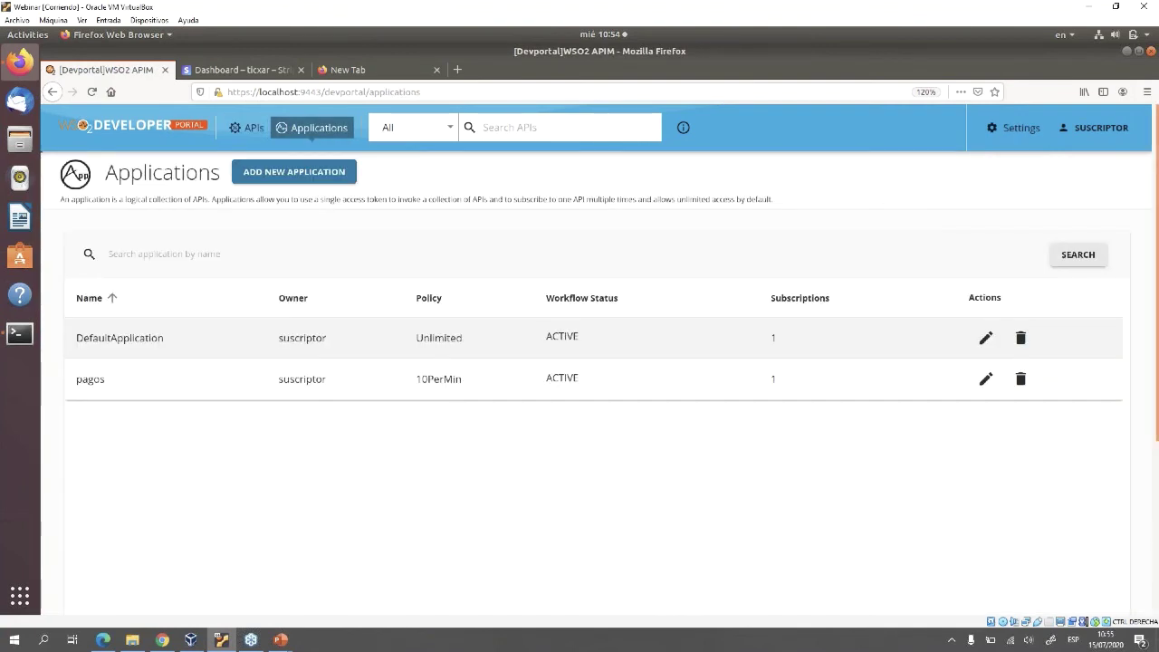
Open DefaultApplication and display its Subscriptions list
left_click(120, 338)
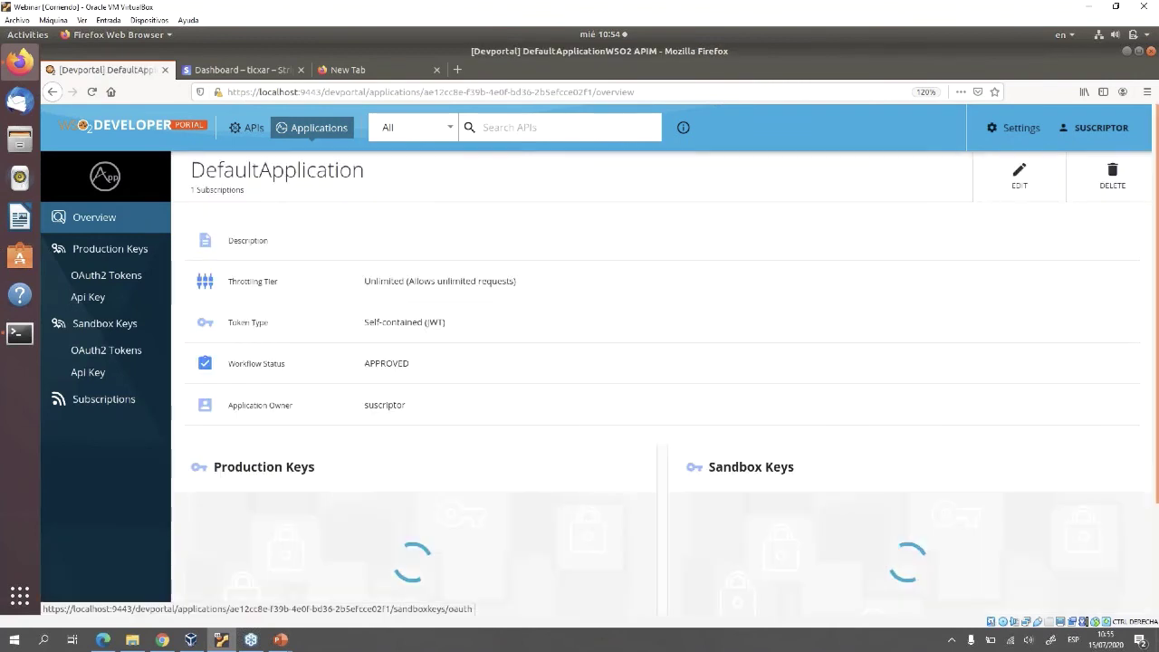
scroll(661, 362, "down", 3)
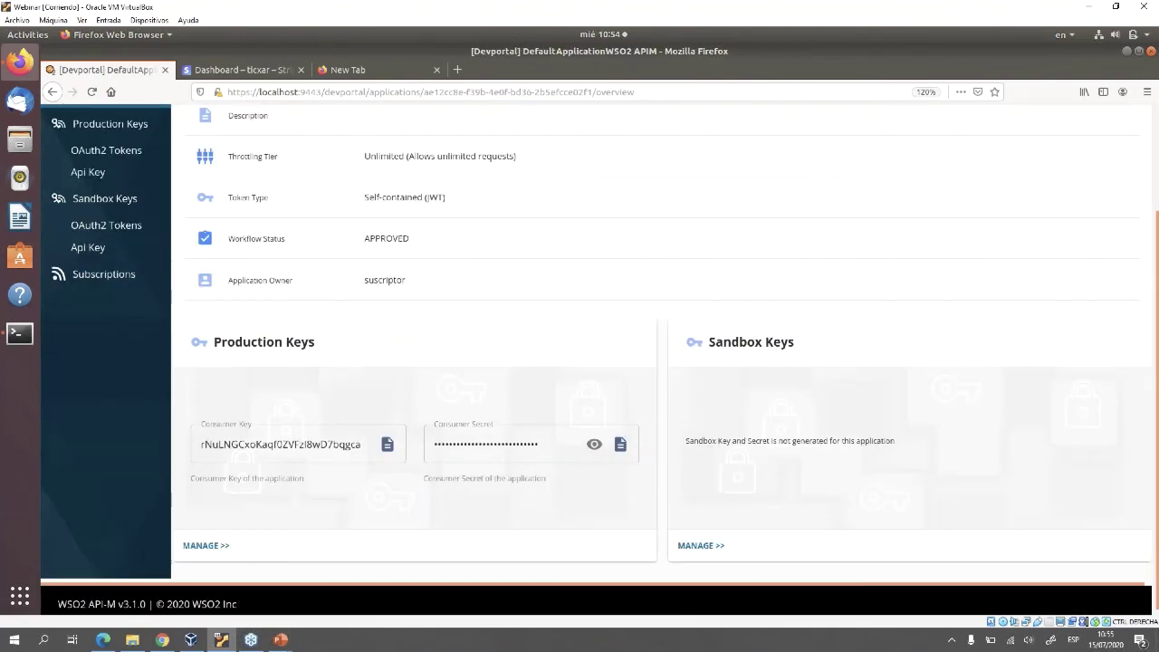
scroll(104, 399, "up", 3)
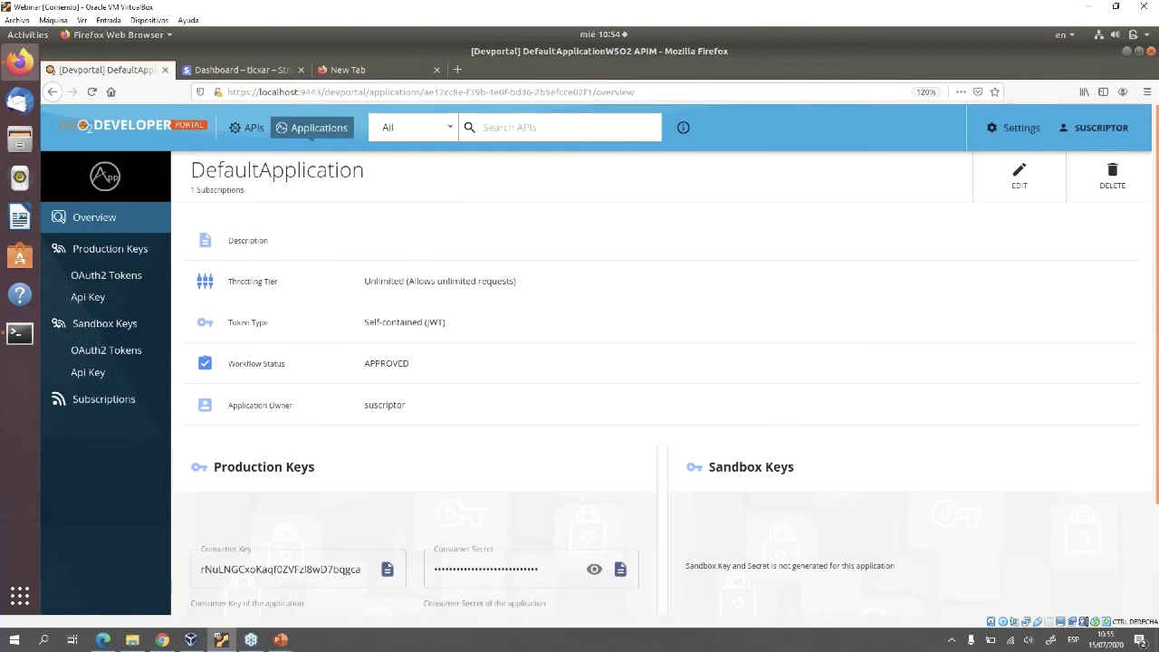
left_click(104, 399)
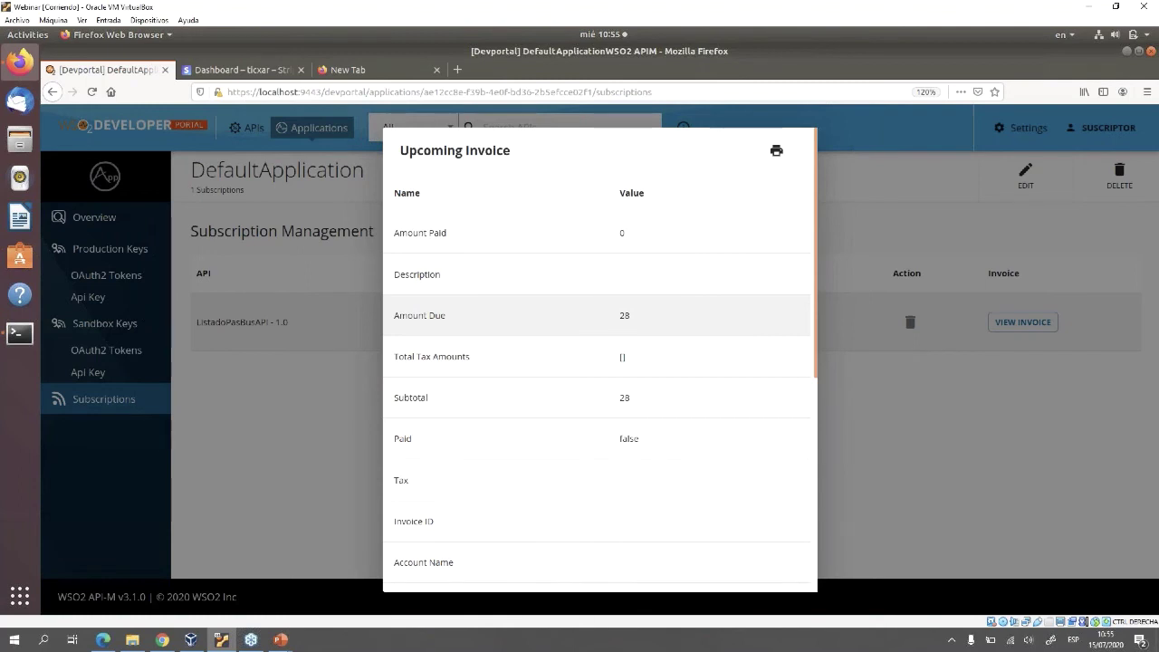
left_click_drag(618, 315, 630, 315)
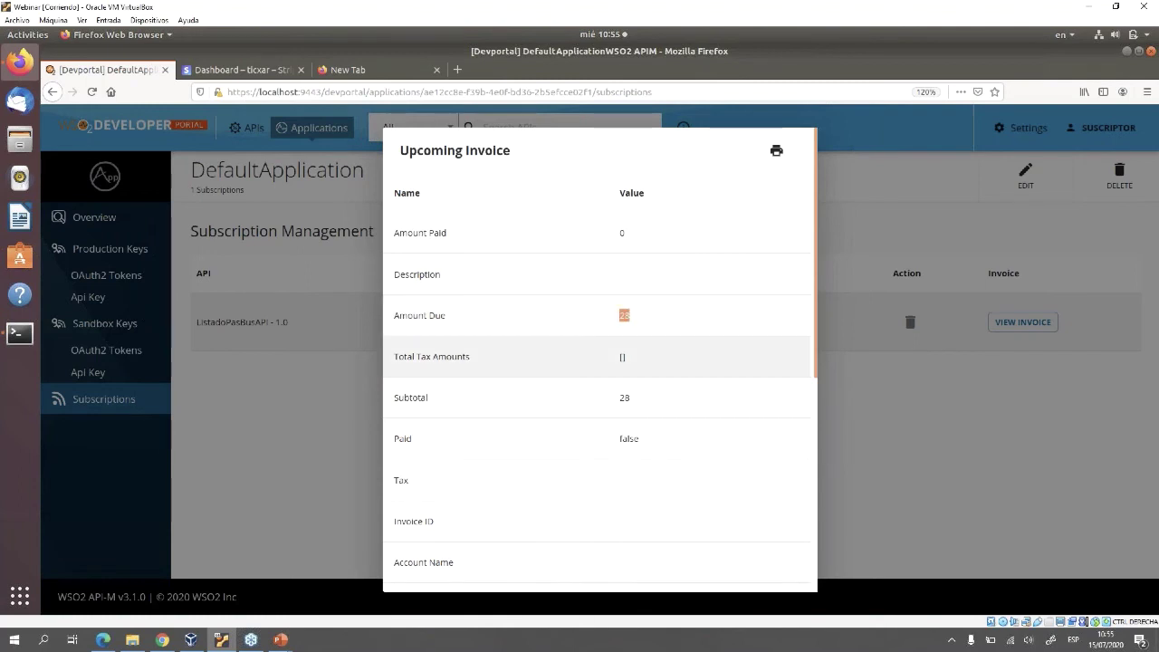
left_click(621, 315)
double_click(621, 316)
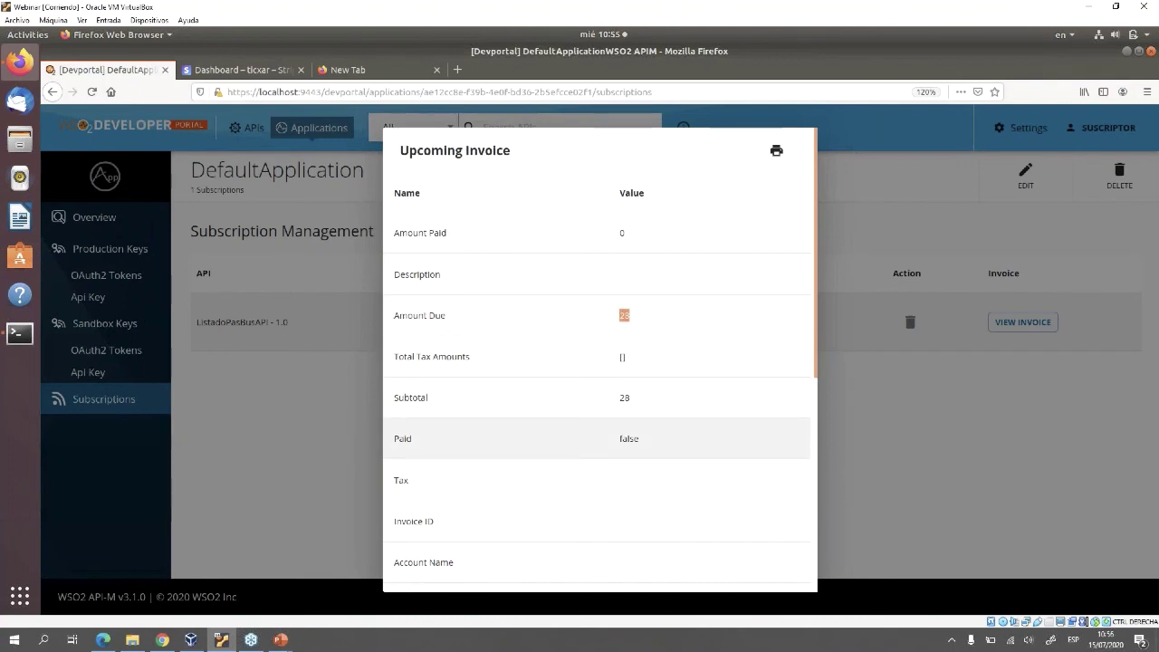
double_click(628, 438)
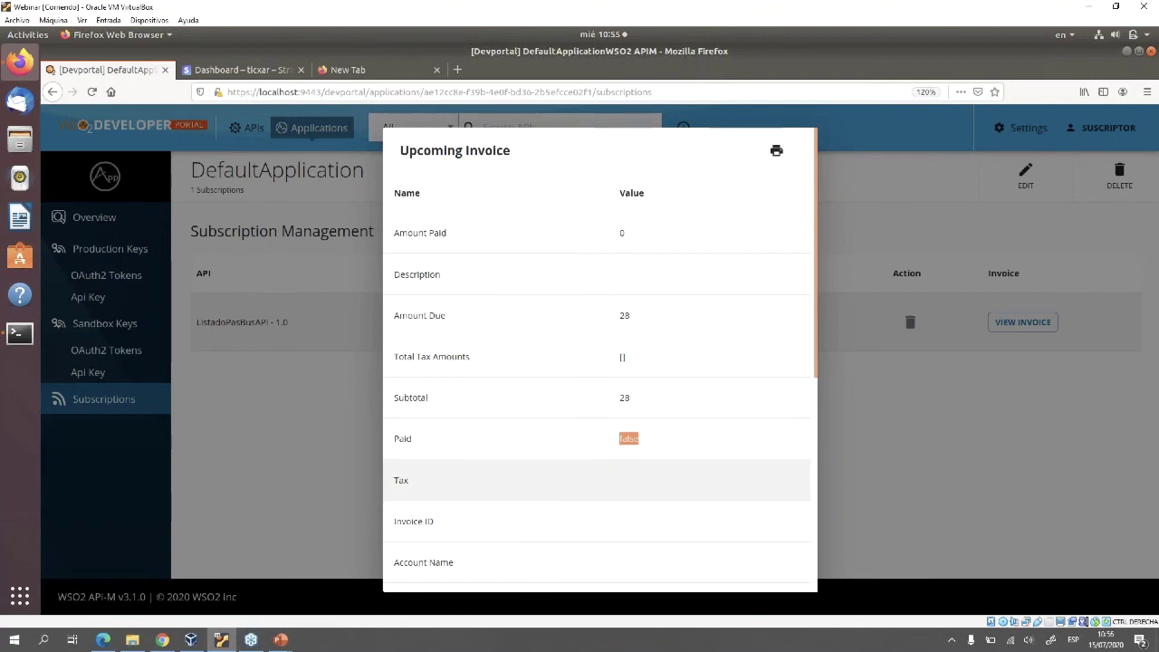
scroll(628, 462, "down", 1)
scroll(598, 407, "down", 7)
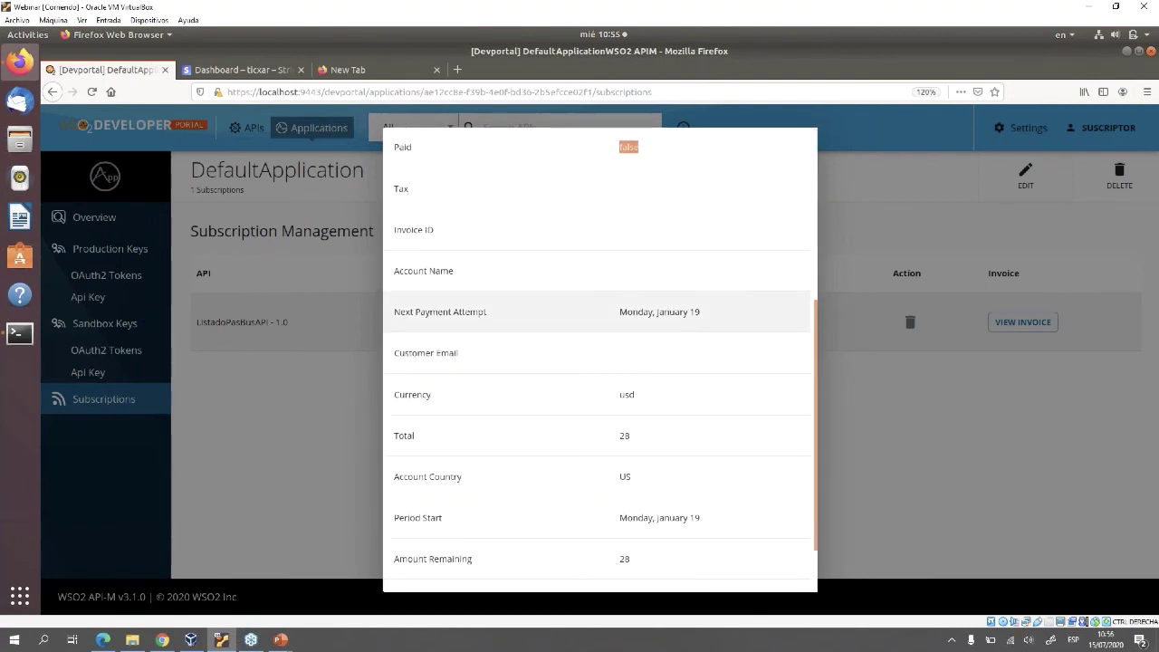
left_click_drag(702, 311, 619, 311)
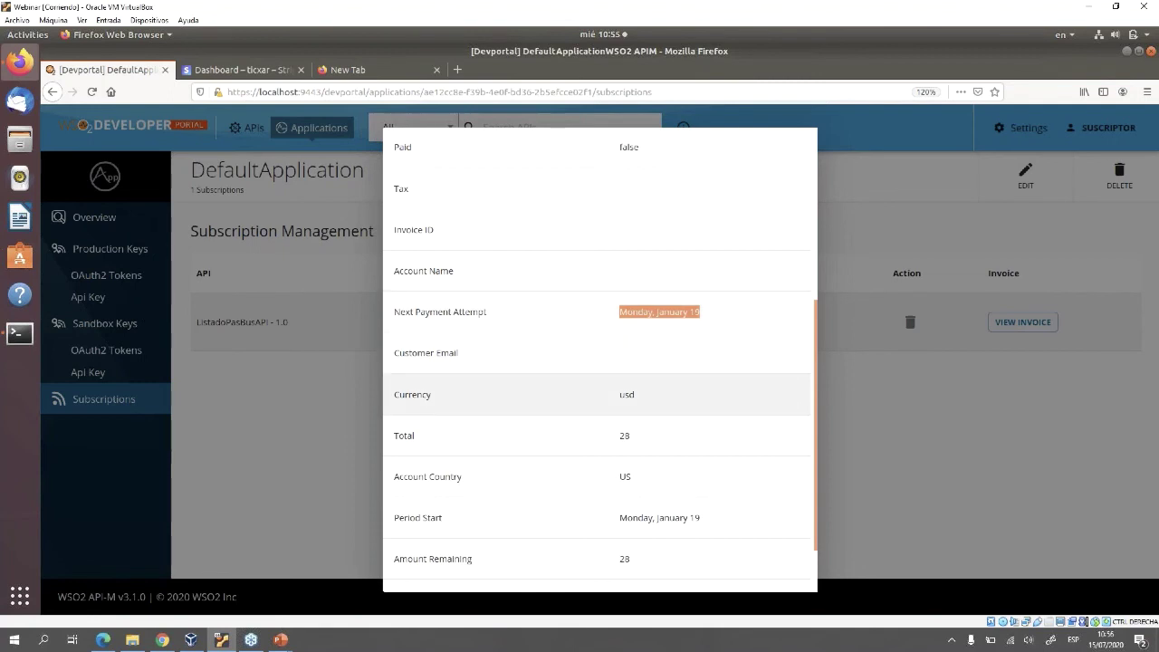
left_click_drag(636, 394, 619, 395)
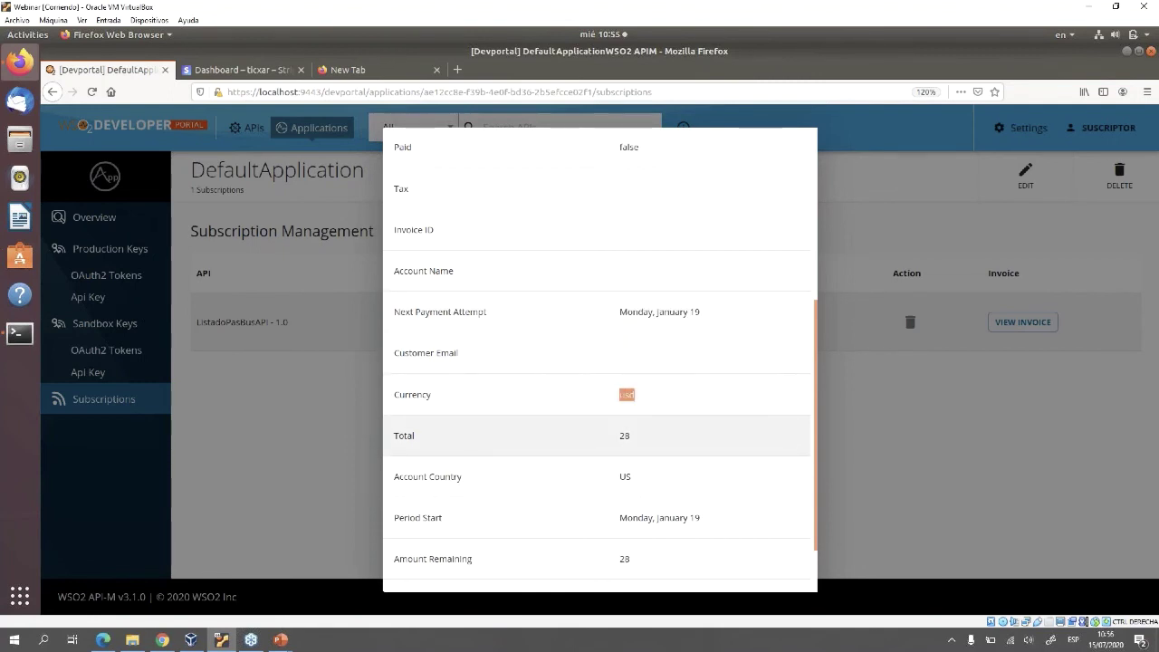
left_click_drag(631, 435, 619, 435)
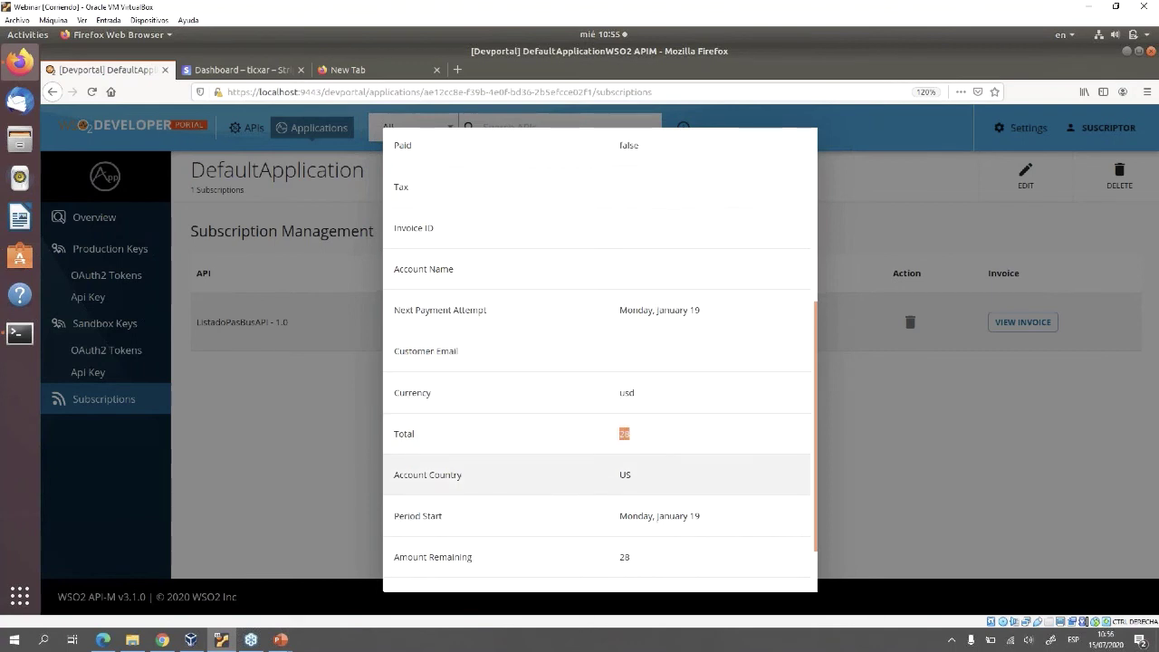
scroll(600, 360, "down", 2)
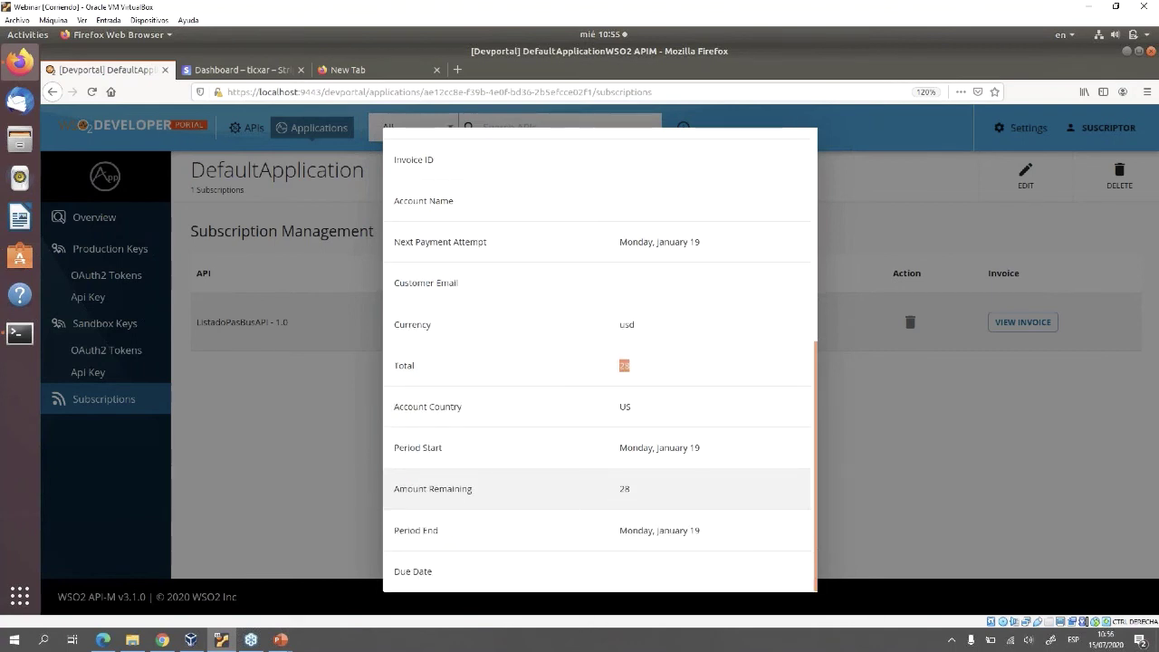
left_click_drag(702, 448, 619, 447)
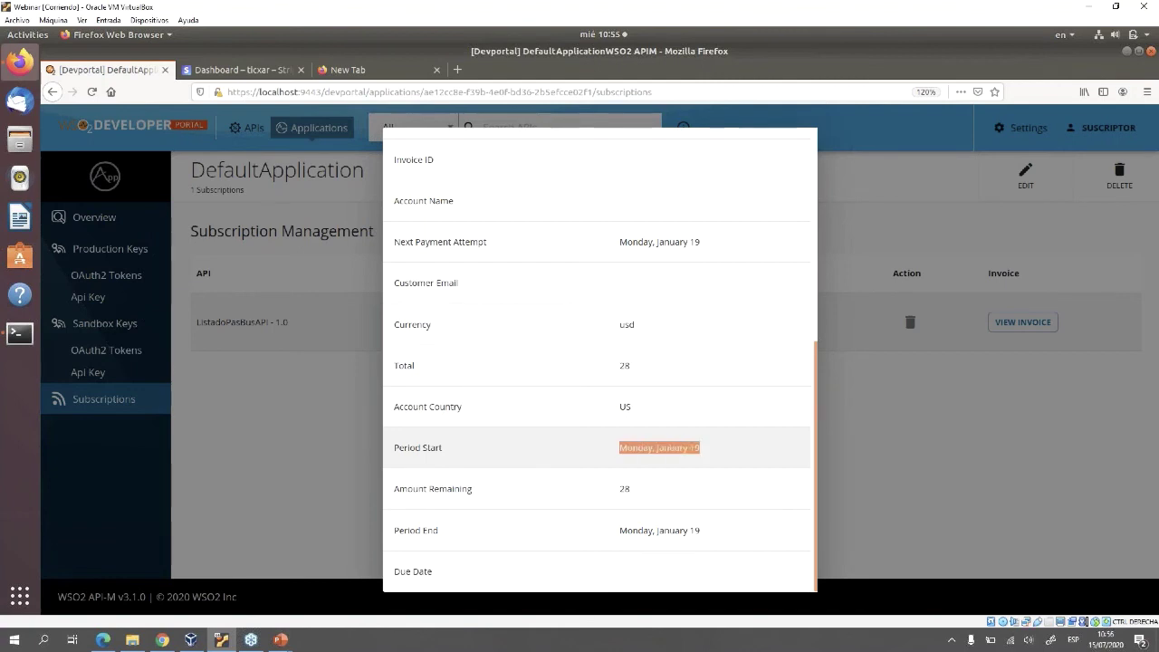
left_click_drag(619, 530, 700, 530)
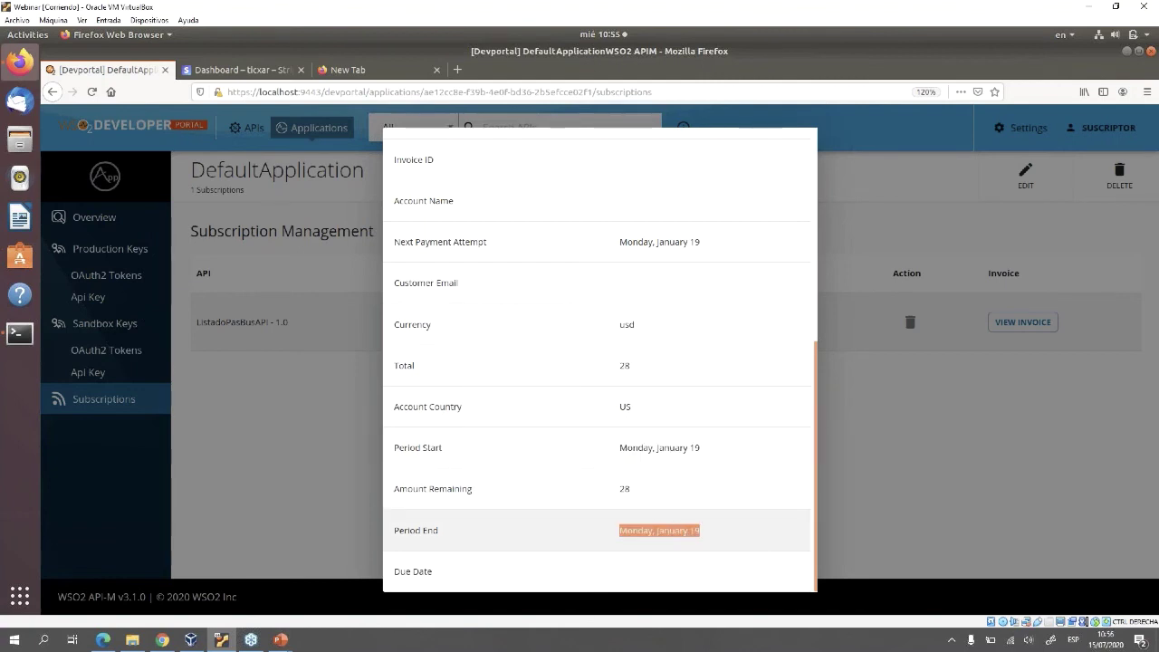
scroll(700, 530, "up", 1)
scroll(701, 530, "up", 4)
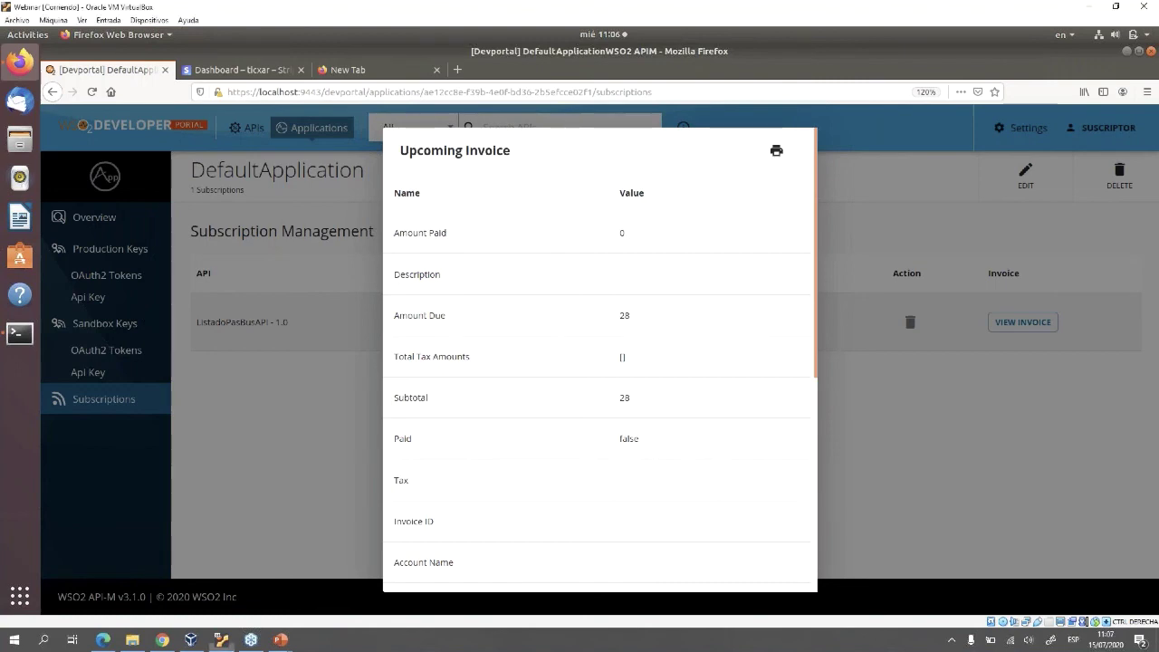
Close the Upcoming Invoice dialog to return to DefaultApplication's subscriptions table
key("Escape")
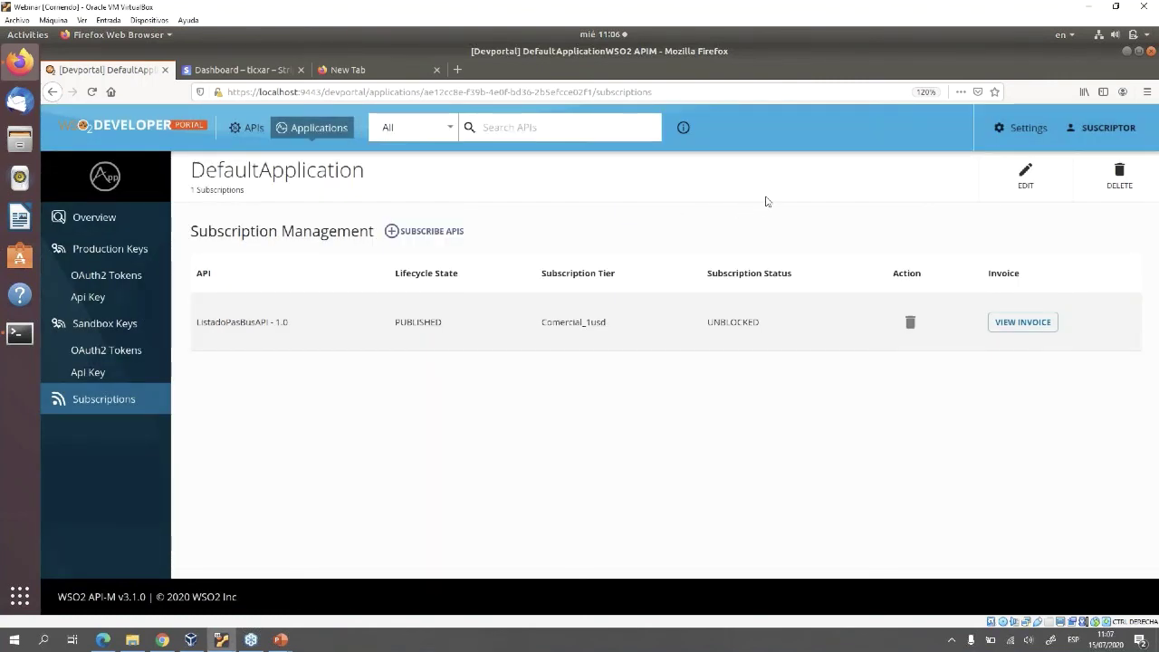